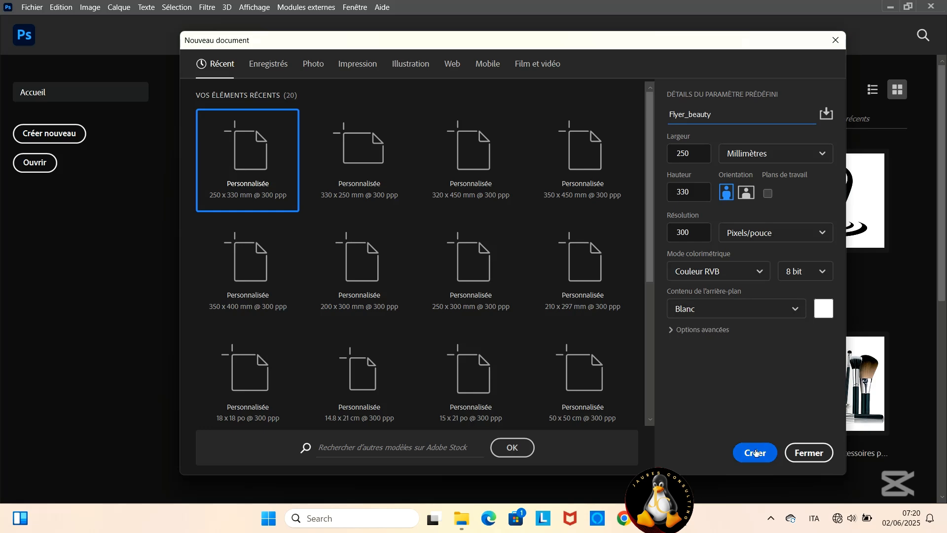
- Create the 250 × 330 mm Flyer_beauty document at 300 ppi and cover its page with a yellow rectangle about 266 × 341 mm
left_click(754, 452)
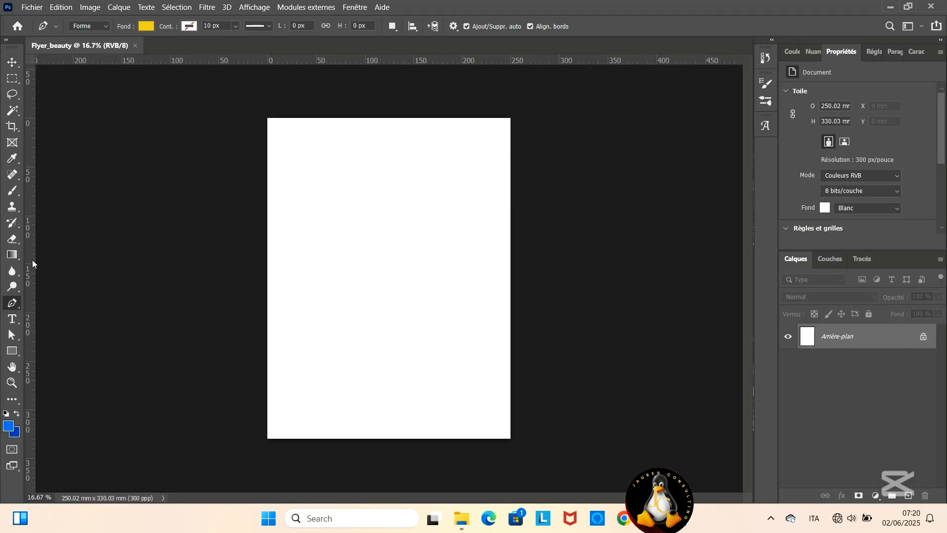
left_click(12, 351)
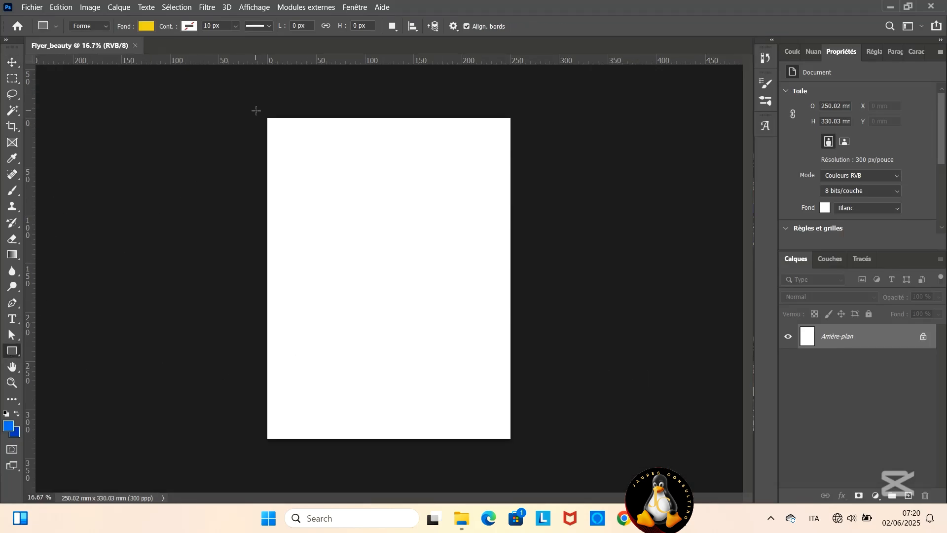
left_click_drag(262, 113, 520, 444)
- Draw a closed Pen shape over the page's left and lower areas, with a deep curve sweeping from the top edge to beyond the right edge
left_click(12, 302)
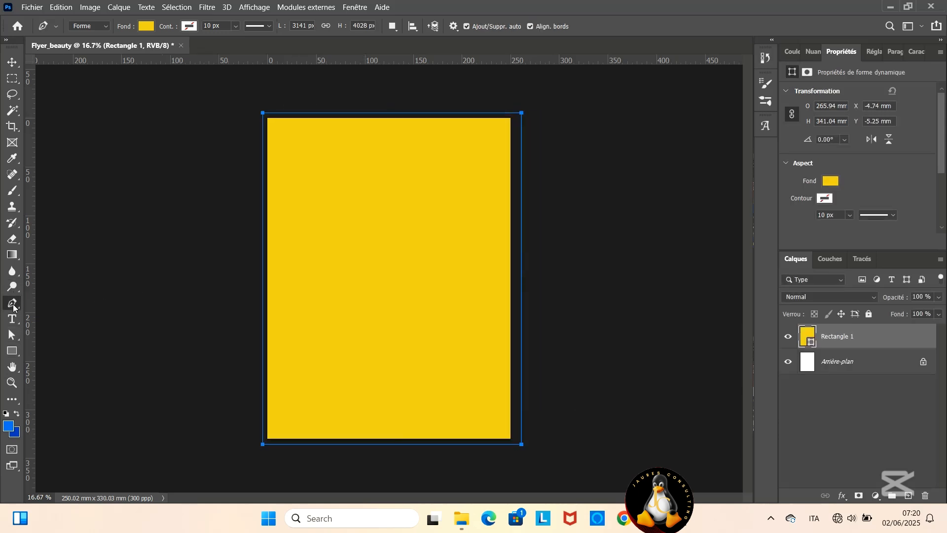
left_click(348, 101)
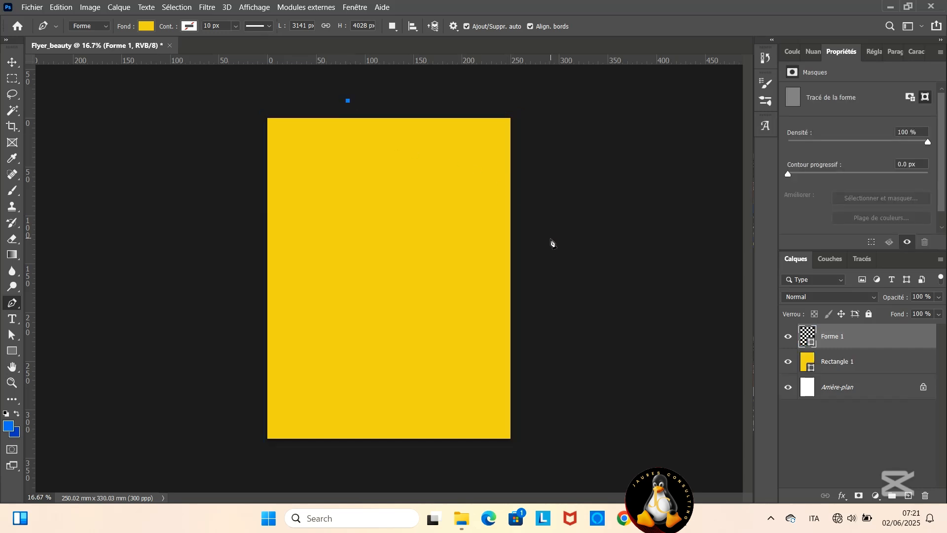
left_click_drag(550, 240, 736, 118)
left_click(522, 444)
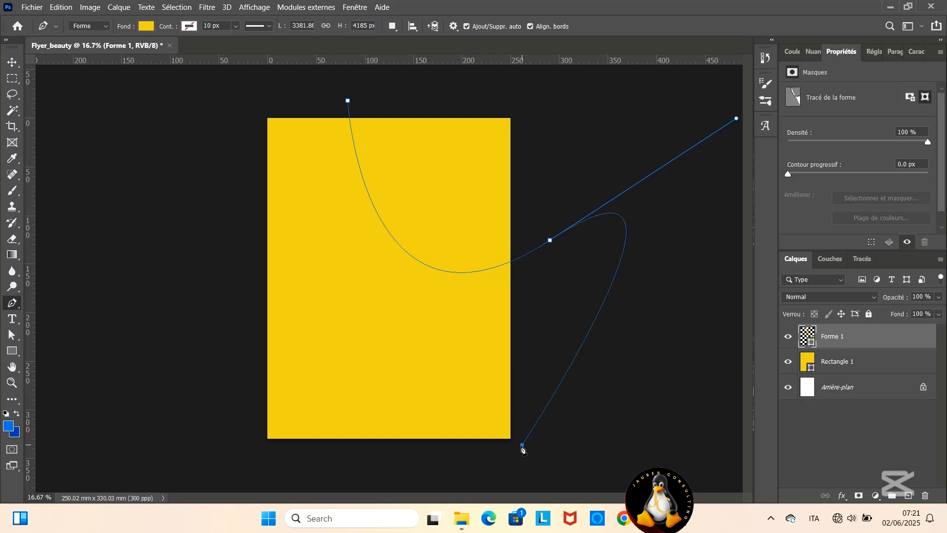
left_click(257, 445)
left_click(252, 106)
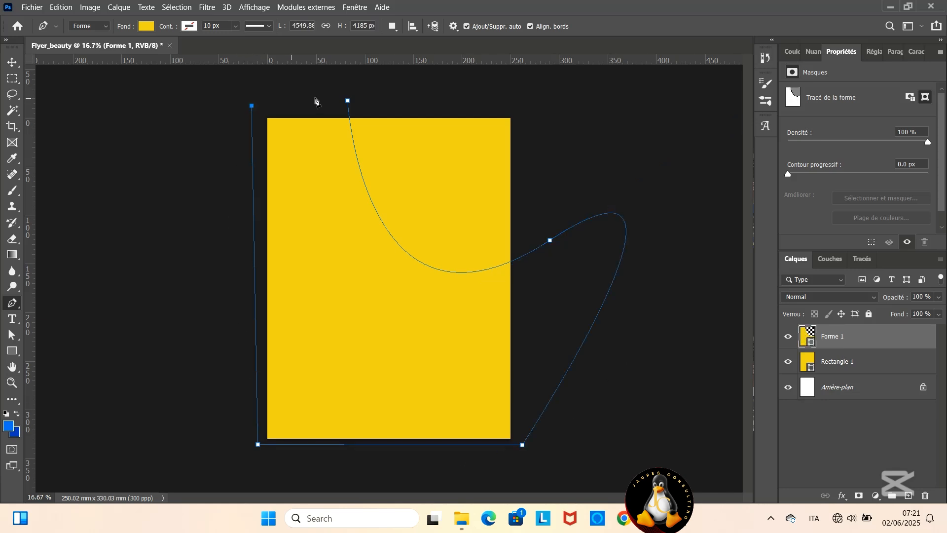
left_click(346, 98)
left_click_drag(346, 98, 348, 101)
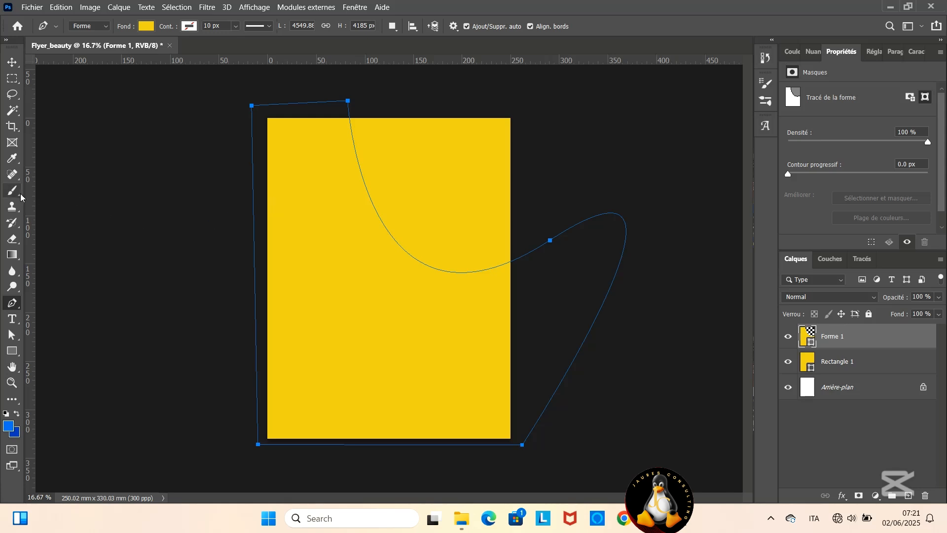
- Fill the curved Forme 1 shape with the near-black colour 080808
left_click(10, 61)
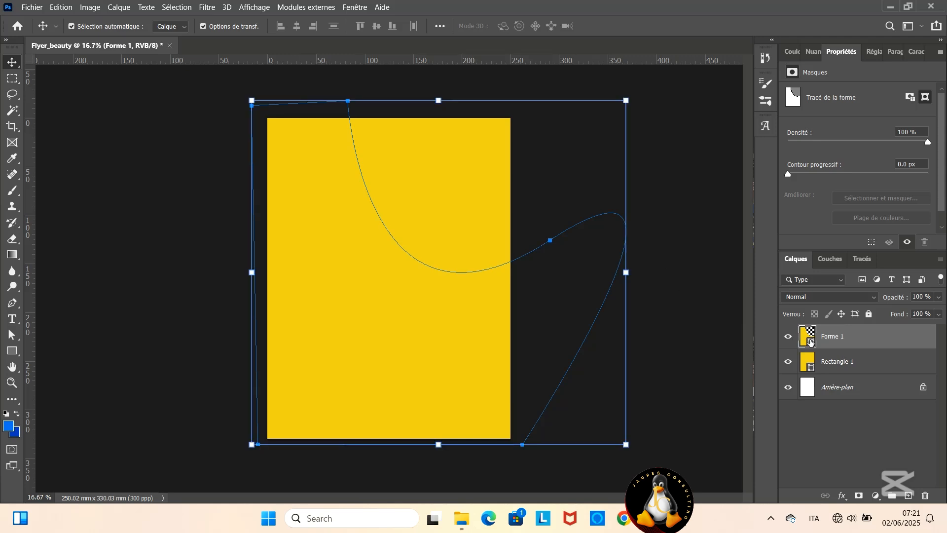
double_click(808, 338)
left_click(545, 341)
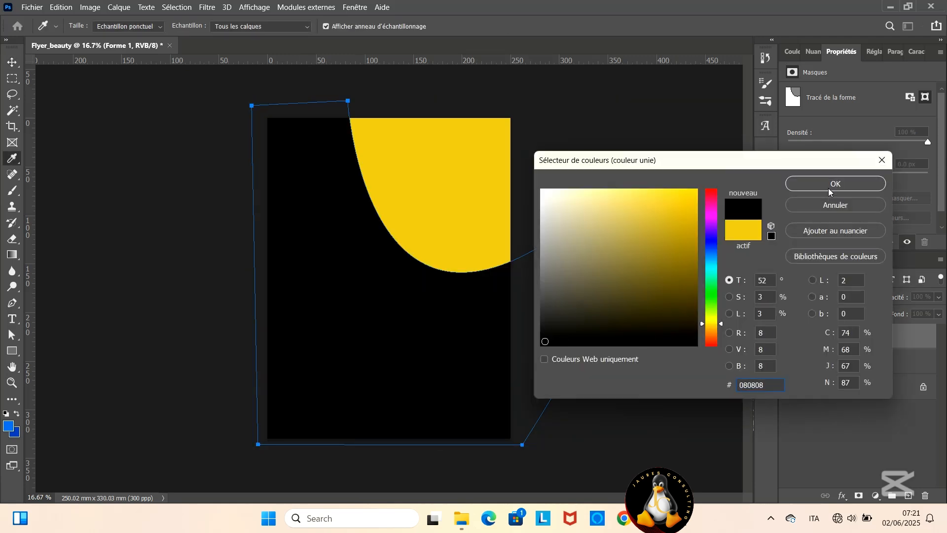
left_click(829, 185)
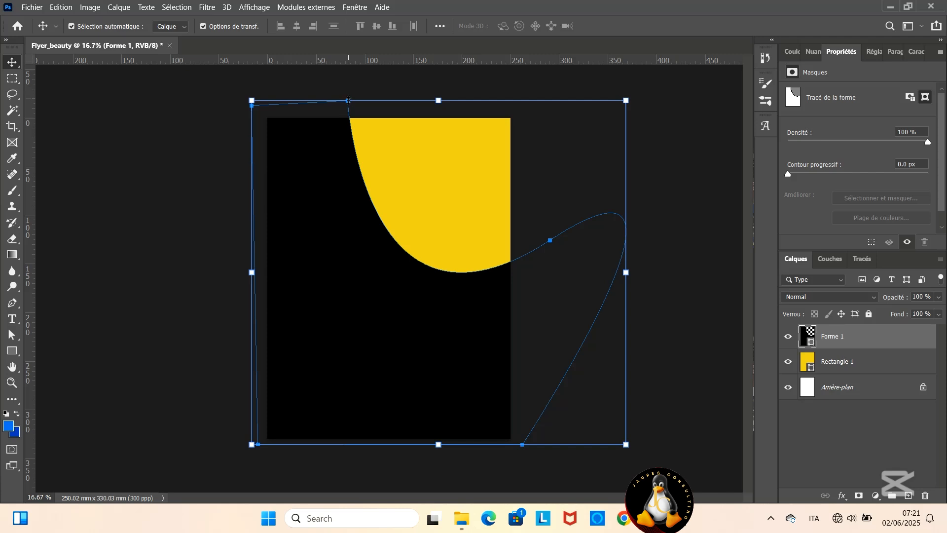
- Add an anchor point on the upper part of the black shape's curve and adjust it, its handle and the top anchor to steepen the curve
left_click(13, 303)
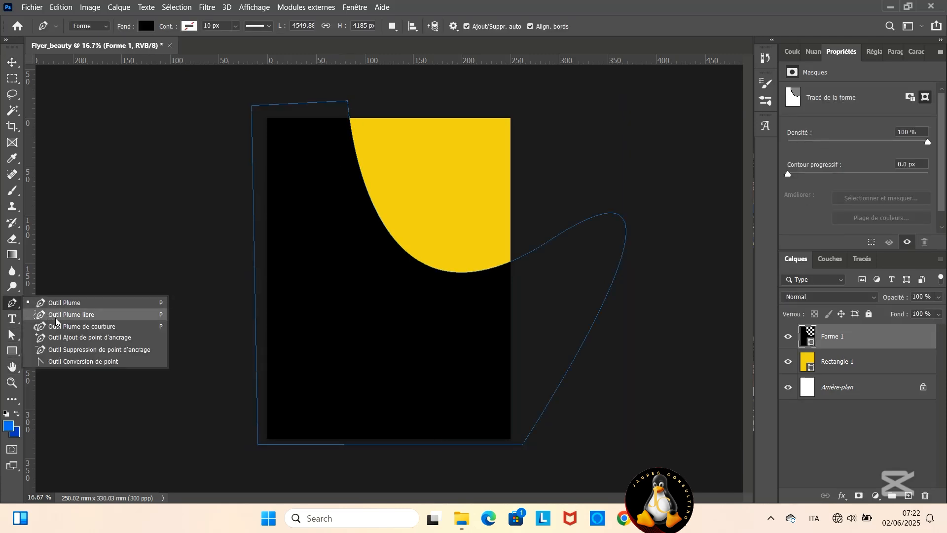
left_click(64, 338)
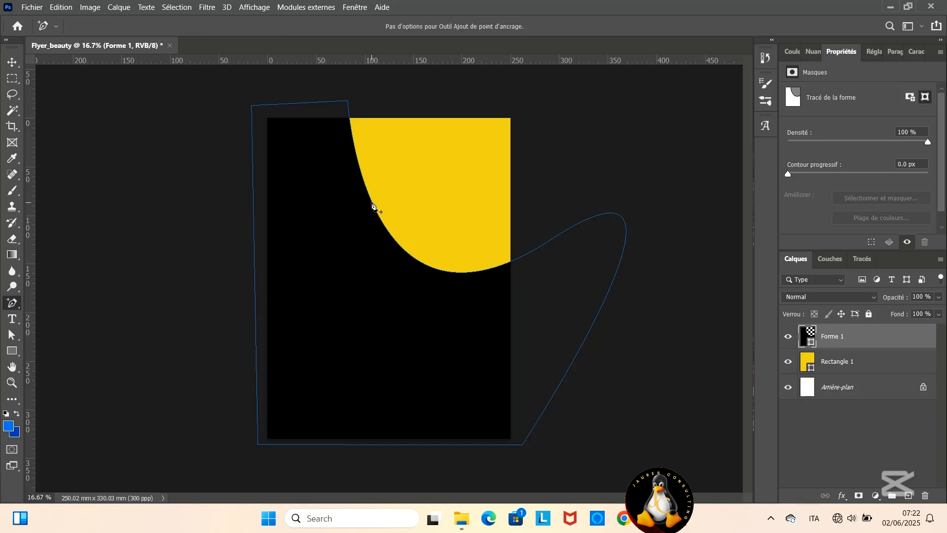
left_click(363, 180)
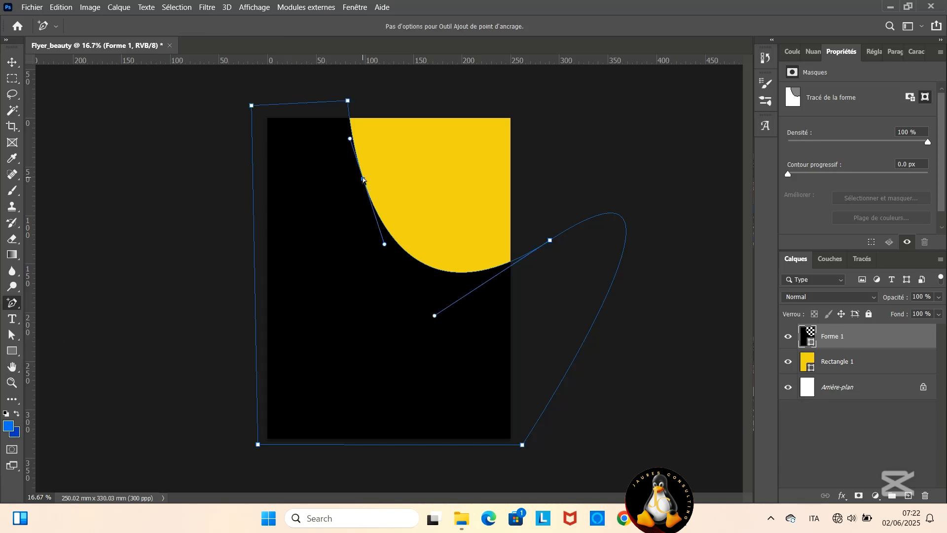
left_click_drag(363, 180, 373, 178)
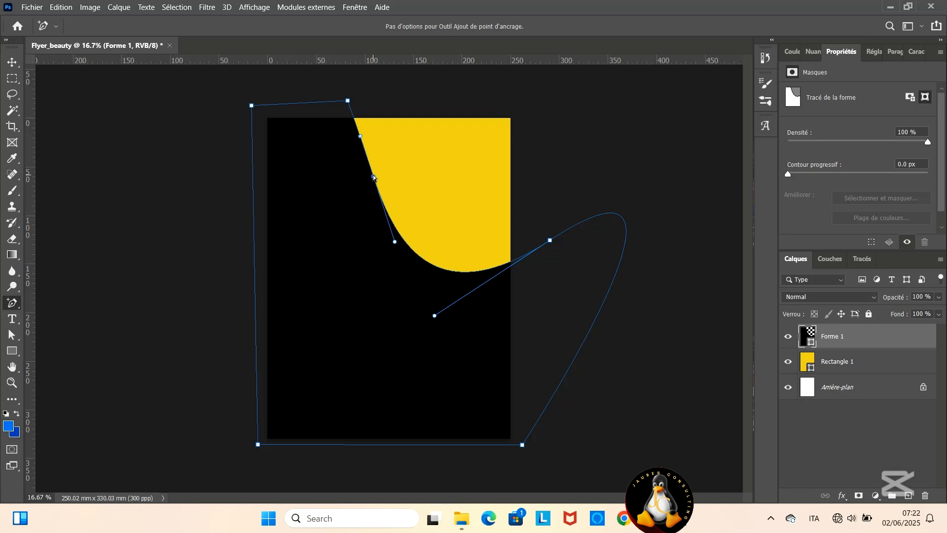
left_click_drag(348, 101, 359, 102)
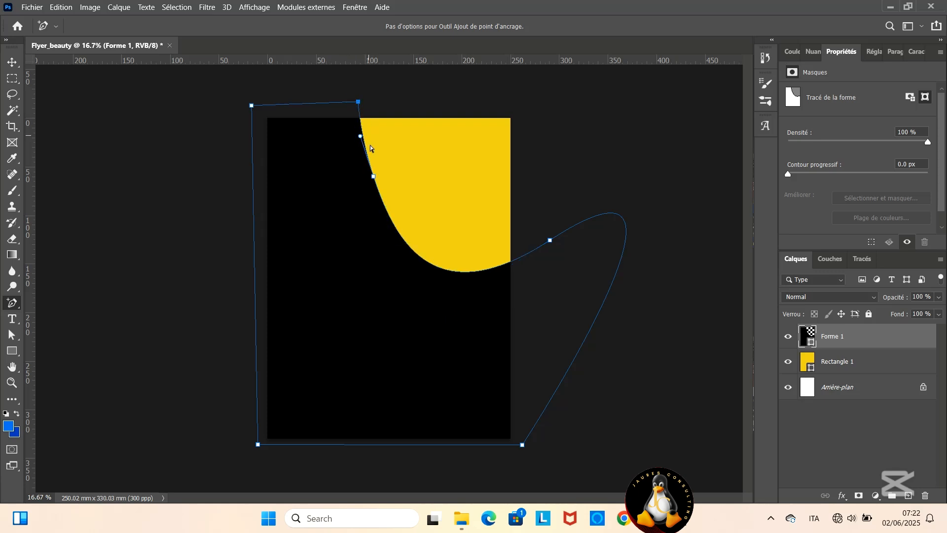
left_click(374, 176)
left_click_drag(394, 242, 383, 275)
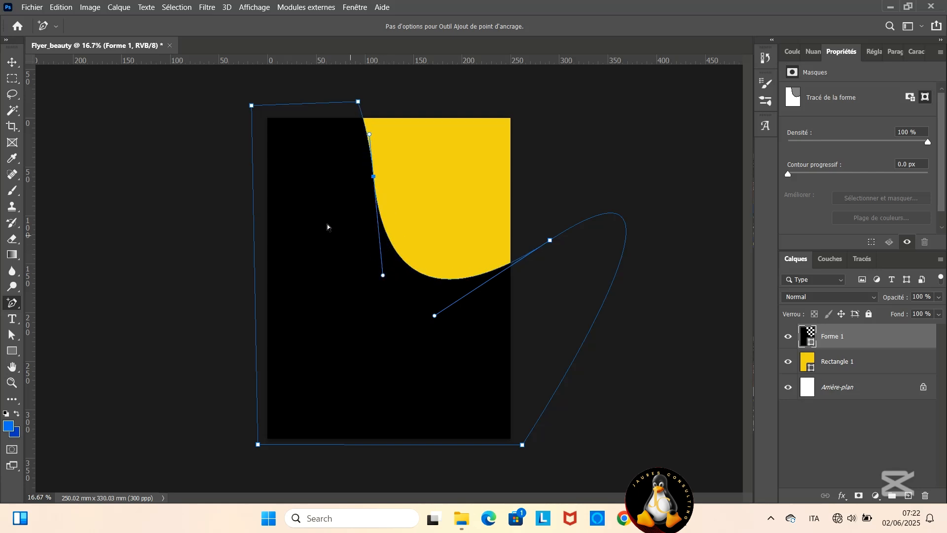
left_click(339, 189)
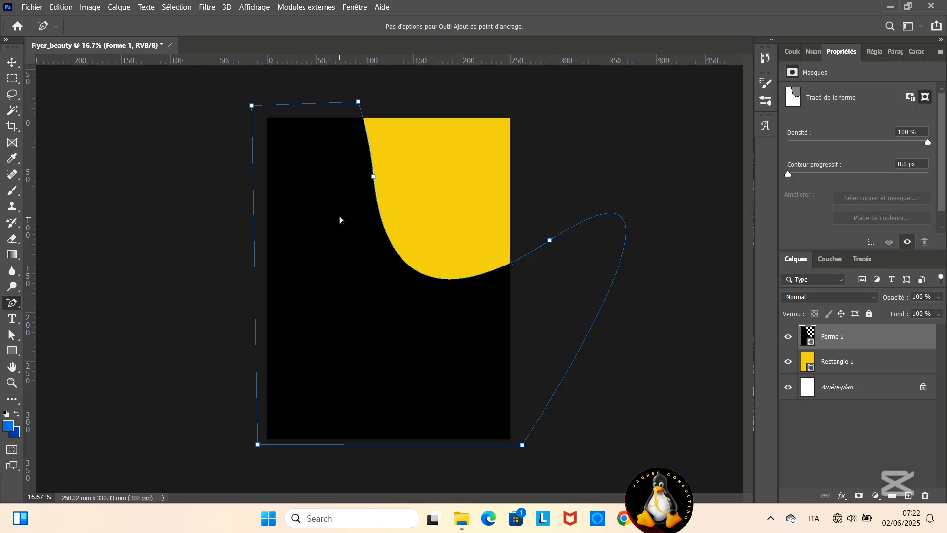
- Duplicate the Forme 1 layer as Forme 1 copie and fill the copy with white
right_click(833, 337)
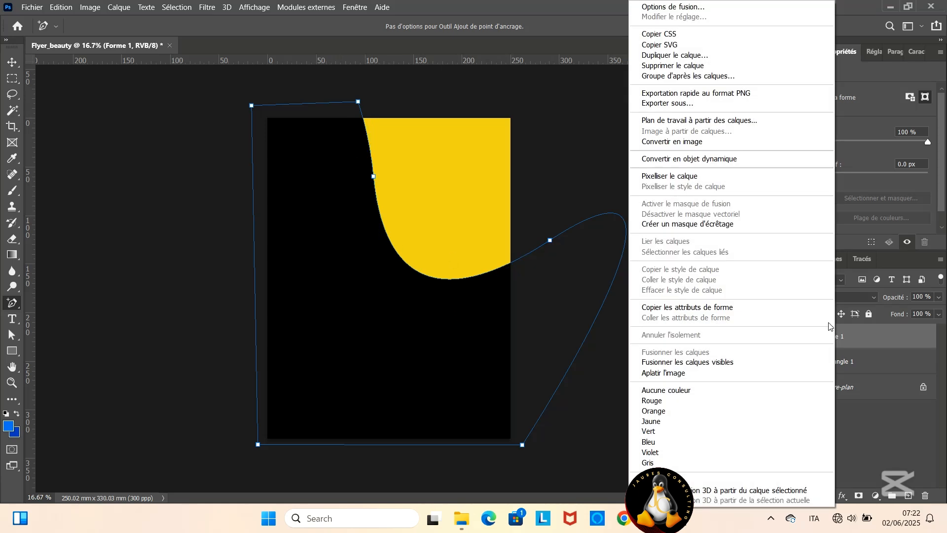
left_click(678, 61)
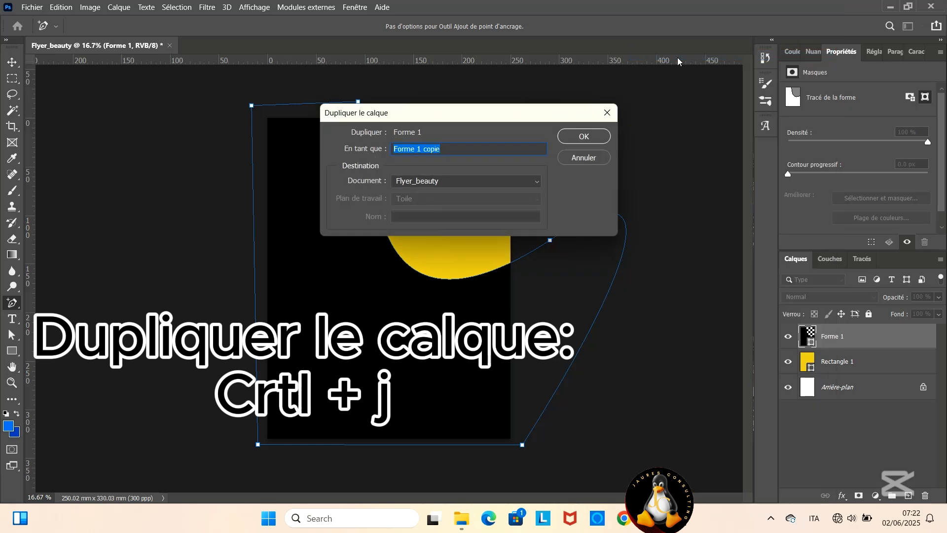
left_click(593, 137)
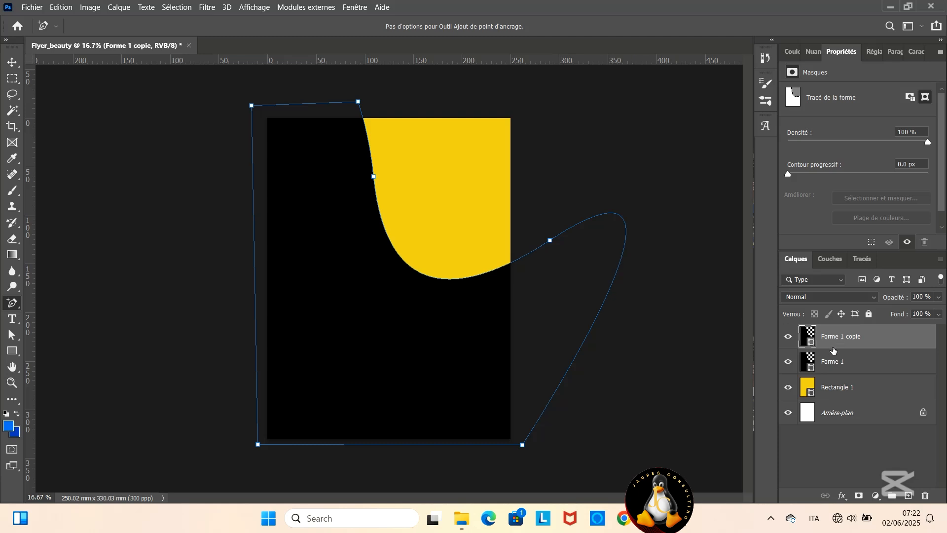
double_click(811, 338)
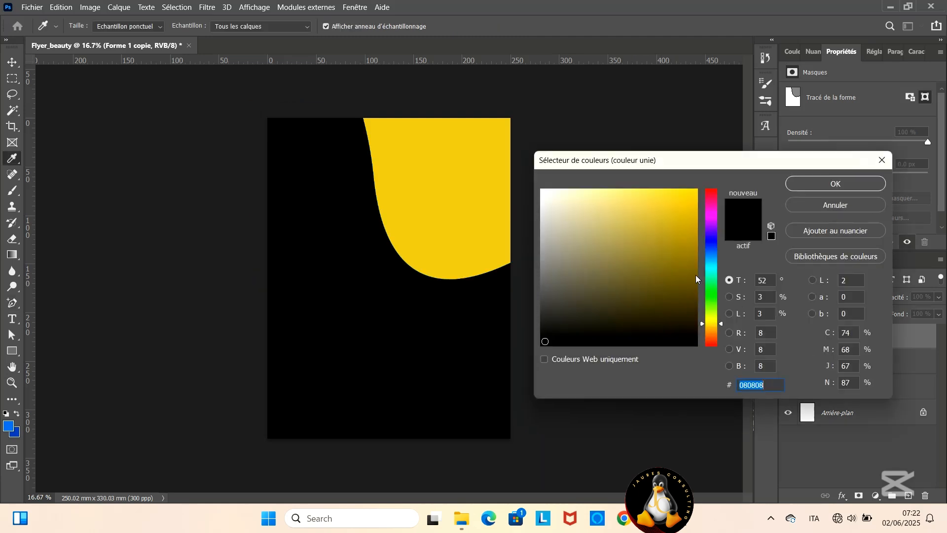
left_click(542, 191)
left_click(824, 186)
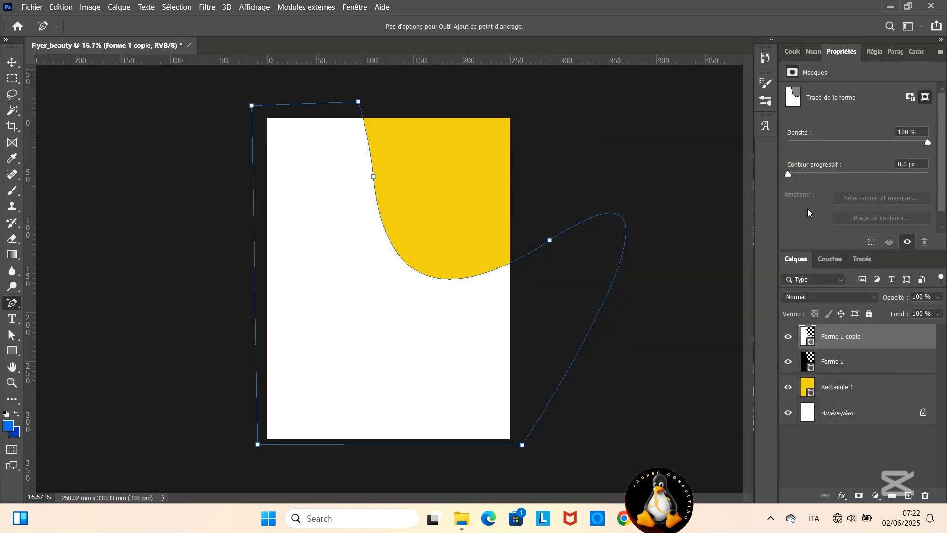
- Place the Forme 1 copie layer beneath Forme 1 and shift it slightly upward to form a white band along the curve
left_click(456, 325)
left_click_drag(457, 309, 399, 293)
key("v")
left_click_drag(827, 336, 832, 362)
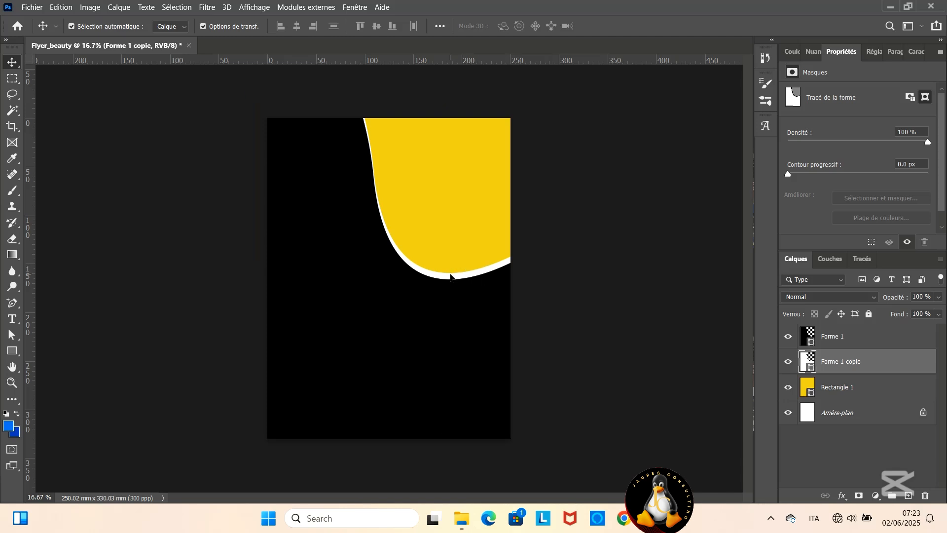
left_click_drag(450, 276, 450, 270)
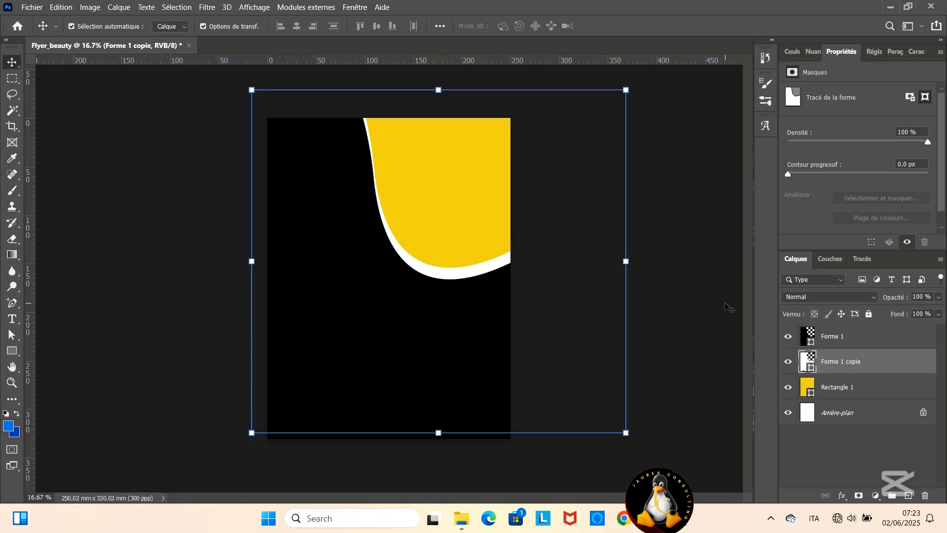
left_click(688, 351)
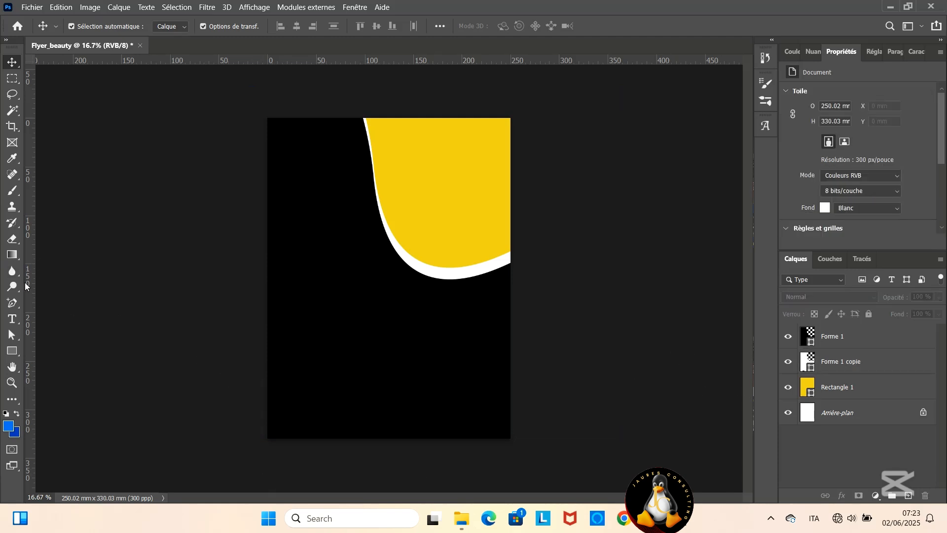
- Place two vertical guides just inside the page's left and right edges and a horizontal guide just above its bottom edge
left_click_drag(25, 283, 278, 306)
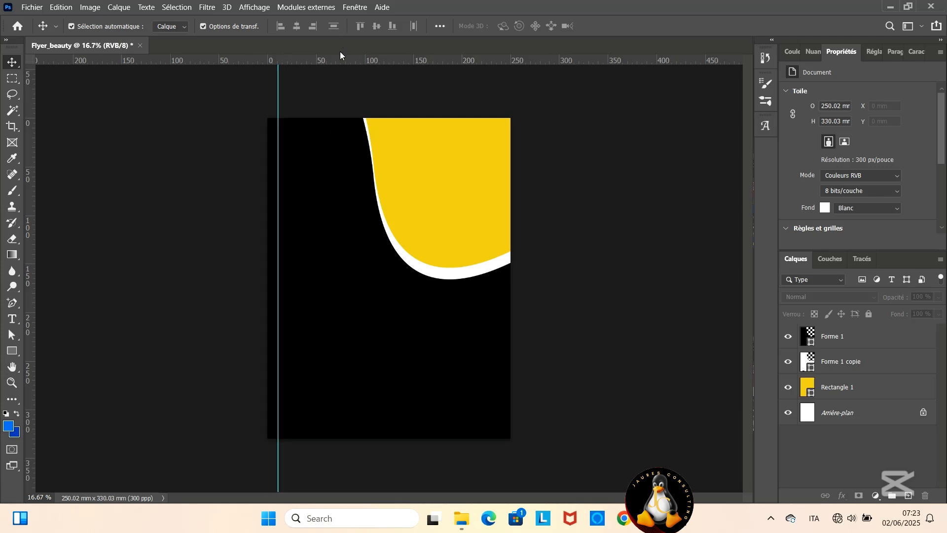
left_click_drag(359, 60, 354, 429)
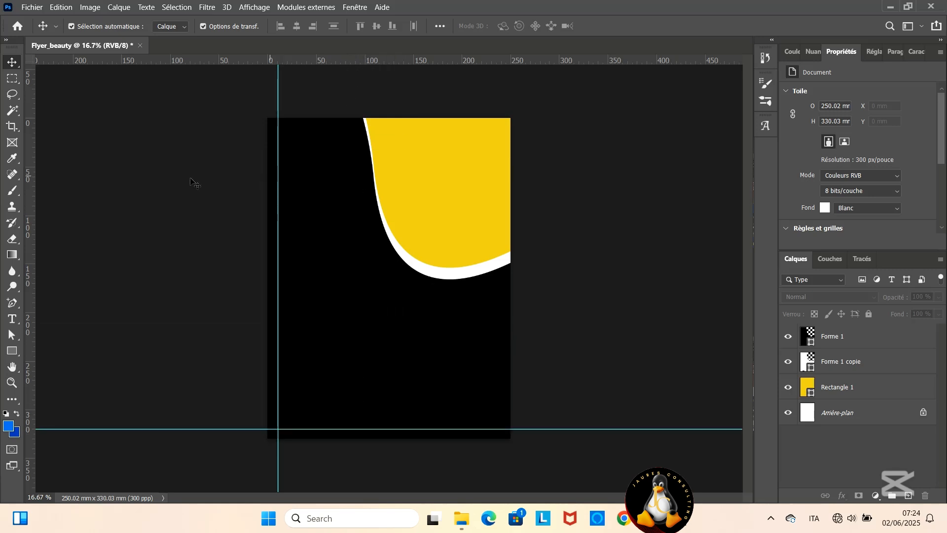
left_click_drag(30, 209, 502, 199)
- Draw a yellow square about 57 mm wide on the black area, at the left below the page's middle
left_click(12, 351)
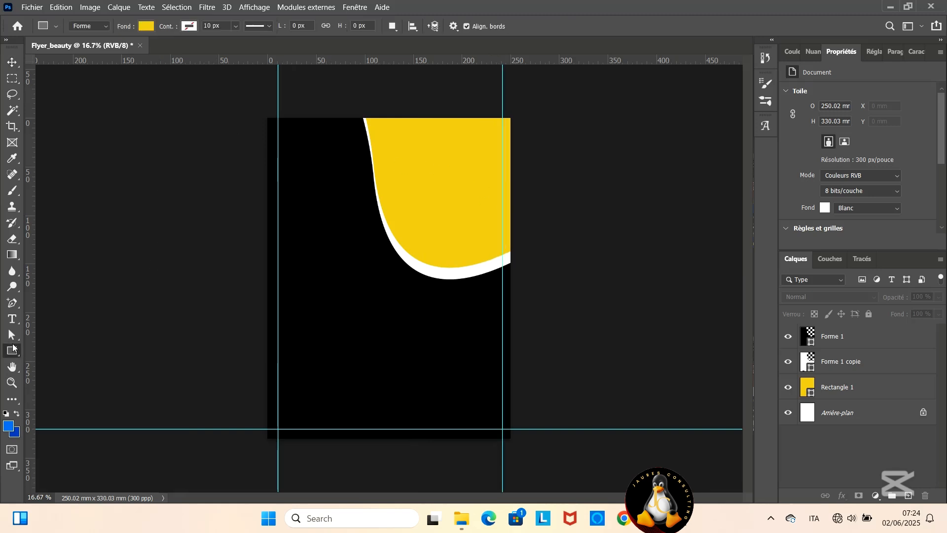
left_click_drag(295, 284, 322, 312)
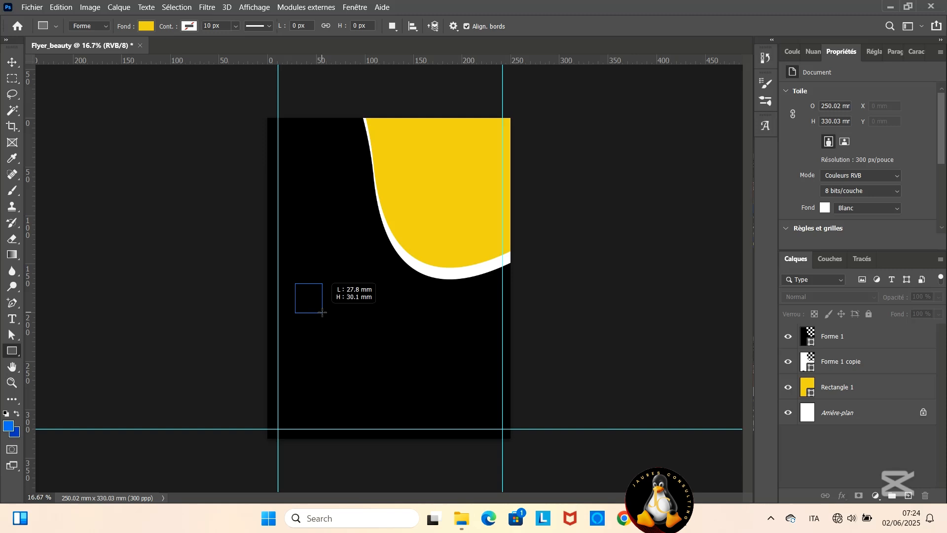
left_click_drag(322, 312, 357, 339)
key("shift")
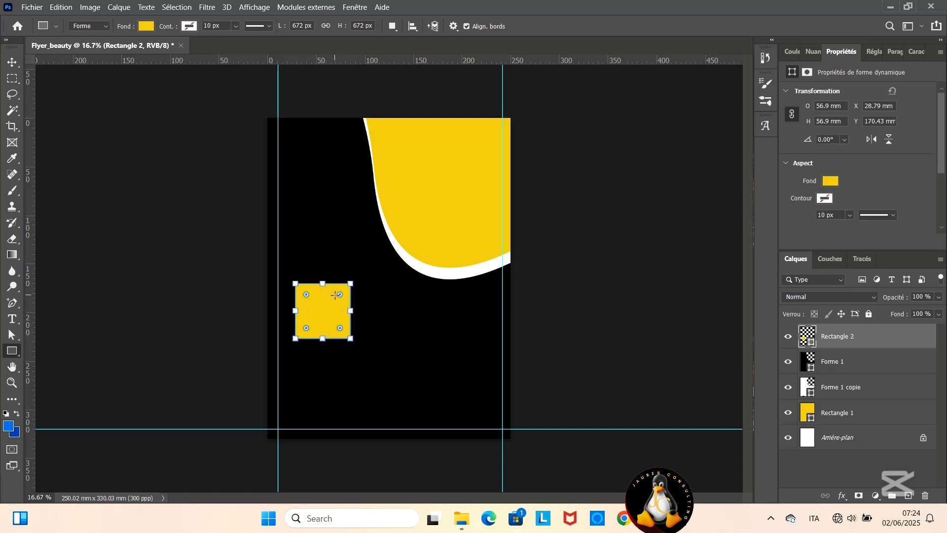
- Round the yellow square's corners and restore its upper-left corner to a sharp angle
left_click(338, 326)
left_click_drag(338, 326, 338, 327)
key("v")
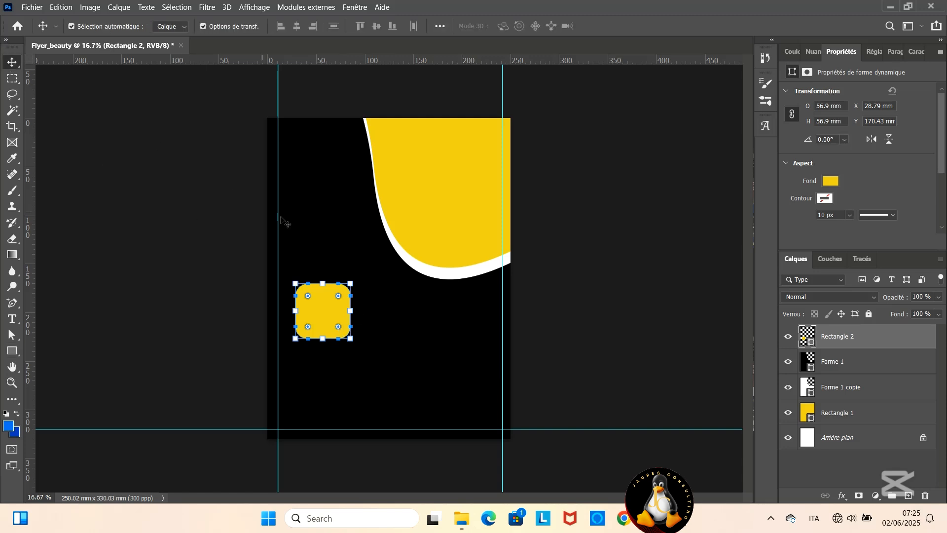
left_click(379, 300)
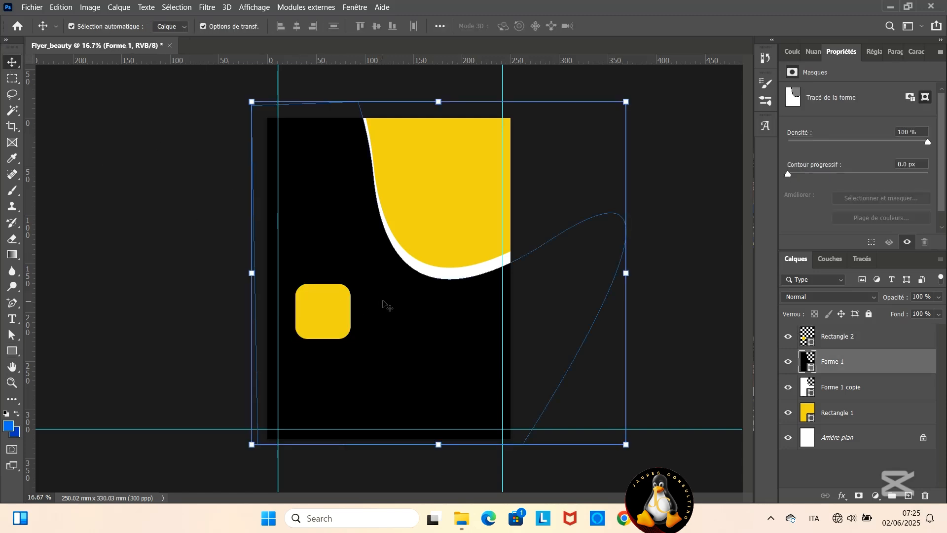
left_click(332, 319)
left_click_drag(307, 296, 295, 282)
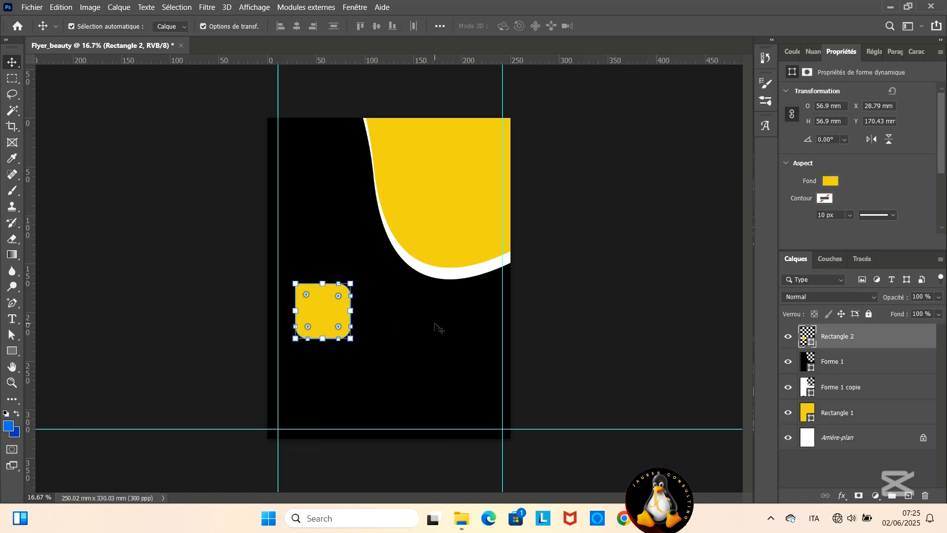
left_click(432, 325)
- Give the rounded yellow square a solid pink outline in color ee98ab
left_click(330, 314)
left_click(824, 198)
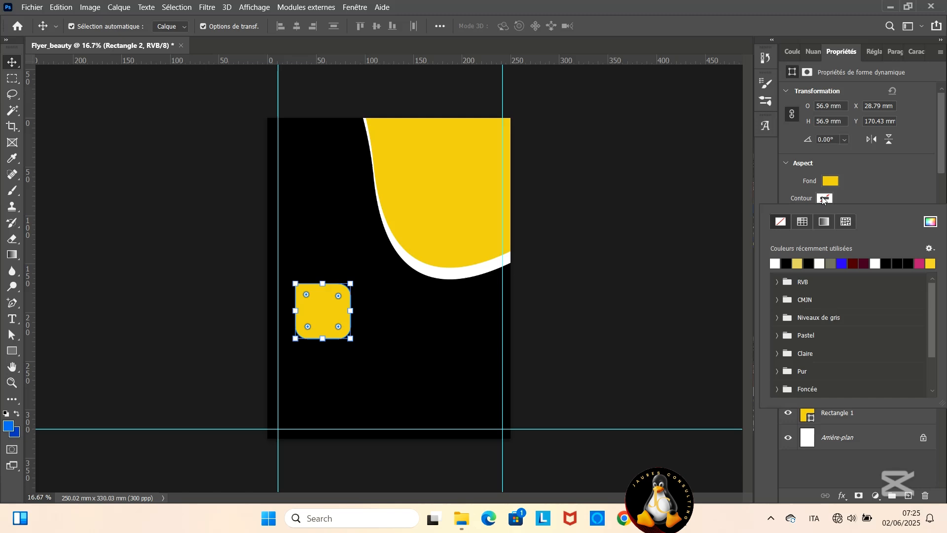
left_click(929, 222)
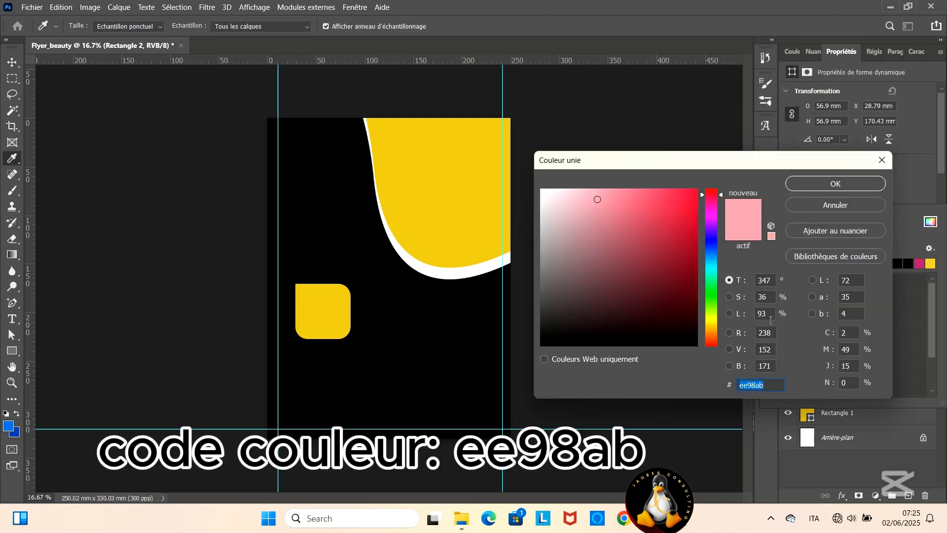
left_click(848, 184)
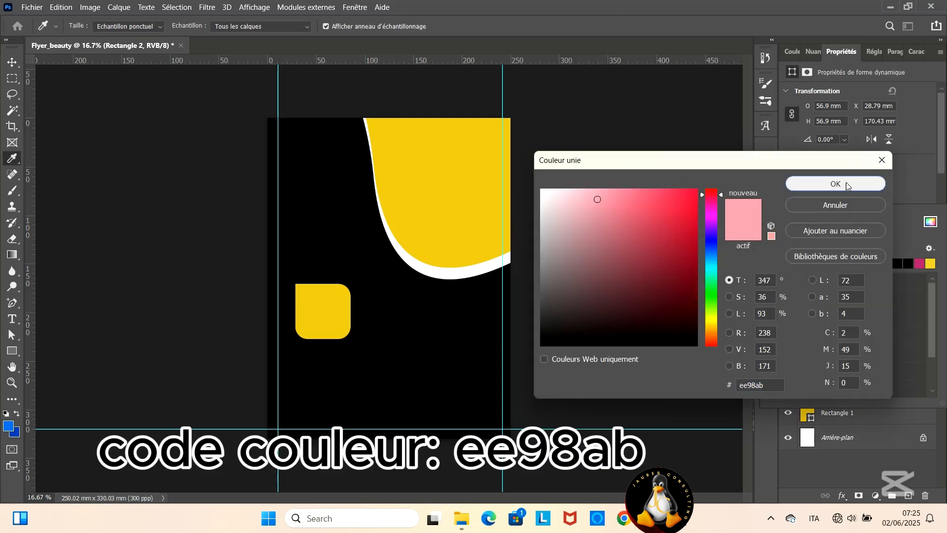
- Set the yellow square's outline thickness to 25 px
scroll(827, 200, "down", 1)
scroll(827, 199, "down", 1)
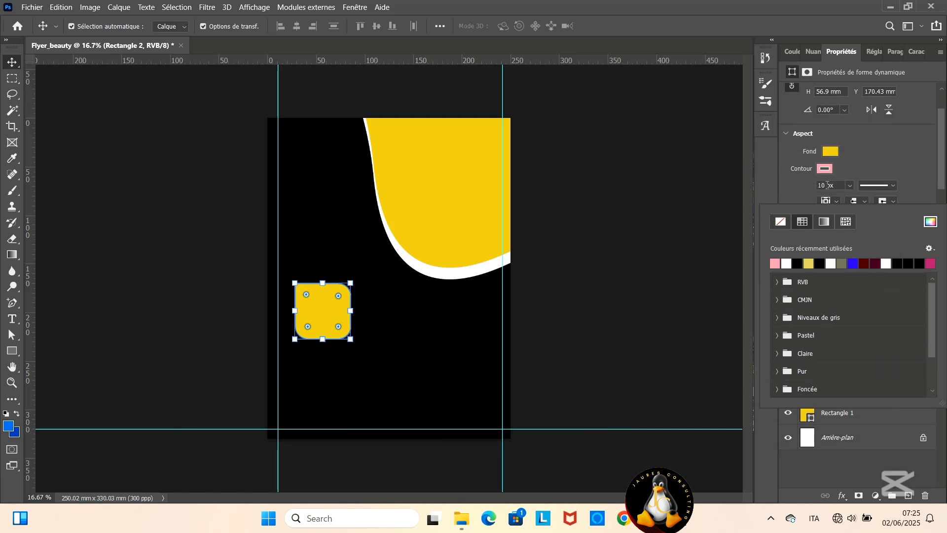
left_click(820, 185)
key("BackSpace")
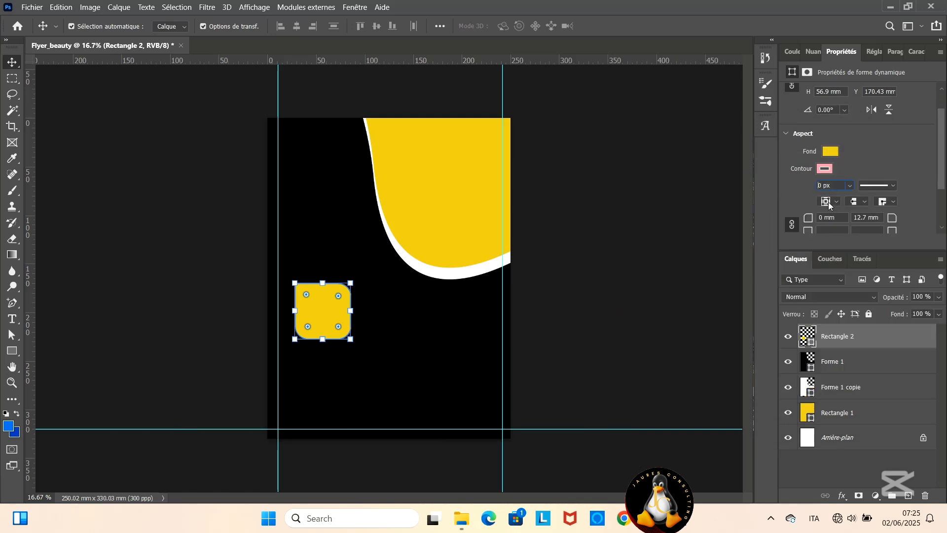
type("2")
left_click(444, 323)
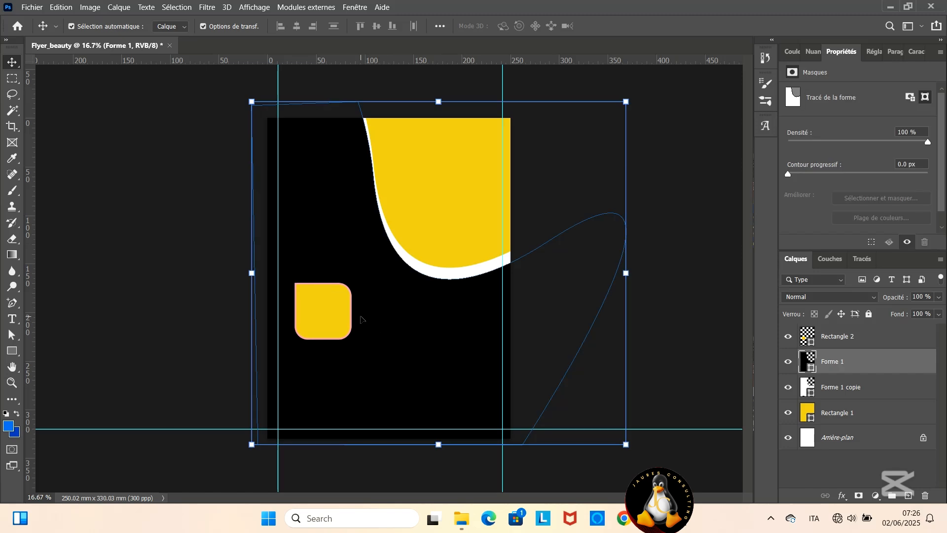
left_click(344, 307)
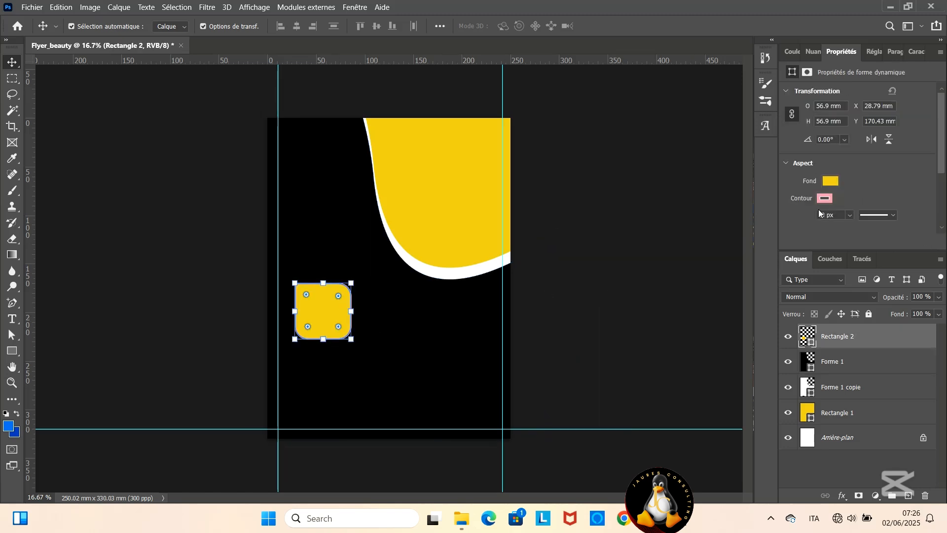
key("BackSpace")
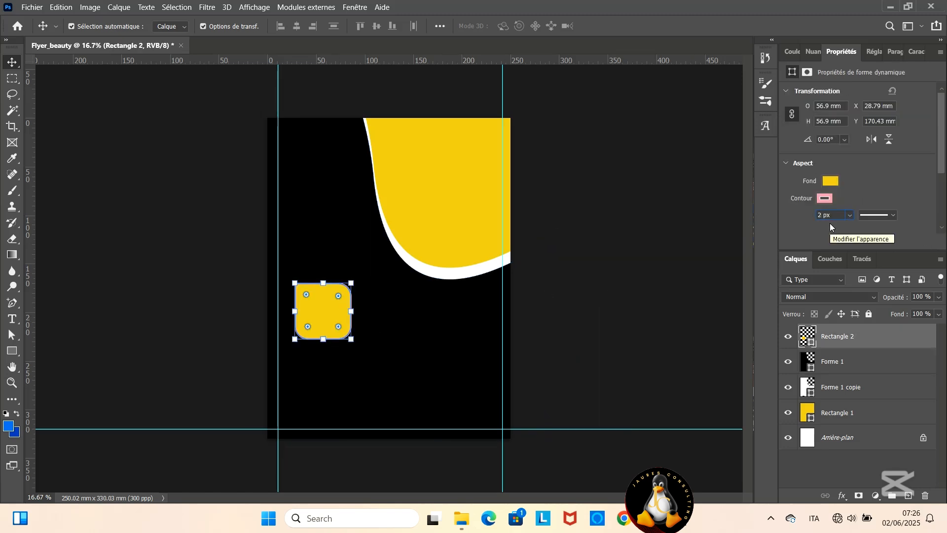
key("Return")
left_click(421, 326)
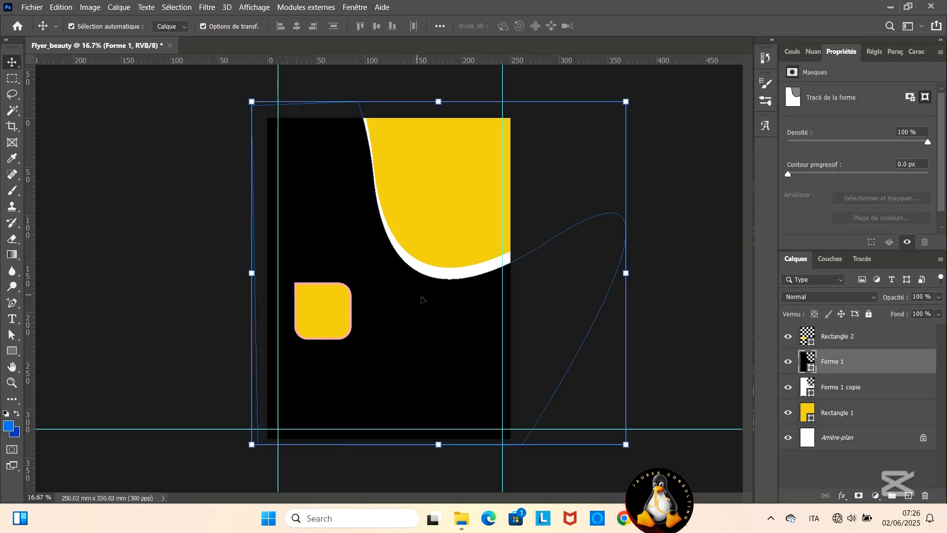
- Move the square up against the left guide at about Y 142 mm and duplicate its layer three times
left_click_drag(327, 313, 310, 282)
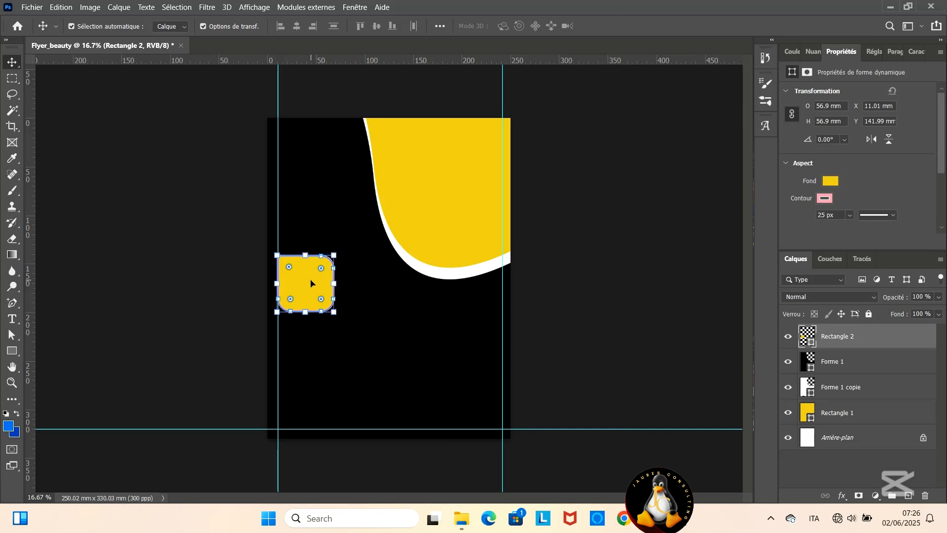
key("ctrl")
key("ctrl+plus")
scroll(310, 281, "down", 1)
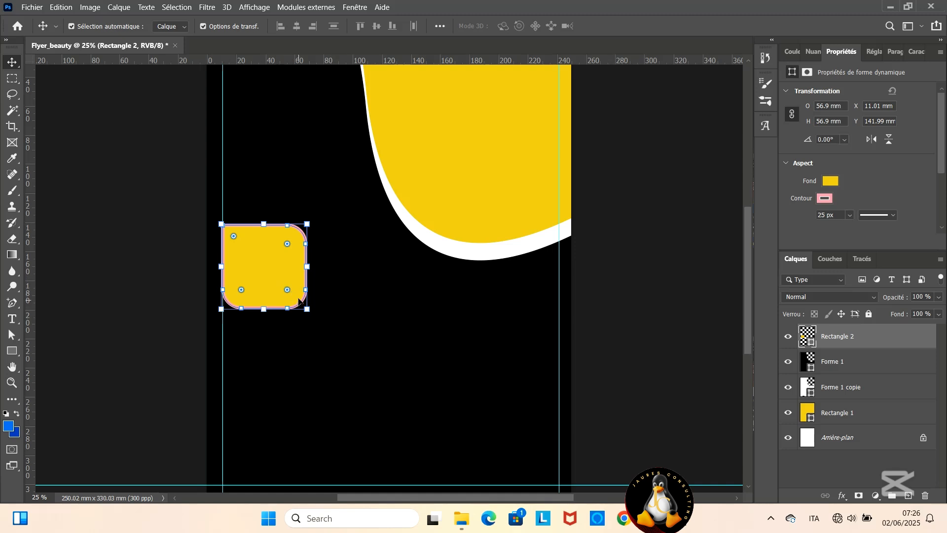
key("ctrl+j")
key("ctrl+j")
key("ctrl+j")
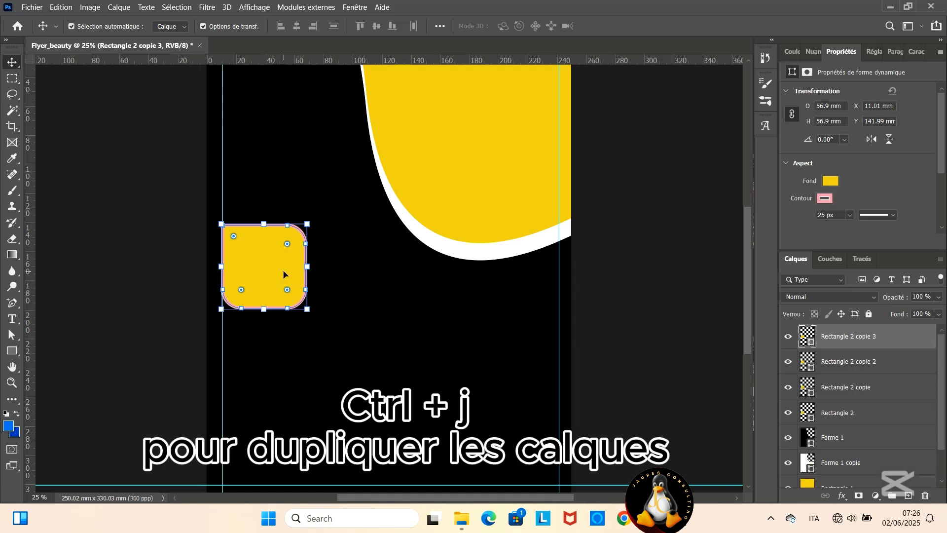
- Spread the three duplicate squares edge to edge in a staircase descending from the first square toward the right guide
left_click_drag(275, 266, 357, 313)
left_click_drag(260, 275, 427, 373)
scroll(429, 362, "down", 1)
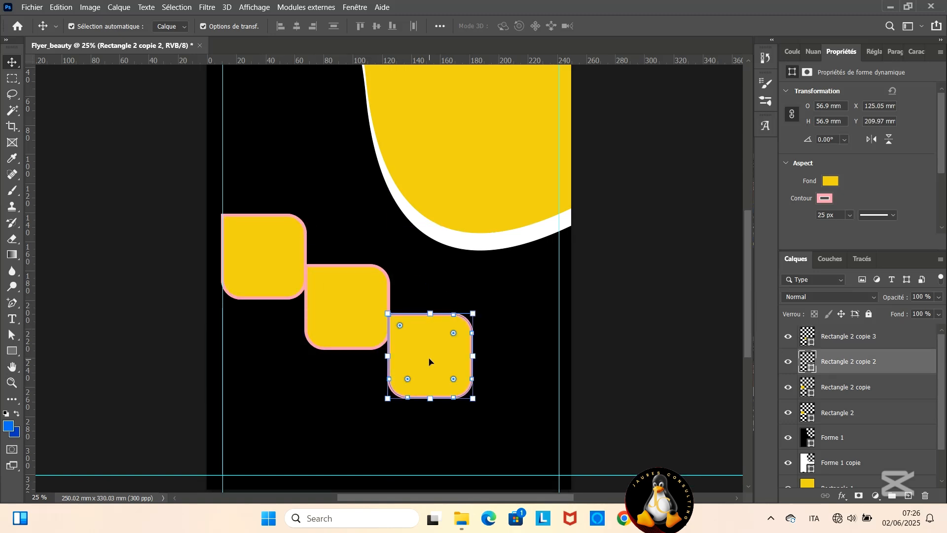
left_click_drag(266, 254, 513, 387)
- Raise the first three squares of the staircase, placing the first at about Y 119 mm against the left guide
left_click(274, 252)
left_click_drag(274, 253, 277, 229)
left_click(331, 302)
left_click_drag(331, 301, 333, 284)
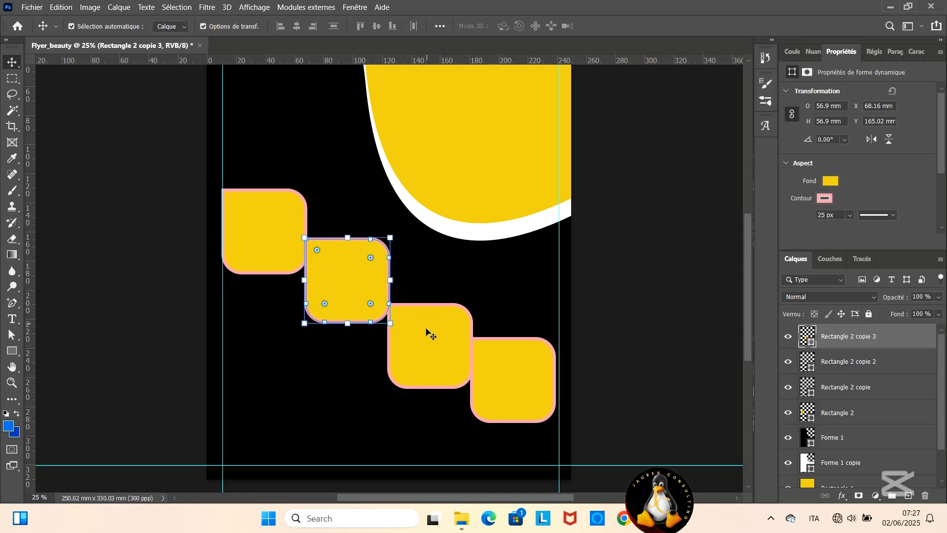
left_click_drag(428, 331, 420, 308)
left_click(277, 220)
left_click_drag(277, 221, 277, 203)
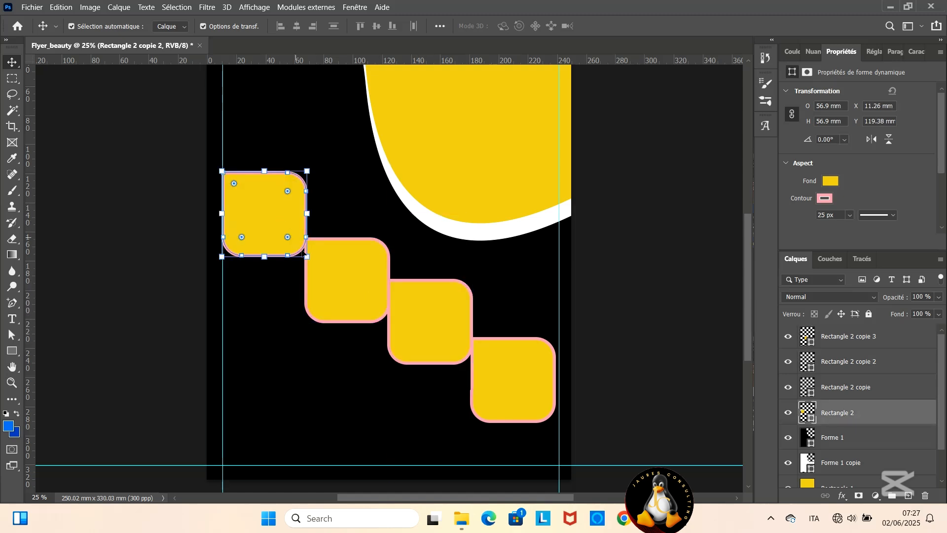
- Raise the second square to about Y 152 mm, then move the third and fourth up, with the fourth at about Y 194 mm
scroll(321, 249, "up", 3)
scroll(321, 249, "down", 1)
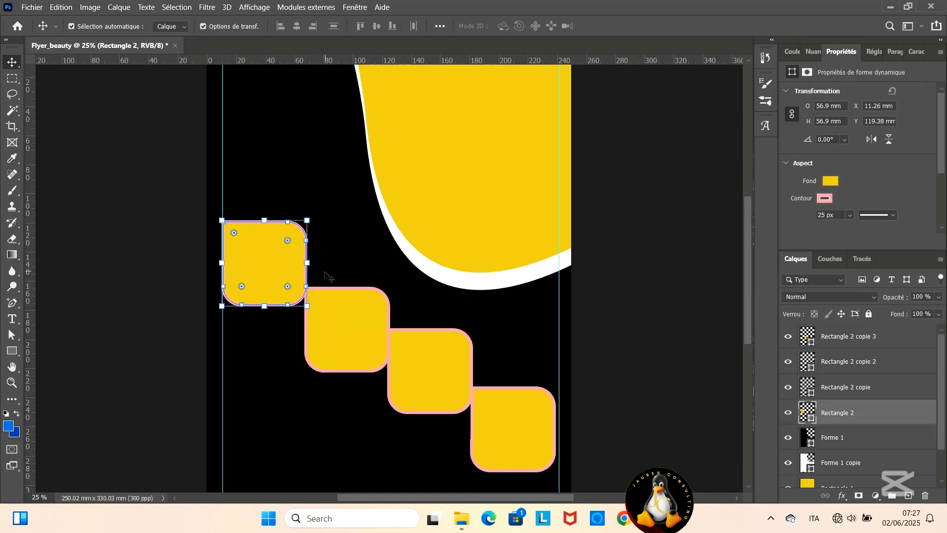
left_click_drag(338, 326, 337, 306)
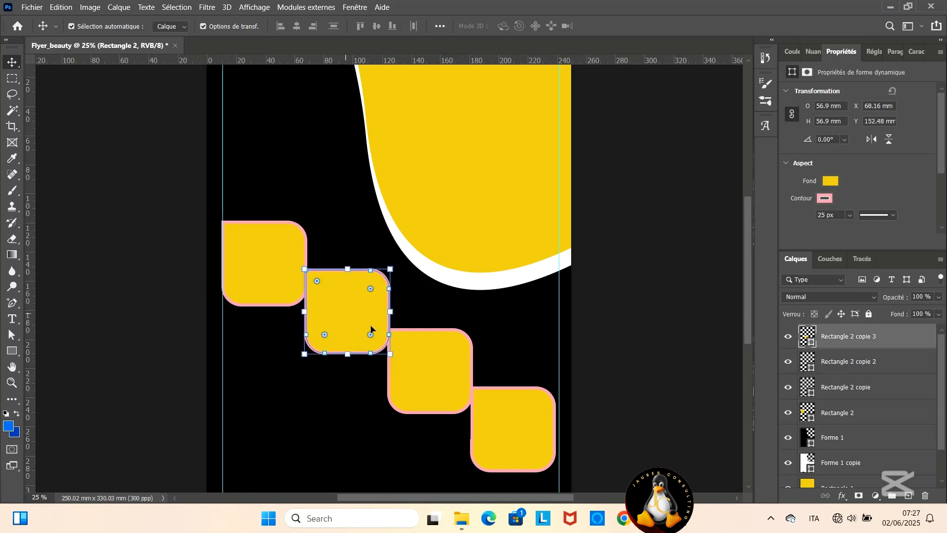
left_click_drag(427, 373, 425, 351)
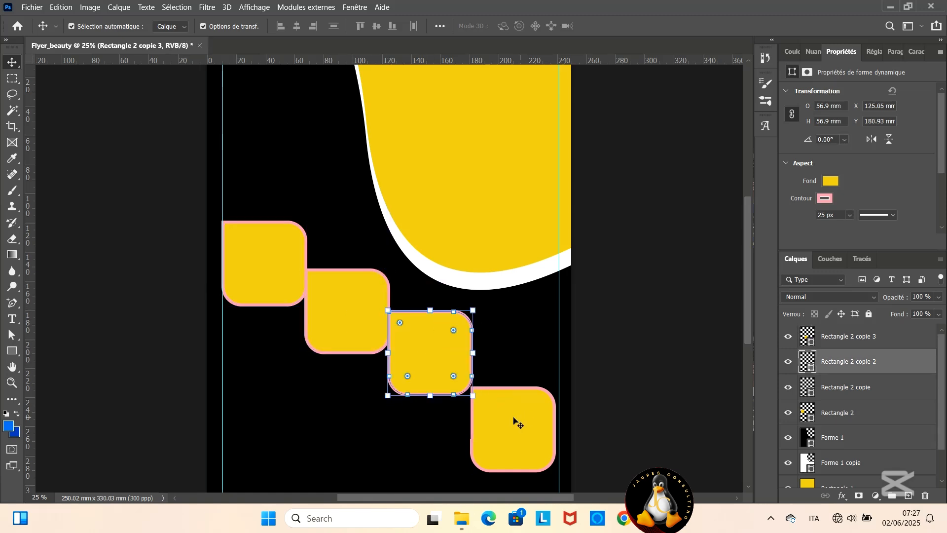
left_click_drag(513, 422, 511, 372)
left_click_drag(436, 359, 435, 344)
left_click_drag(498, 380, 499, 371)
scroll(426, 360, "down", 1)
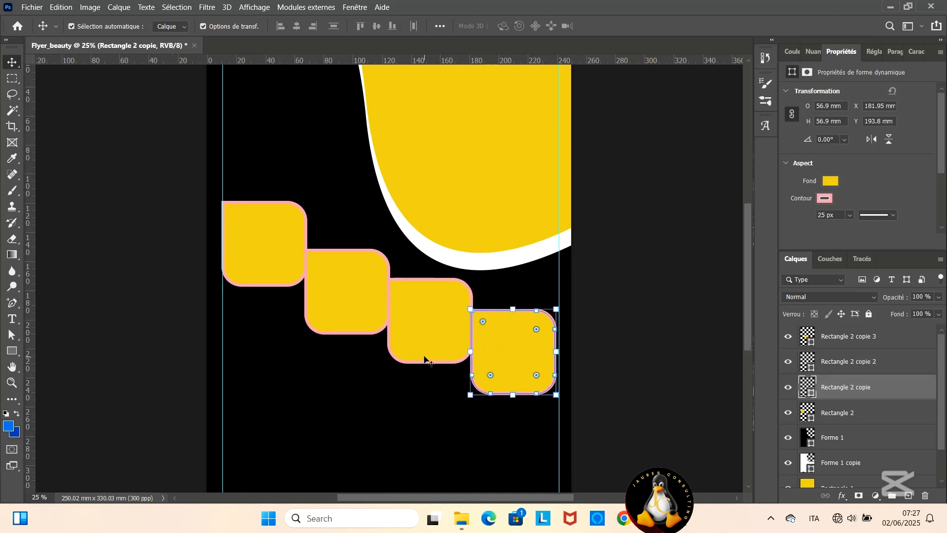
scroll(390, 365, "up", 2)
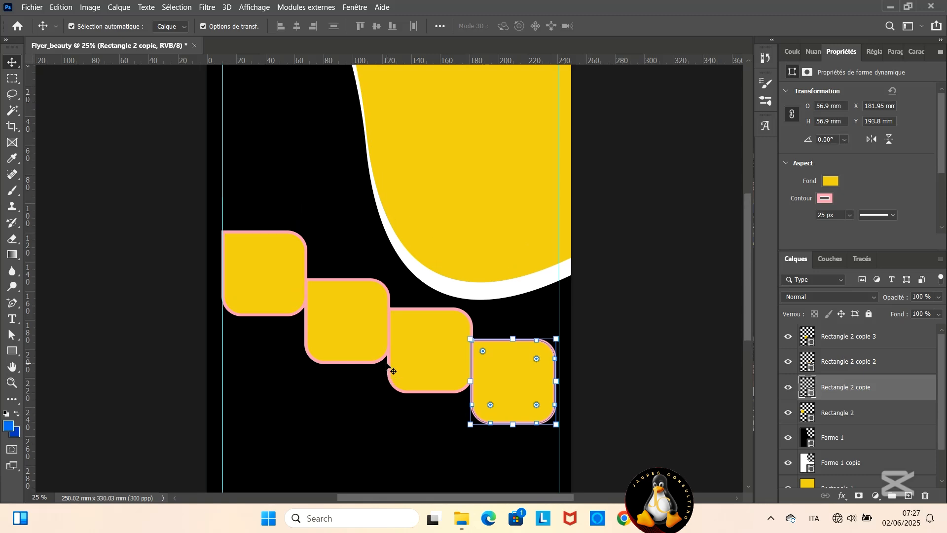
scroll(391, 365, "down", 1)
- Switch to File Explorer and place the portrait of the woman with closed eyes from the beauty folder into the flyer
mouse_move(456, 524)
left_click(296, 448)
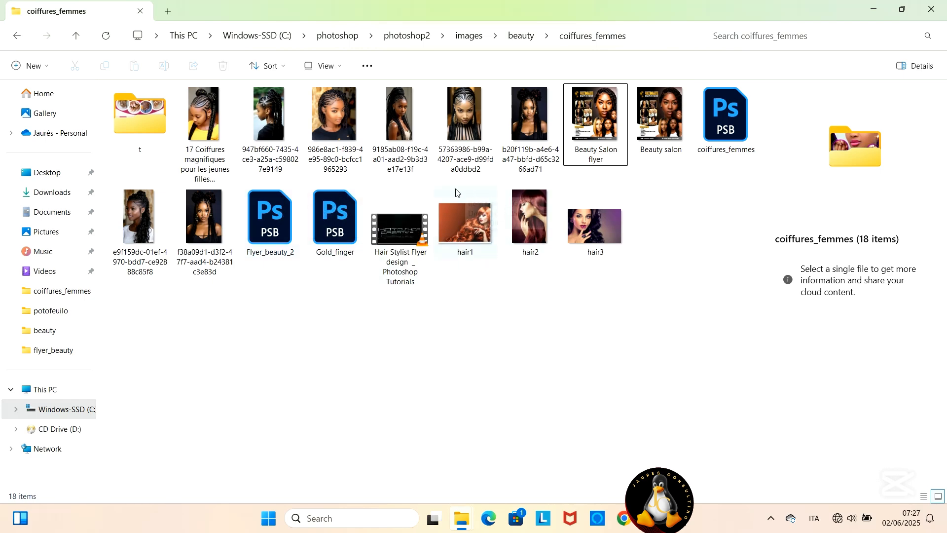
key("alt+Up")
left_click_drag(725, 126, 457, 181)
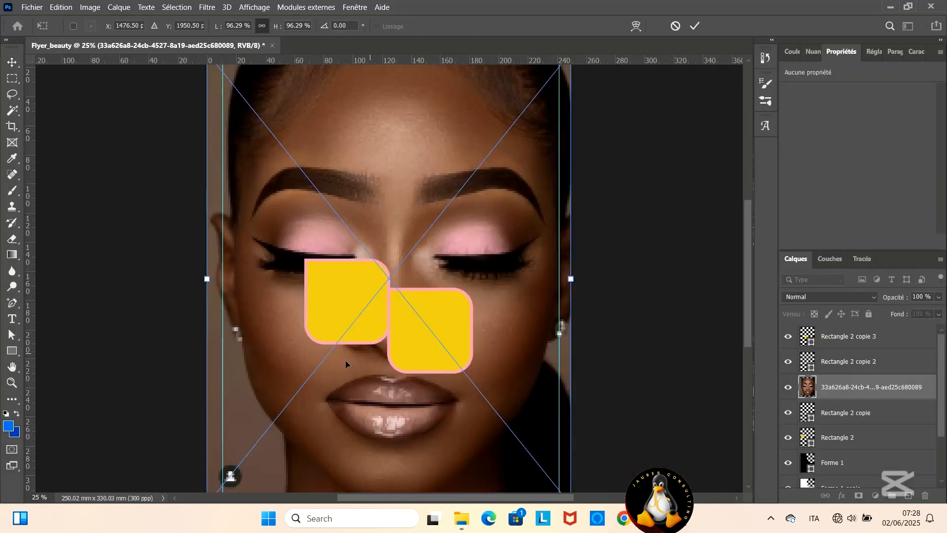
- Scale the portrait to 58.21 % and place it over the yellow area in the page's upper-right part
scroll(424, 380, "down", 2)
left_click_drag(573, 459, 420, 268)
scroll(354, 374, "up", 3)
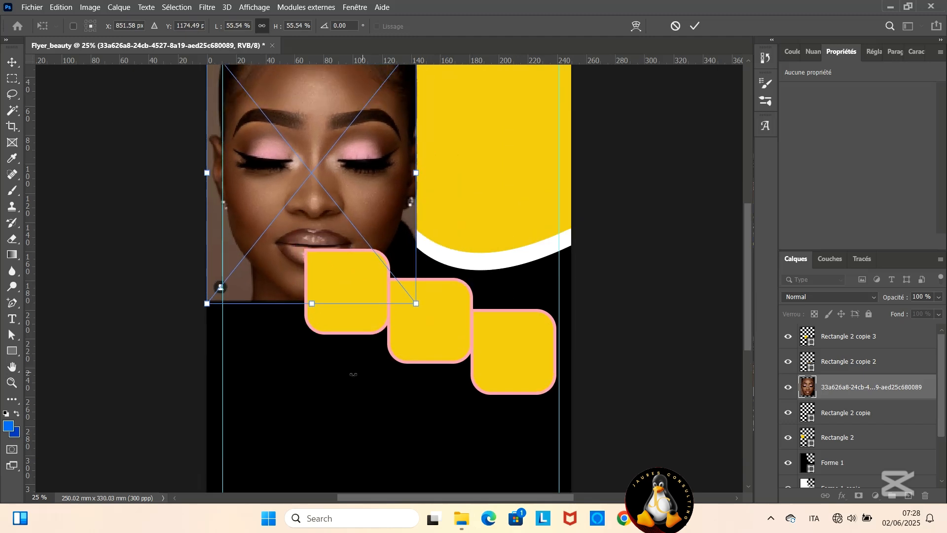
left_click_drag(286, 227, 443, 208)
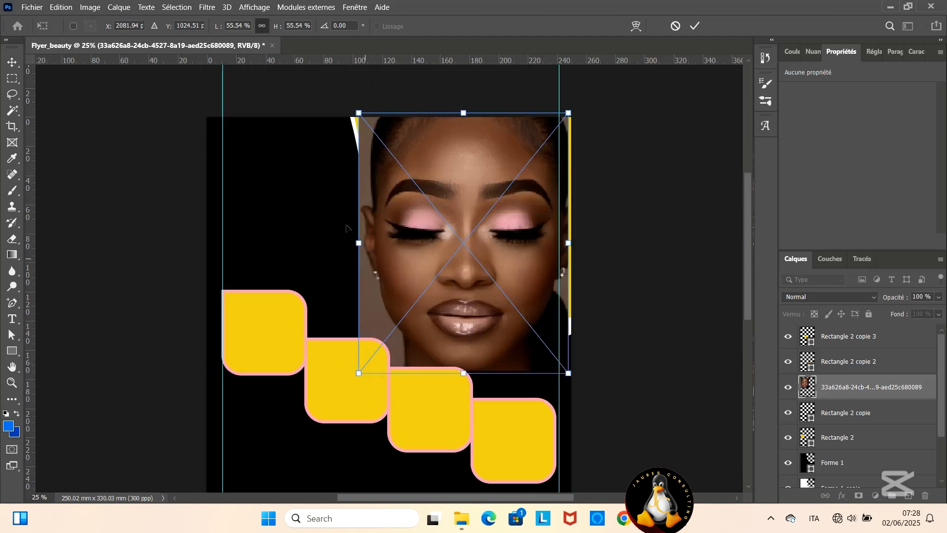
left_click_drag(350, 113, 341, 102)
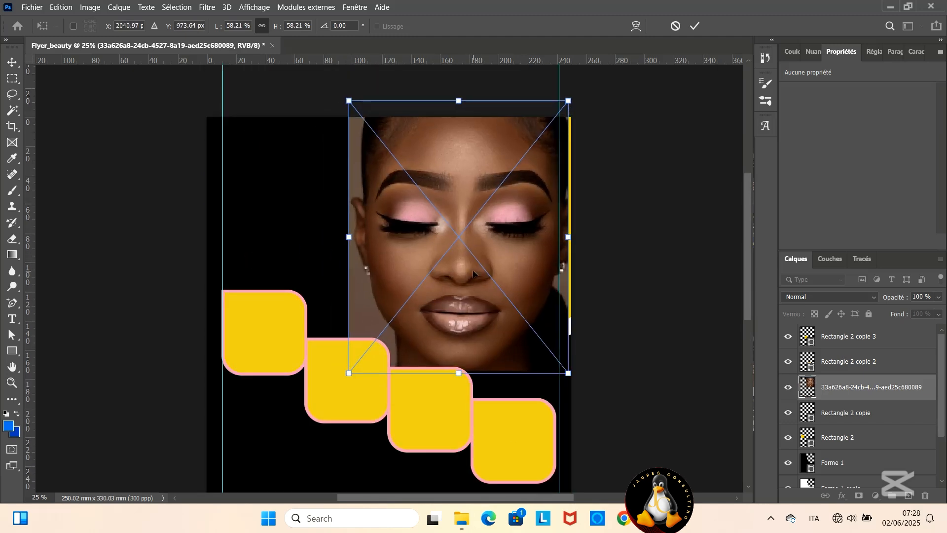
left_click_drag(473, 273, 478, 272)
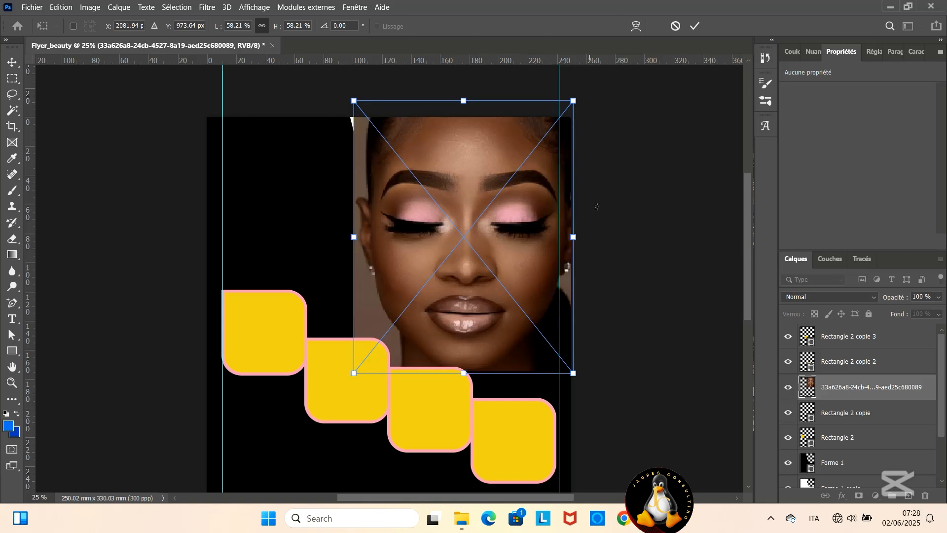
left_click(695, 27)
- Place the portrait layer directly above Rectangle 1, scale it to 53.99 % and shift it to fit inside the curve
scroll(860, 368, "down", 2)
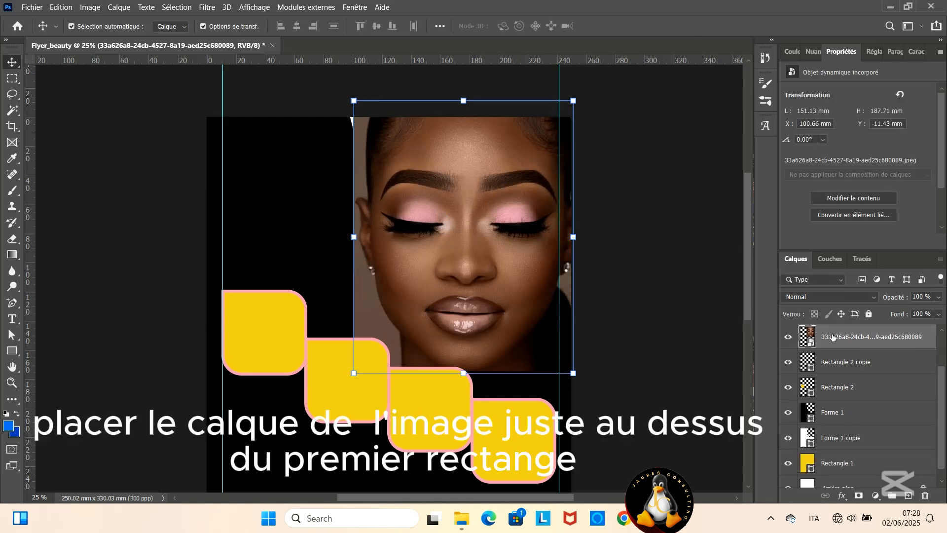
left_click_drag(832, 336, 846, 425)
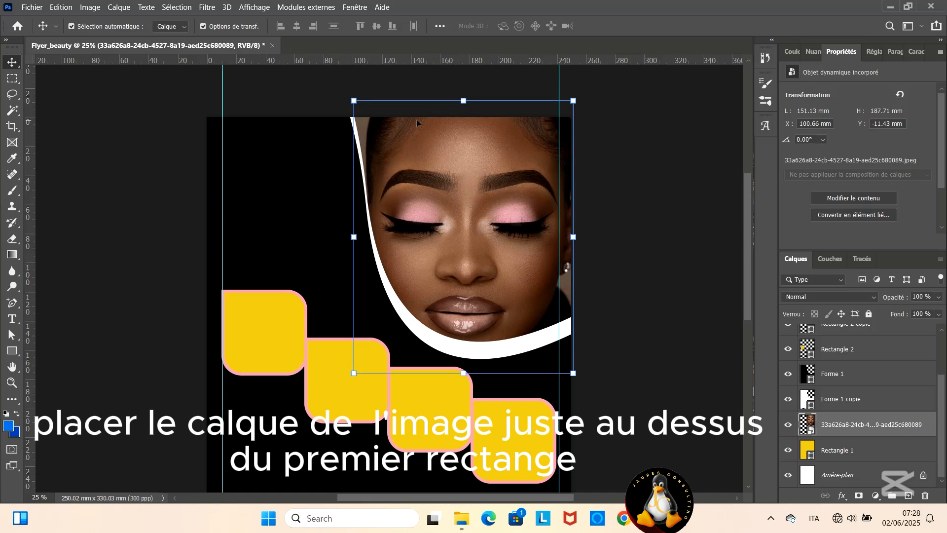
left_click_drag(354, 100, 369, 120)
left_click_drag(451, 197, 456, 188)
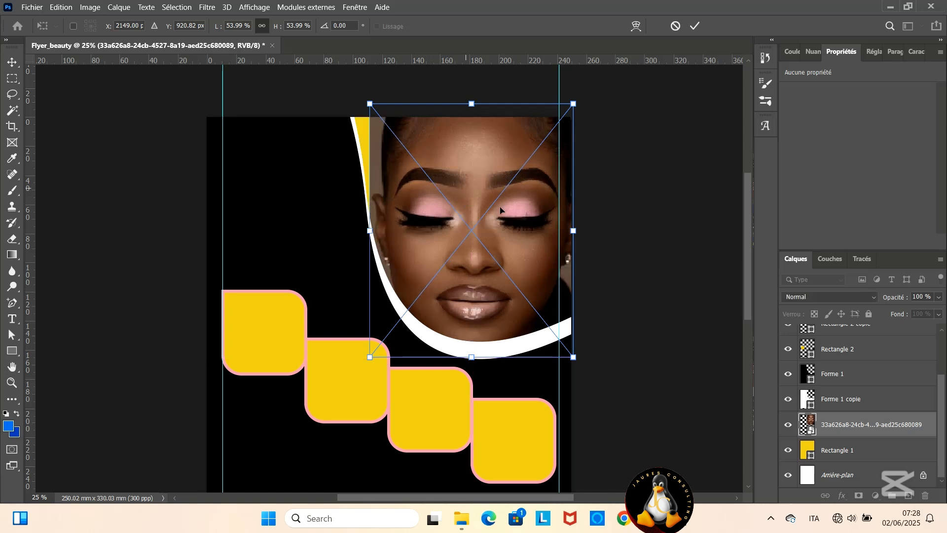
- Apply the portrait's transformation and set the fill color of Forme 1 copie to off-white f4f4f2
left_click(813, 405)
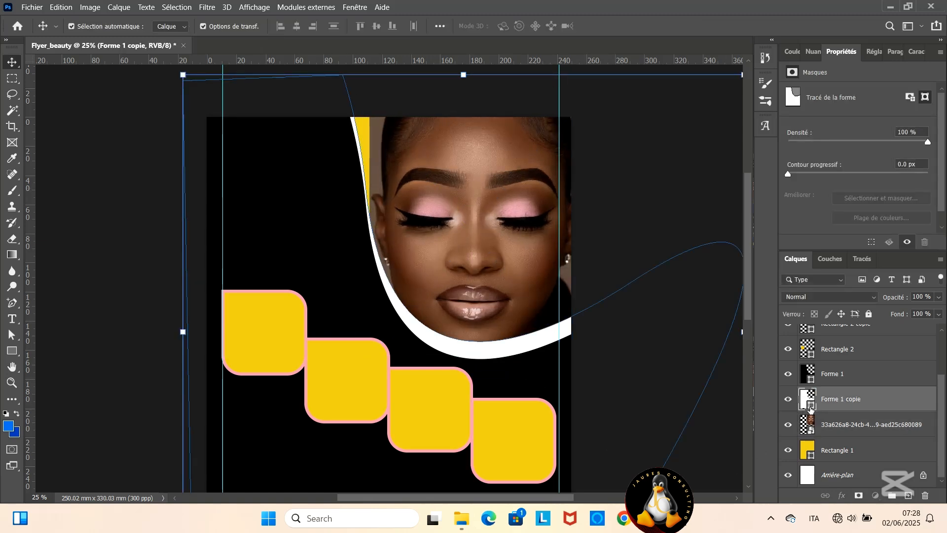
double_click(809, 404)
left_click(542, 194)
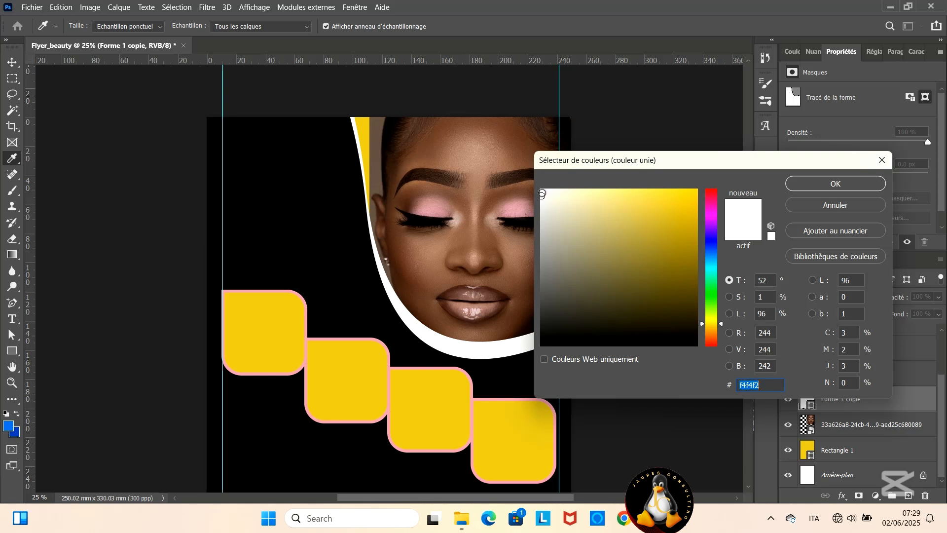
left_click(823, 185)
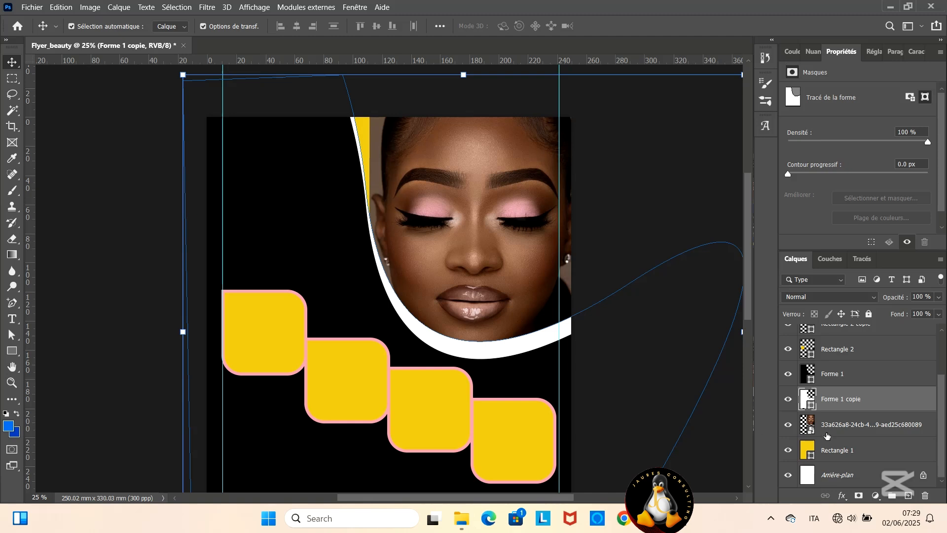
- Change Rectangle 1's fill to the brown 675348 sampled from the portrait's background
double_click(806, 449)
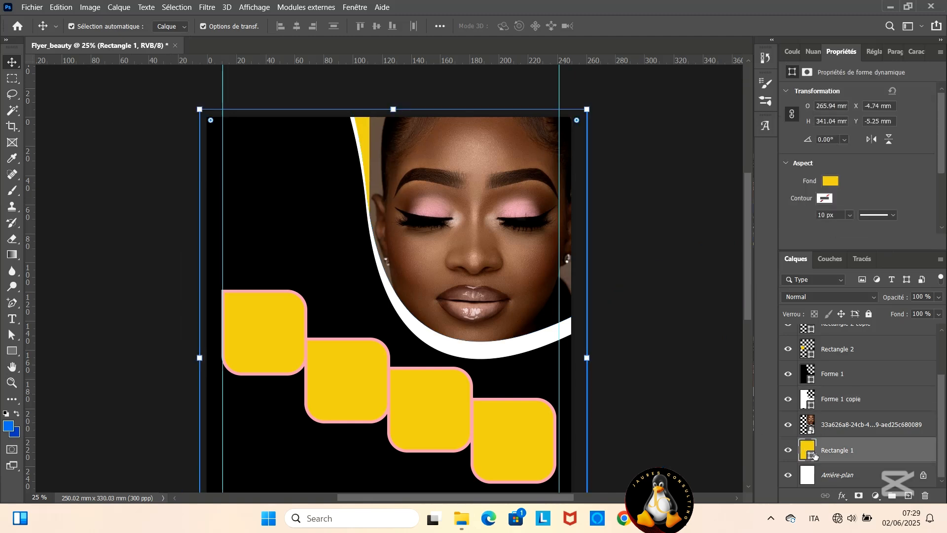
left_click(380, 152)
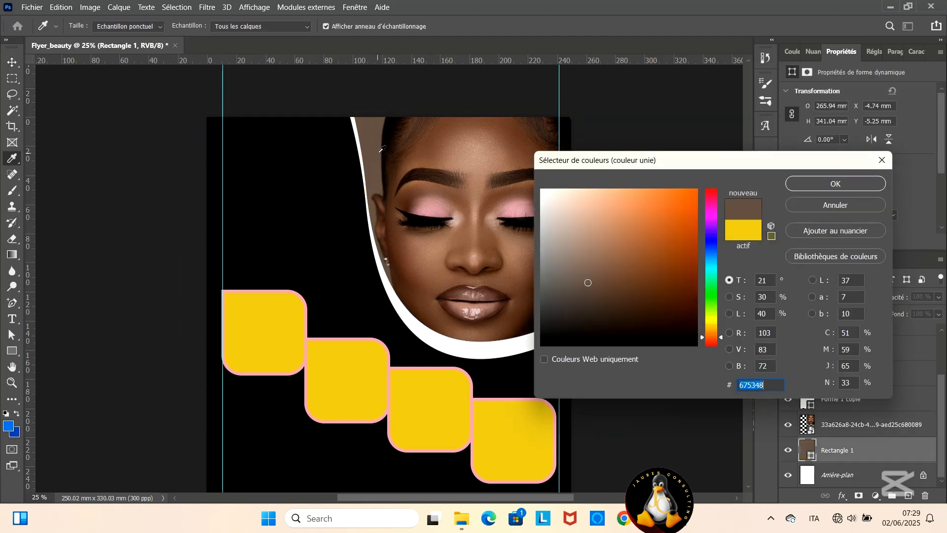
left_click(820, 184)
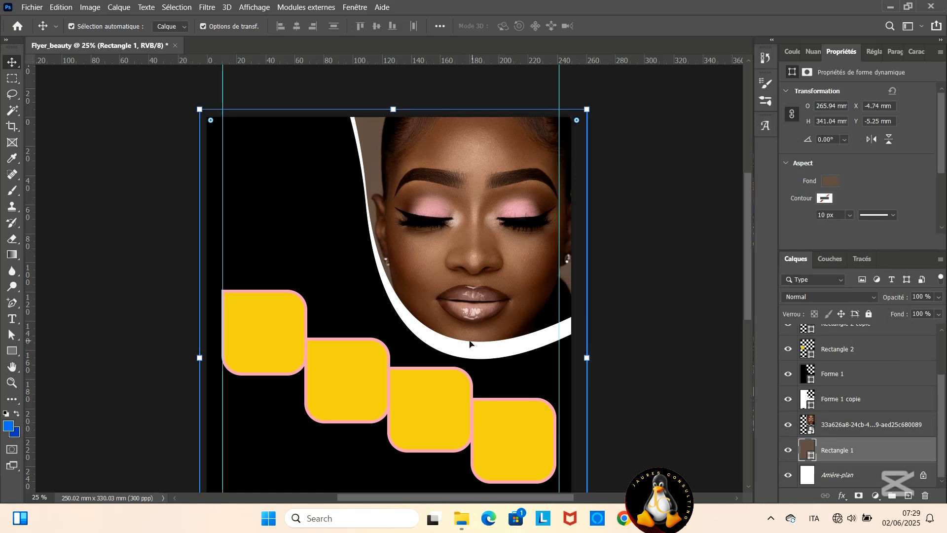
- Place the e9f159dc hairstyle photo from the coiffures_femmes folder into the flyer, scaled to 36.80 %
scroll(470, 343, "down", 3)
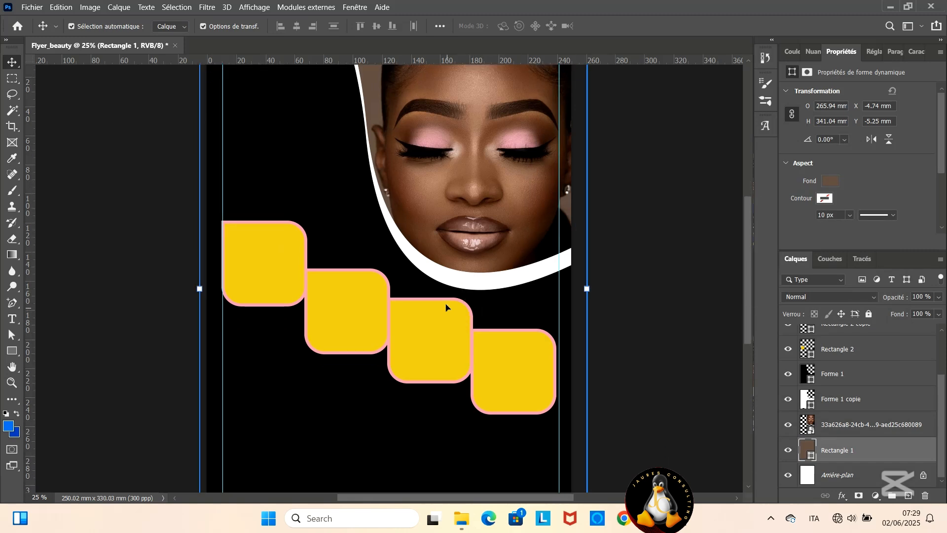
key("alt+Tab")
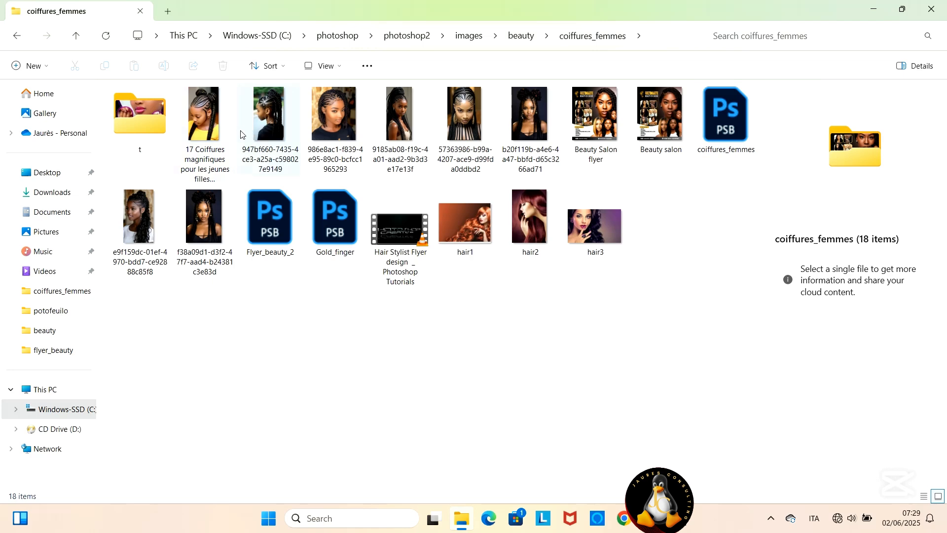
left_click(146, 214)
left_click_drag(146, 214, 256, 270)
scroll(410, 207, "down", 2)
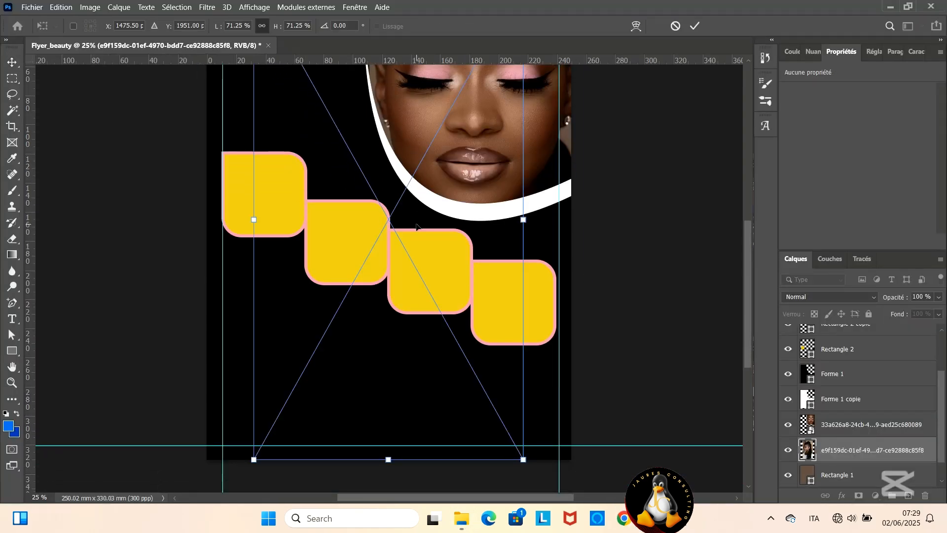
left_click_drag(523, 459, 429, 292)
scroll(272, 167, "up", 5)
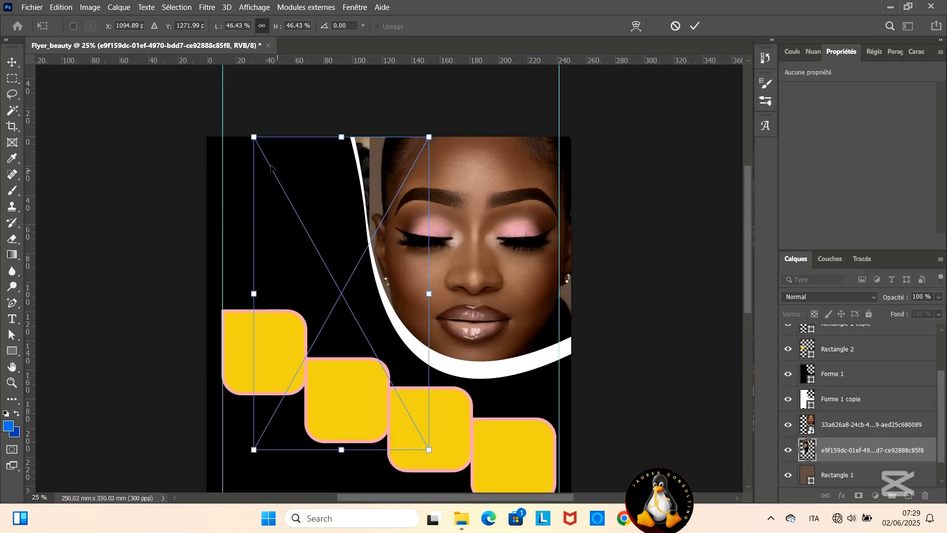
left_click_drag(254, 138, 290, 202)
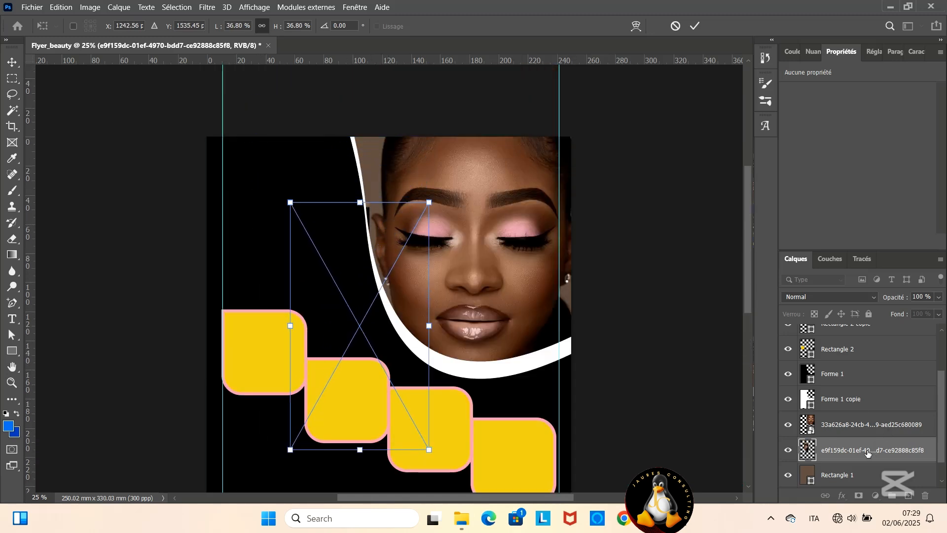
left_click(697, 26)
- Stack the e9f159dc photo directly above Rectangle 2 and scale it to about 52 × 93 mm over the first yellow frame
left_click(249, 339)
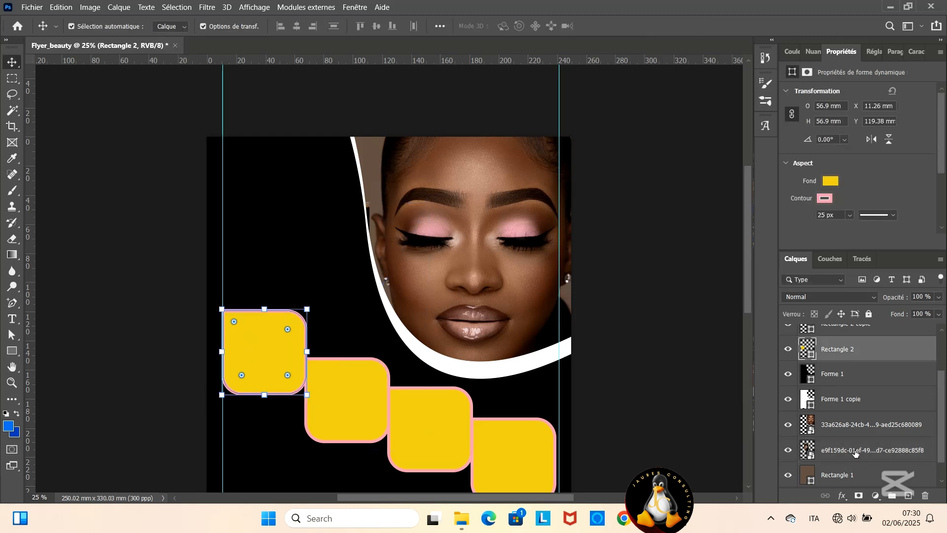
left_click_drag(856, 453, 855, 360)
left_click_drag(331, 296, 264, 306)
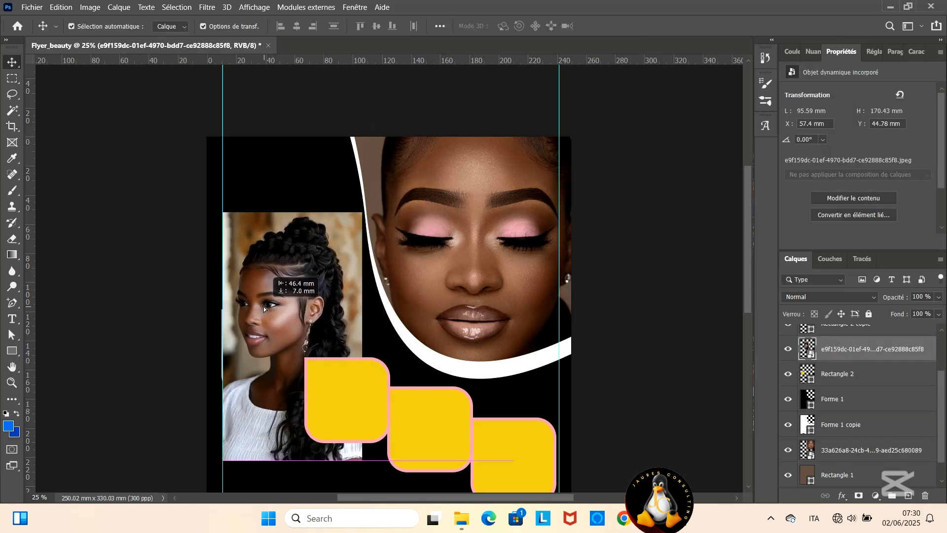
key("ctrl+t")
left_click_drag(362, 460, 306, 420)
left_click(695, 25)
- Clip the e9f159dc photo to Rectangle 2 with a clipping mask and align its upper edge with the frame's
right_click(862, 348)
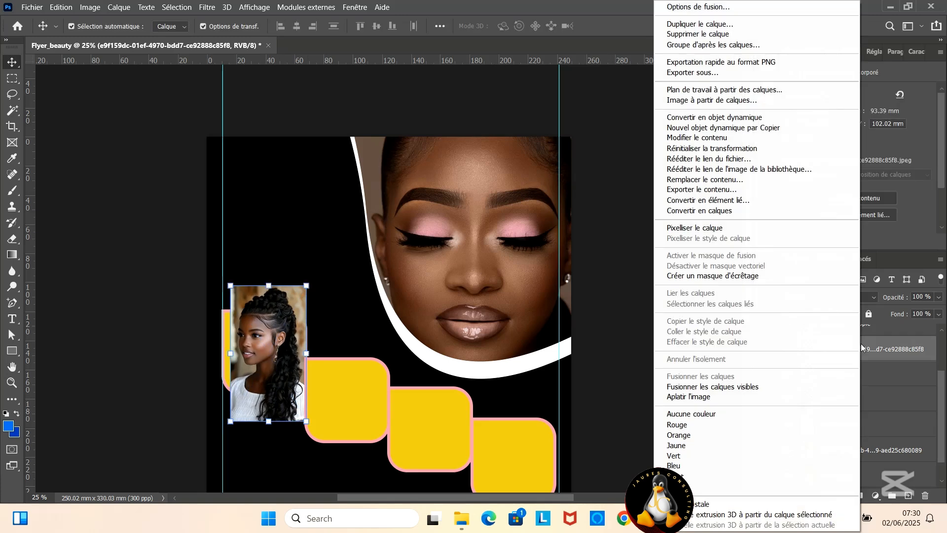
left_click(906, 404)
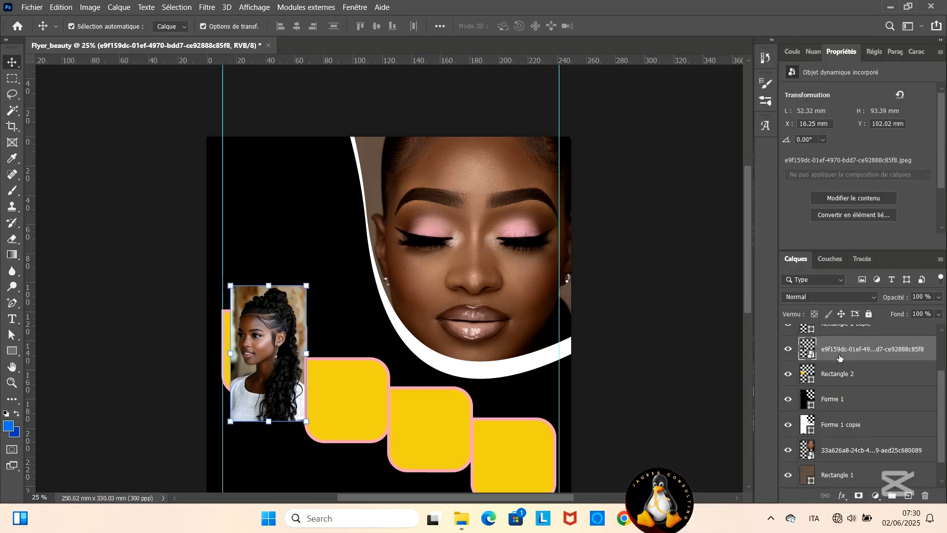
right_click(837, 351)
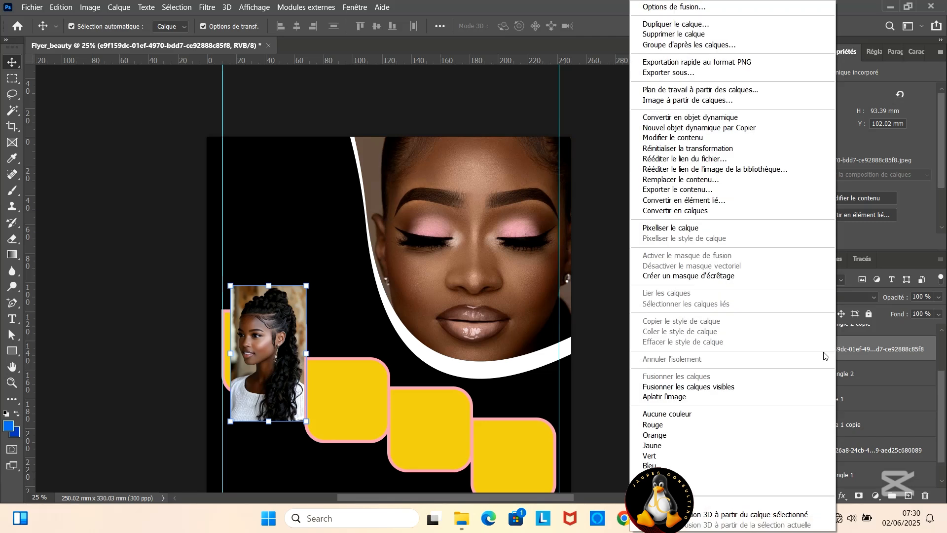
left_click(688, 275)
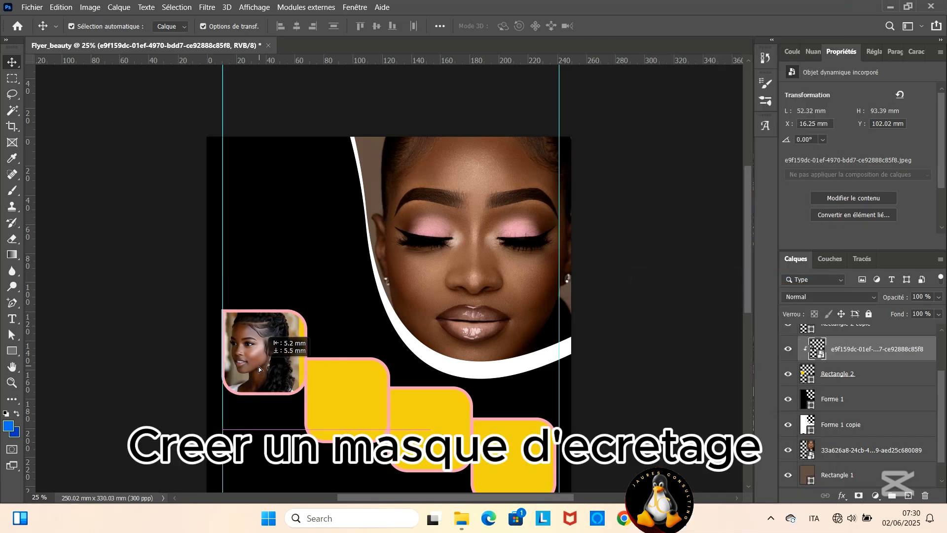
left_click_drag(258, 366, 268, 386)
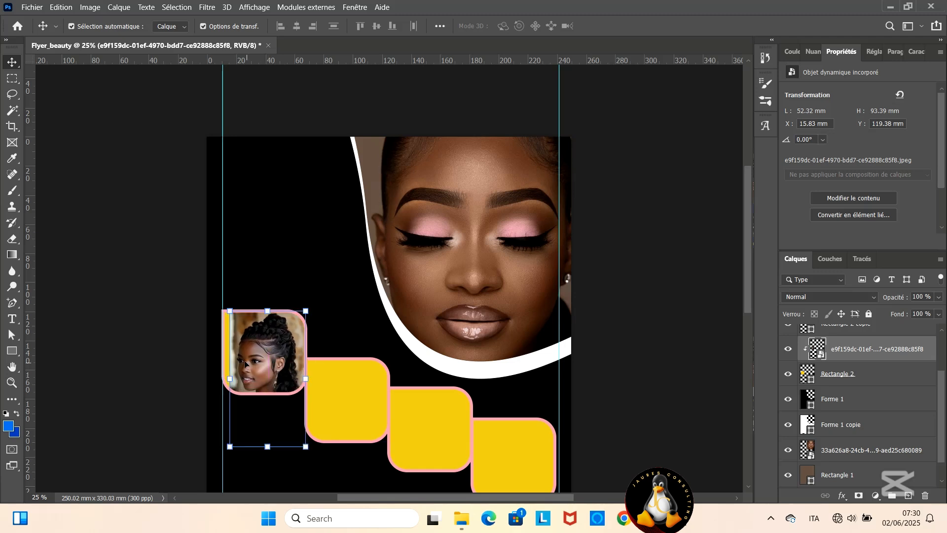
- Change Rectangle 2's fill to the light grey c8cabd sampled from the clipped photo's background
left_click(296, 247)
left_click(227, 334)
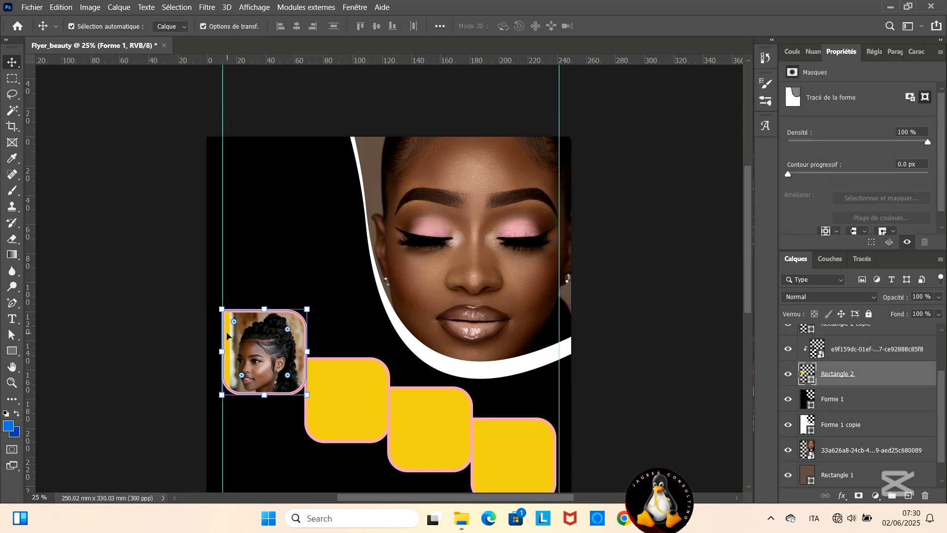
double_click(803, 376)
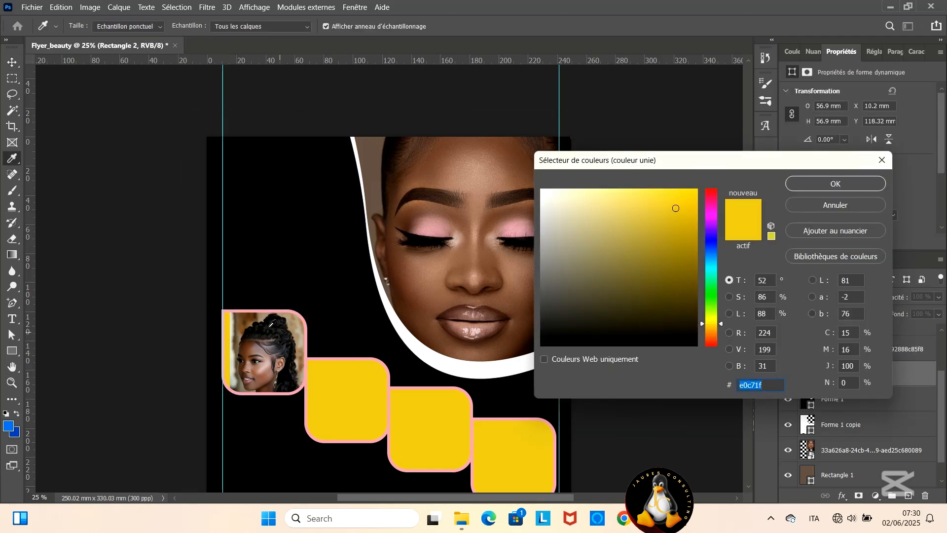
left_click_drag(272, 323, 236, 322)
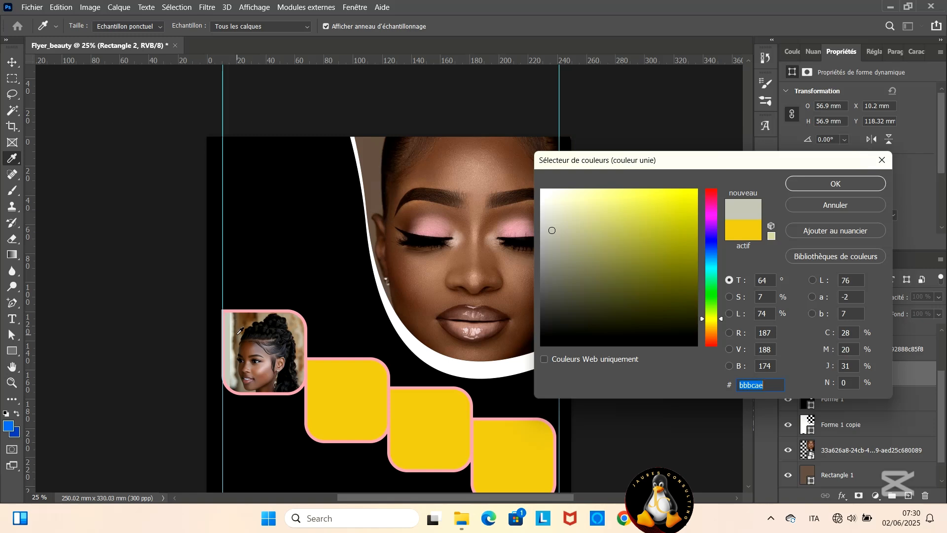
left_click(236, 338)
left_click(237, 353)
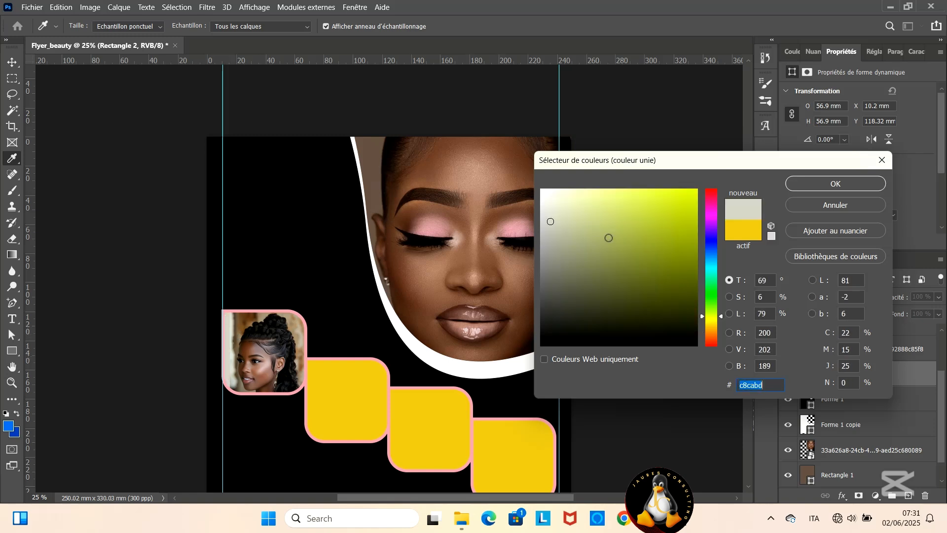
left_click(845, 183)
- Place the 947bf660 braided ponytail photo from the coiffures_femmes folder into the flyer, scaled to 34.20 %
mouse_move(461, 518)
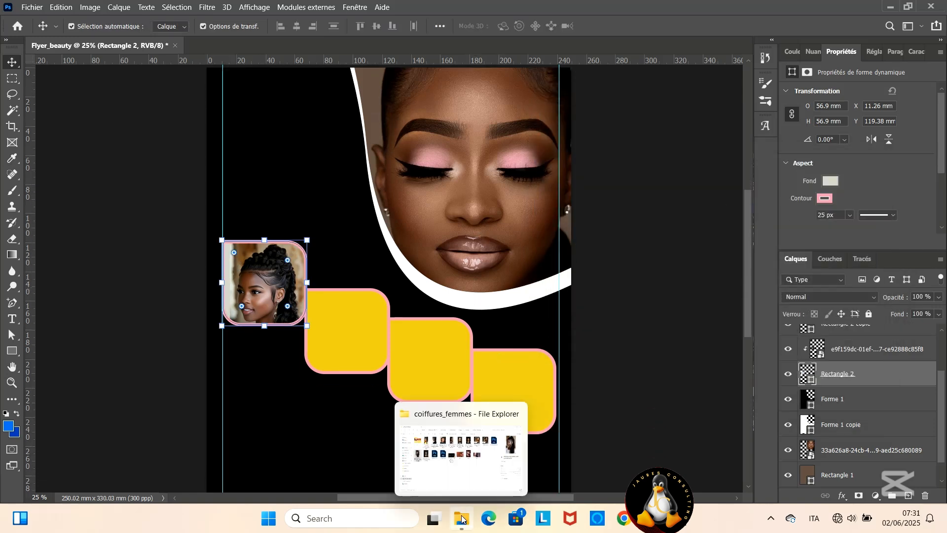
left_click(461, 482)
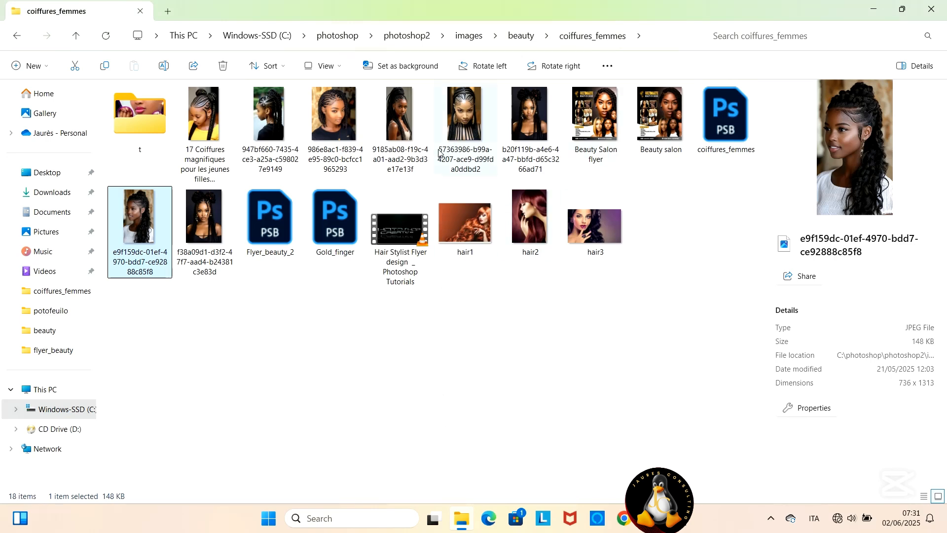
left_click_drag(263, 121, 362, 370)
left_click_drag(434, 140, 445, 191)
left_click_drag(533, 92, 495, 274)
left_click_drag(370, 282, 393, 218)
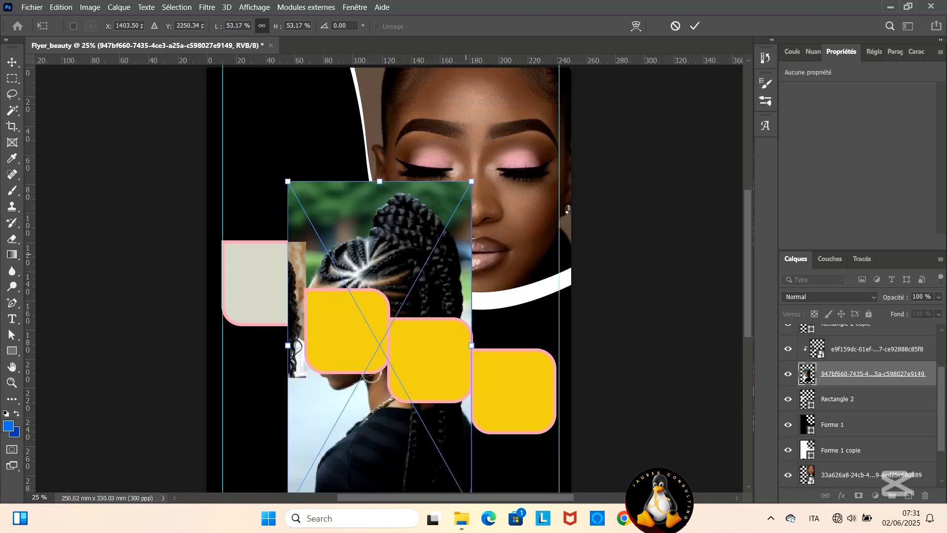
left_click_drag(402, 449, 401, 373)
left_click_drag(472, 433, 423, 305)
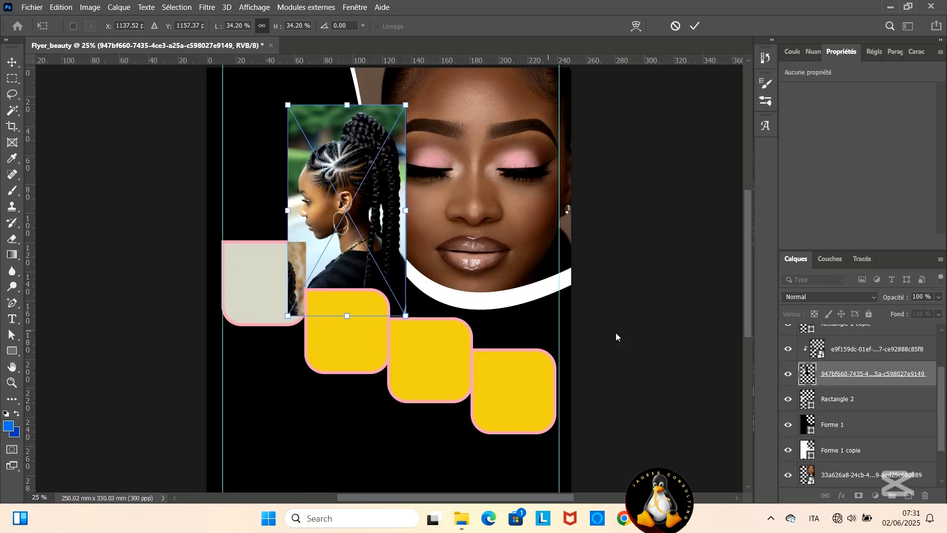
left_click(694, 25)
- Stack the 947bf660 photo directly above Rectangle 2 copie 3 and clip the e9f159dc photo to Rectangle 2 again
left_click(359, 351)
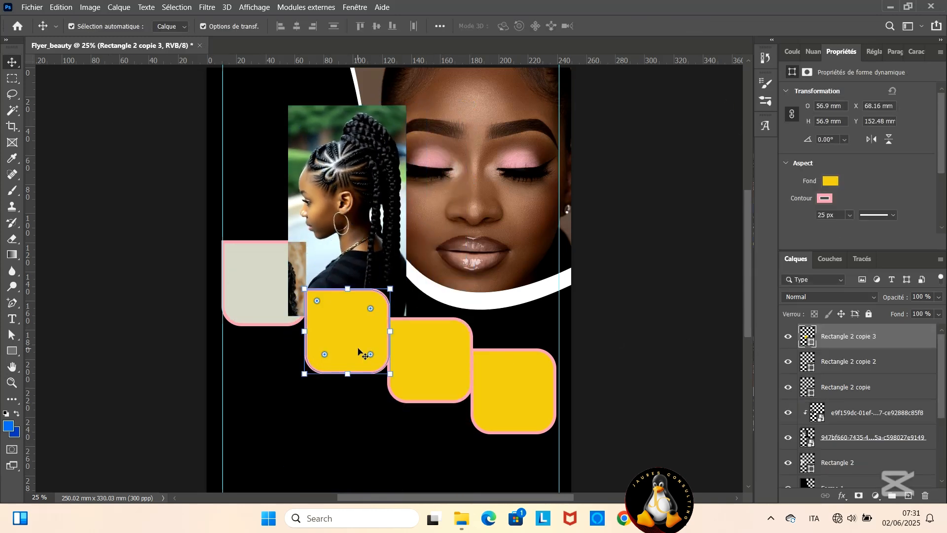
left_click(872, 444)
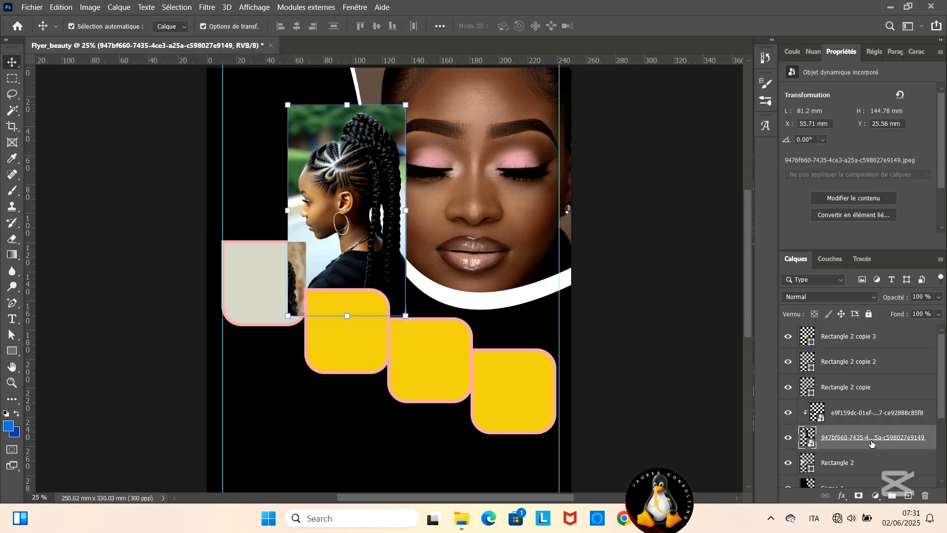
left_click_drag(872, 443, 841, 335)
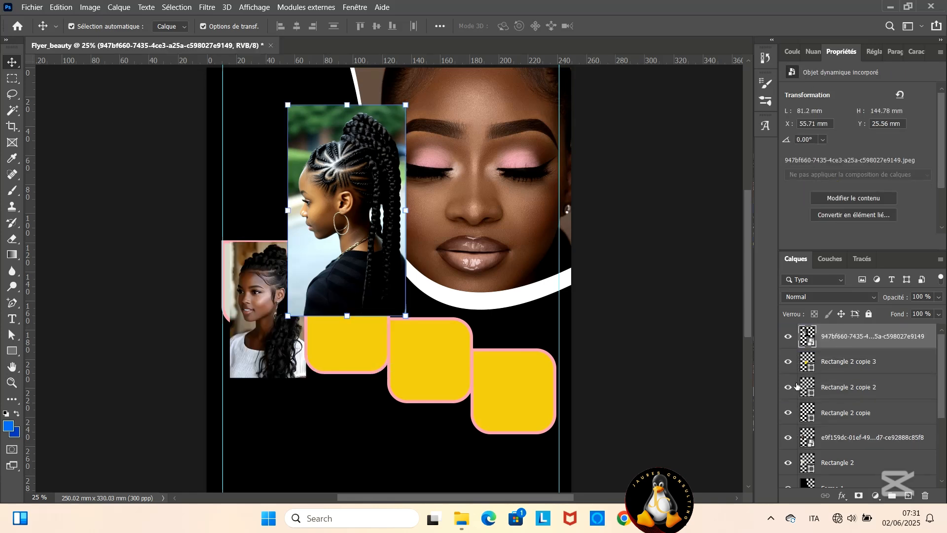
right_click(845, 440)
left_click(715, 280)
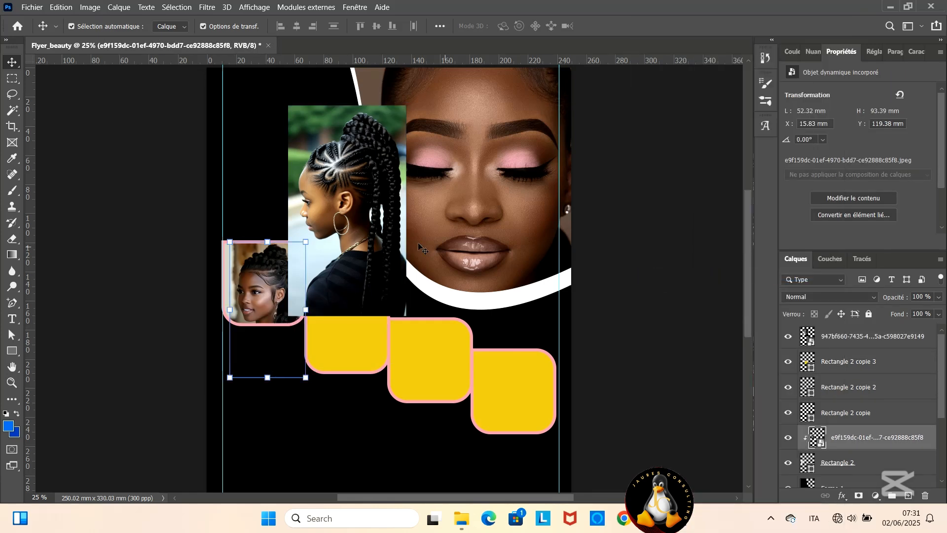
- Scale the 947bf660 photo to about 101 mm high and position it over the second frame
left_click_drag(361, 266, 363, 346)
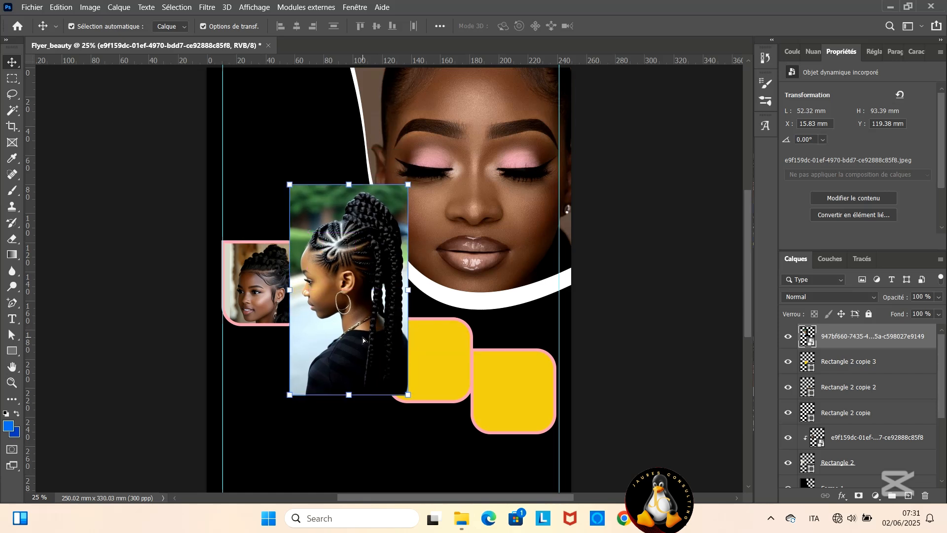
left_click(857, 368)
left_click(838, 339)
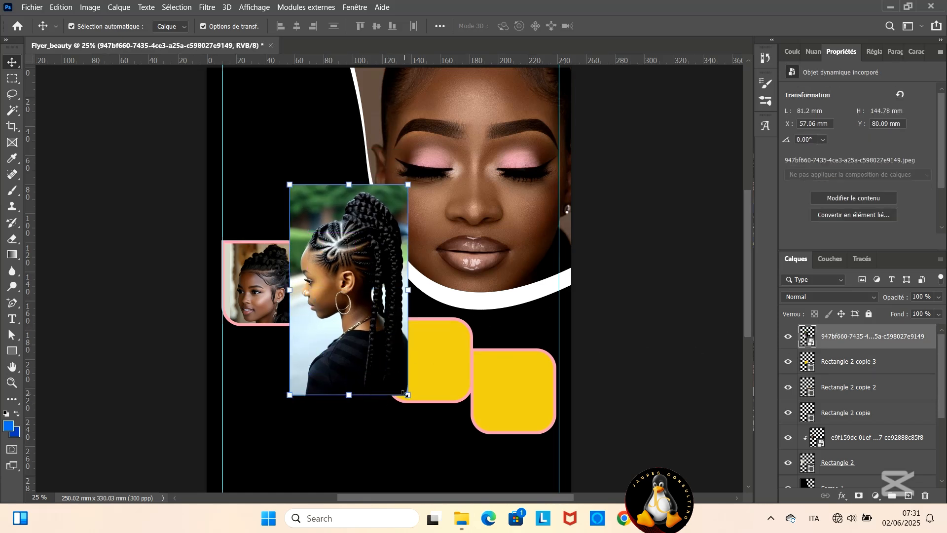
left_click_drag(405, 393, 381, 345)
left_click_drag(324, 271, 336, 330)
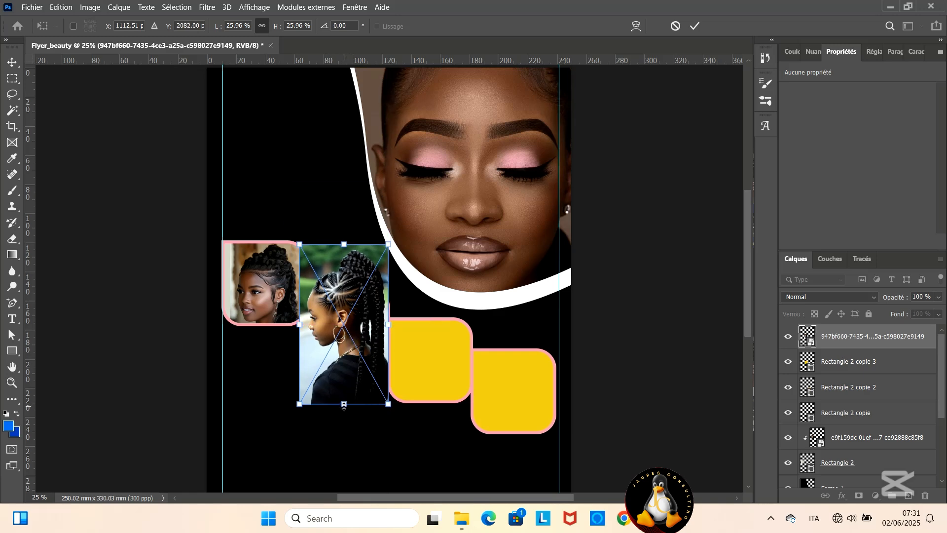
left_click_drag(344, 405, 344, 392)
left_click(695, 25)
- Clip the 947bf660 photo to Rectangle 2 copie 3, scale it to 21.28 % and shift it inside the frame
right_click(841, 335)
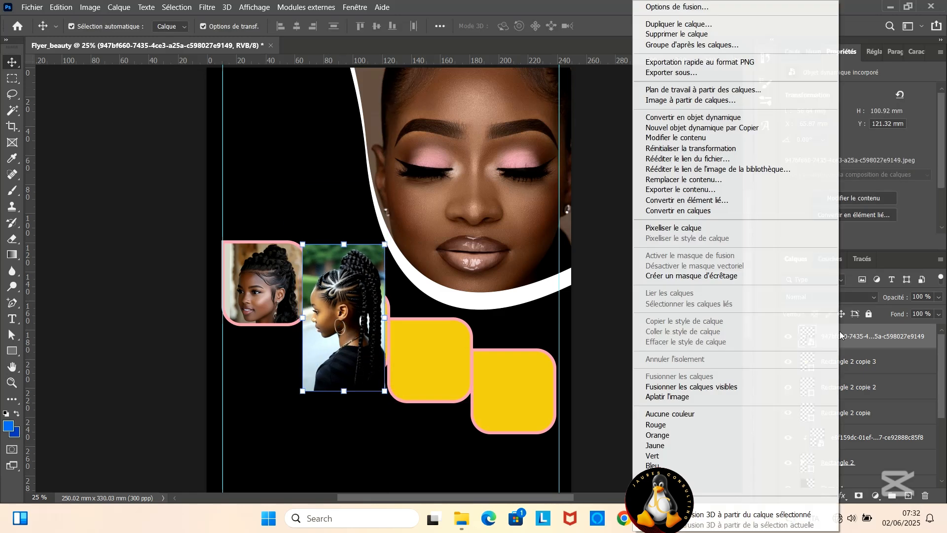
left_click(691, 275)
left_click_drag(344, 335, 345, 367)
left_click_drag(344, 430, 343, 414)
left_click_drag(349, 344, 356, 350)
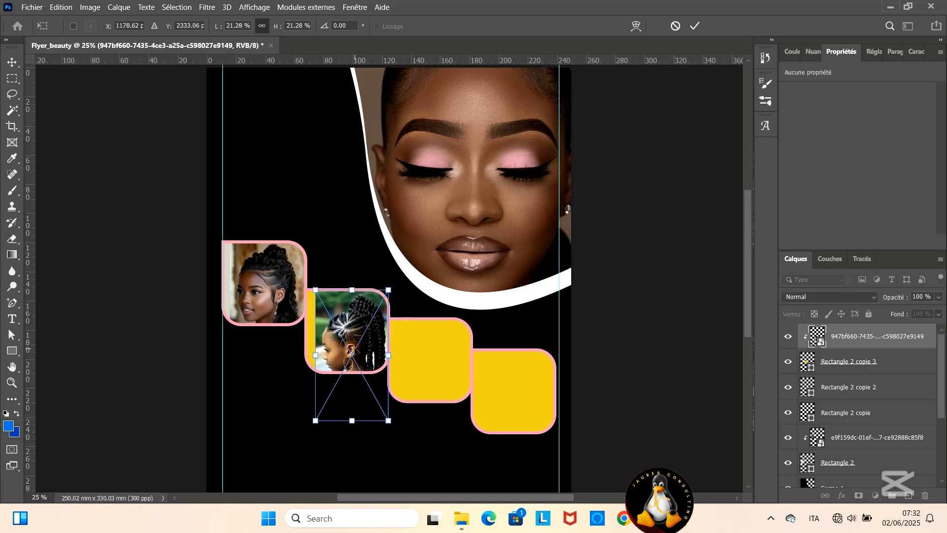
left_click(694, 24)
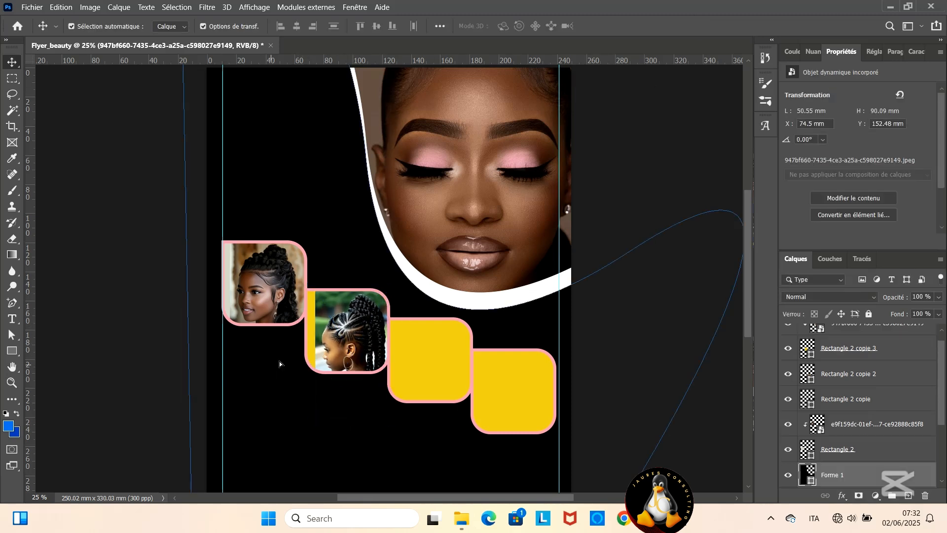
- Change Rectangle 2 copie 3's fill to the green 42723e sampled from the photo's background
left_click(801, 344)
double_click(813, 355)
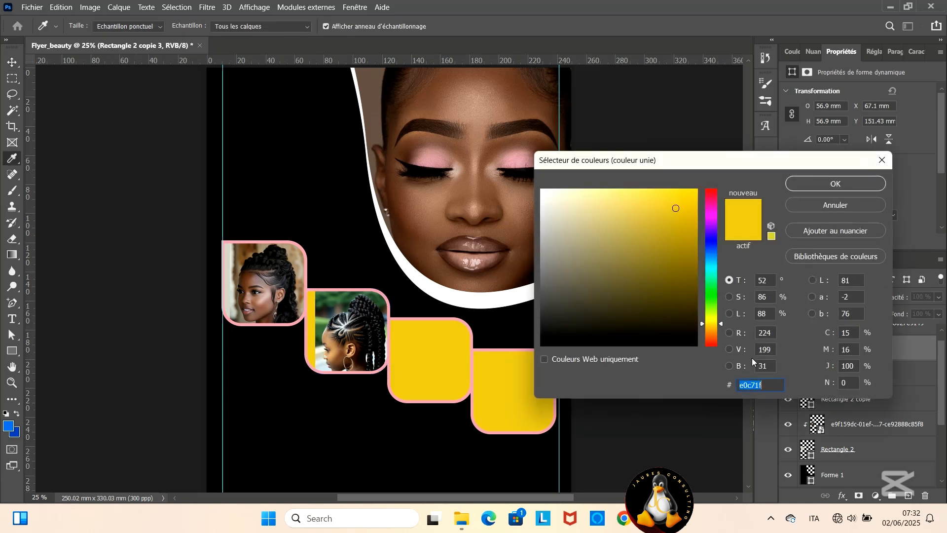
left_click(326, 314)
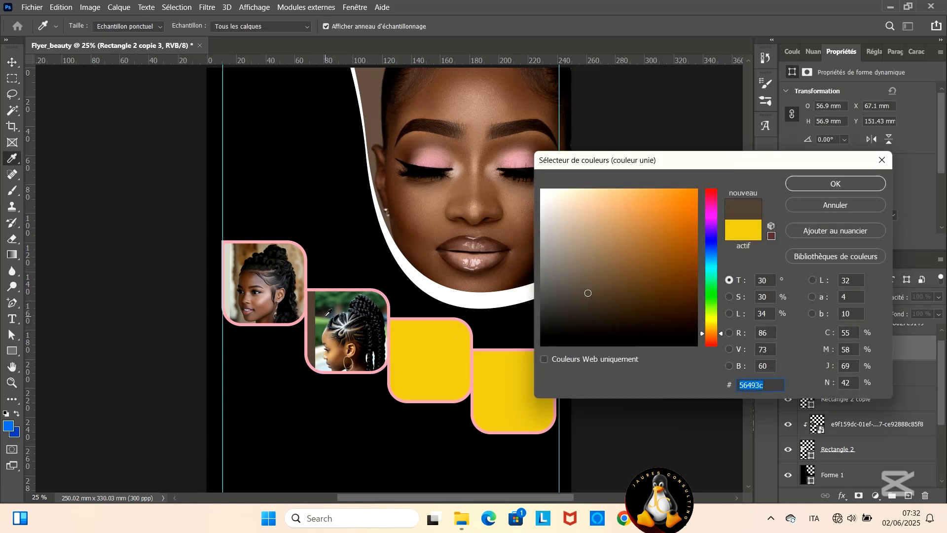
left_click_drag(322, 306, 321, 323)
left_click(322, 325)
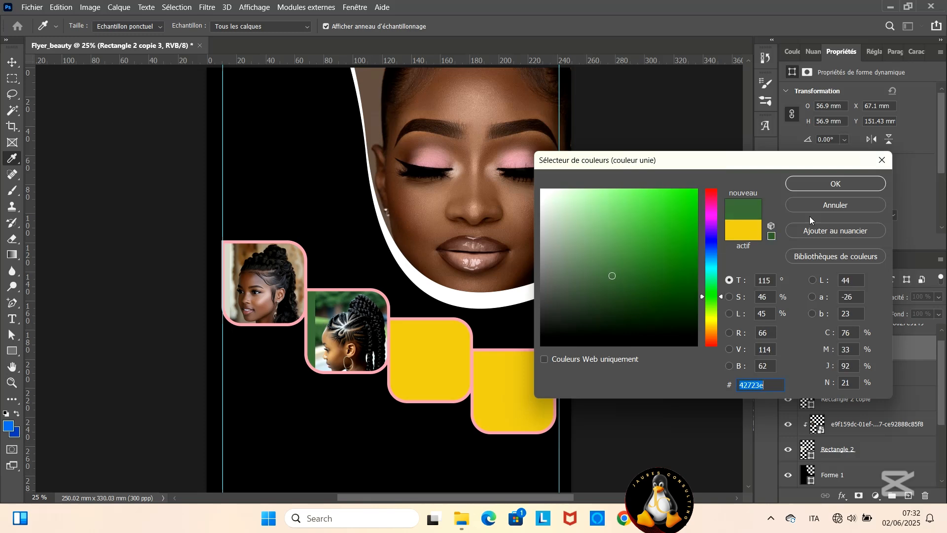
left_click(824, 188)
- Enlarge the 947bf660 photo to 22.93 % and reposition it inside the second frame
scroll(854, 359, "up", 1)
left_click(847, 341)
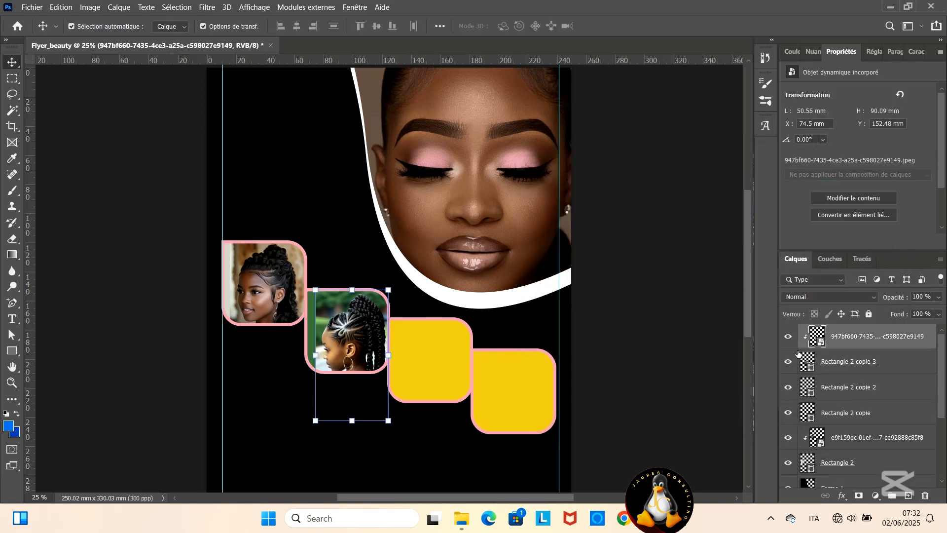
left_click_drag(313, 351, 306, 355)
left_click(694, 26)
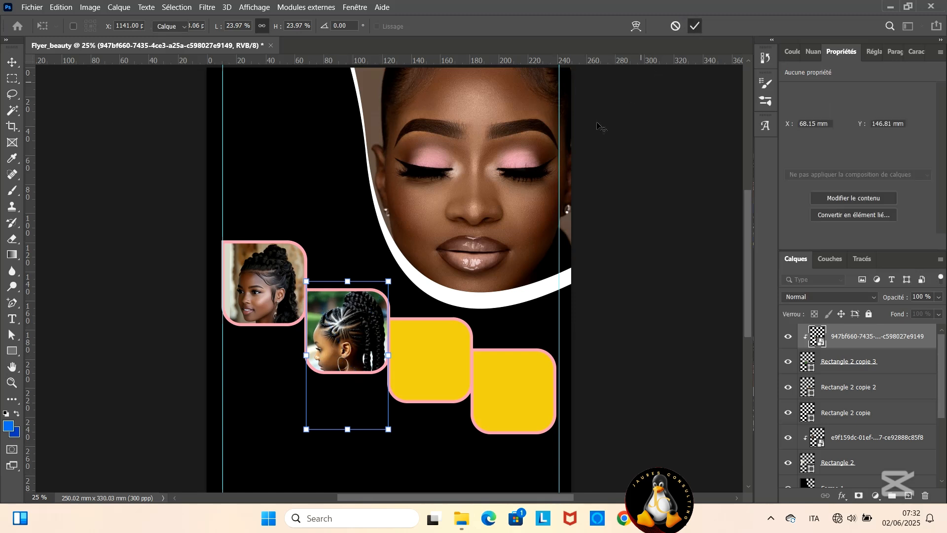
left_click_drag(373, 324, 376, 327)
key("ctrl+t")
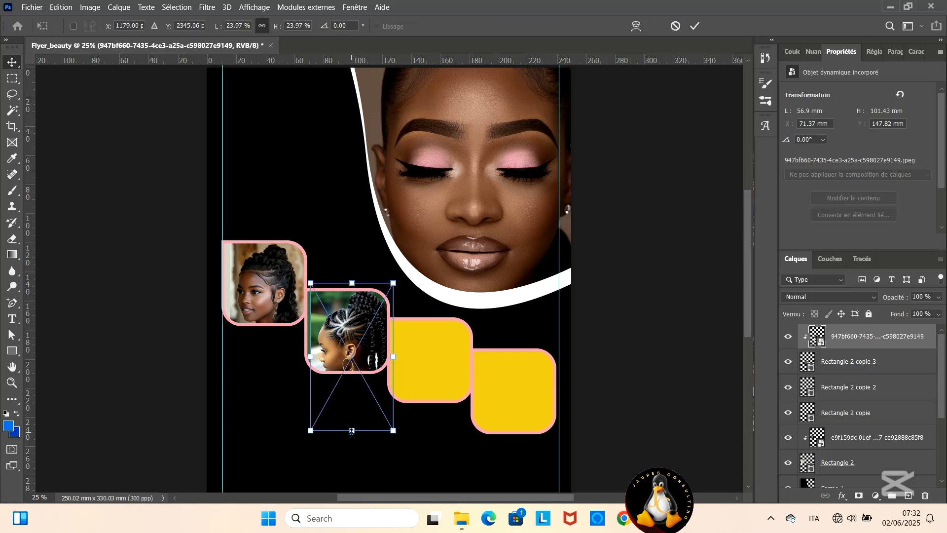
left_click_drag(352, 431, 351, 424)
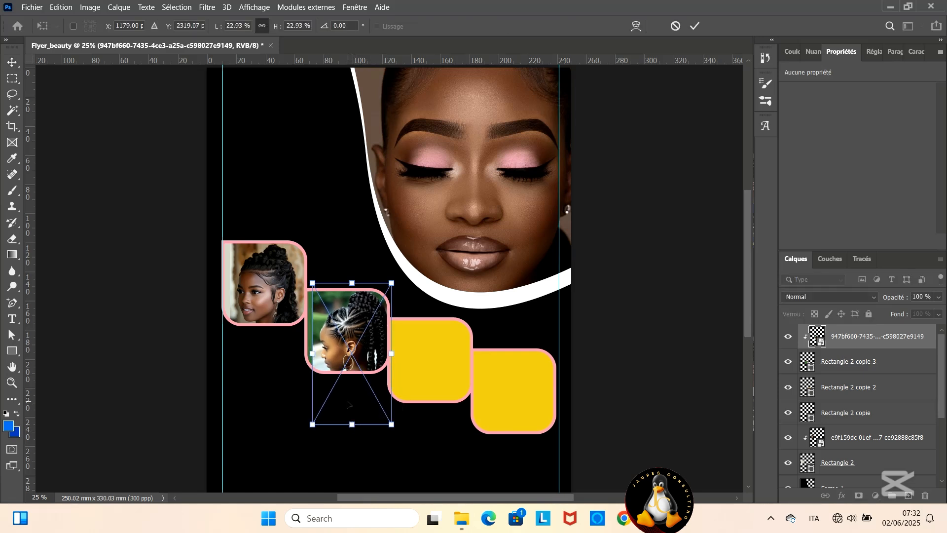
left_click_drag(359, 340, 355, 340)
- Scale the 947bf660 photo down to 22.01 % and shift it against the second frame's right edge, keeping the head inside
key("ctrl+plus")
key("ctrl+plus")
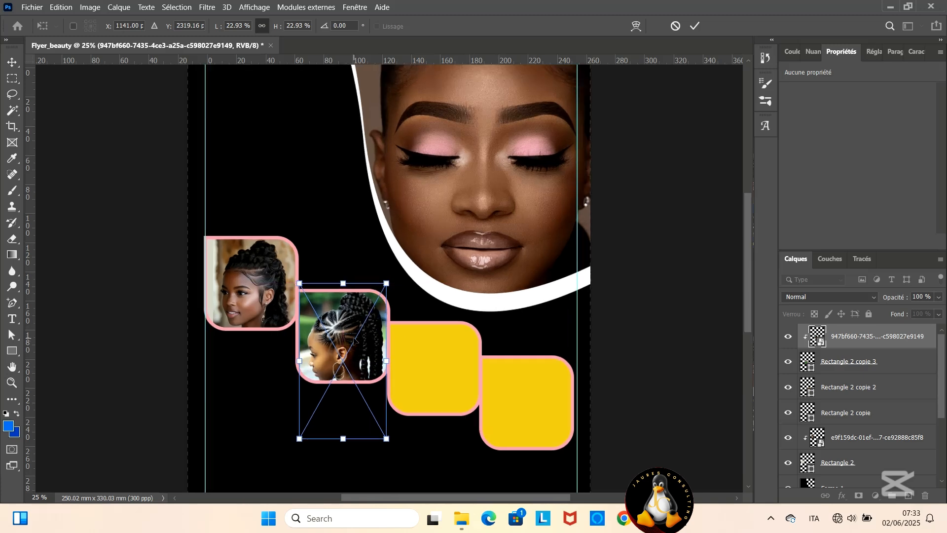
scroll(306, 311, "down", 2)
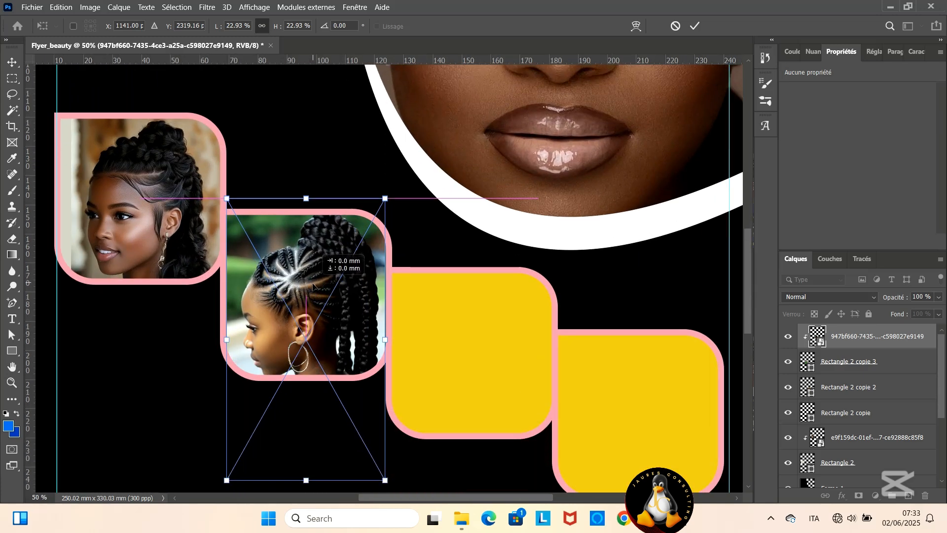
left_click_drag(306, 312, 309, 325)
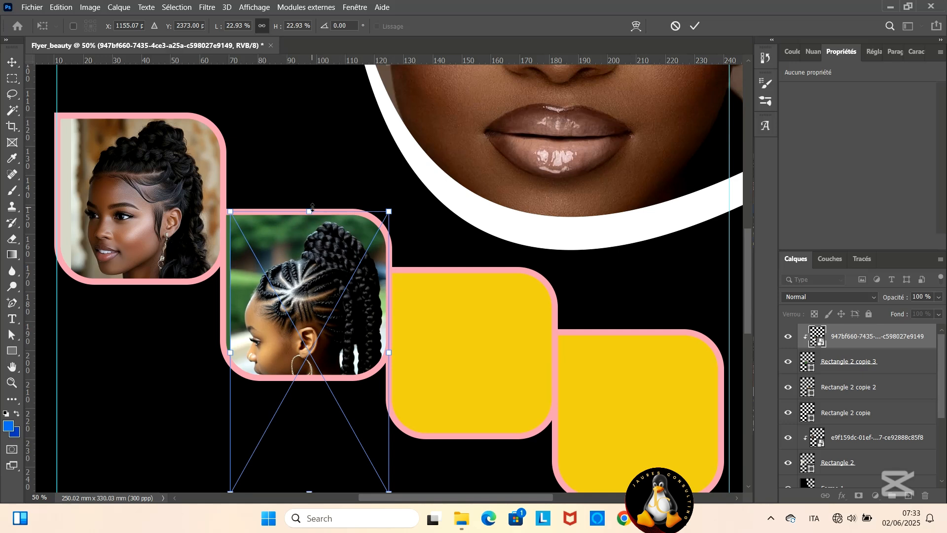
left_click_drag(311, 210, 311, 221)
left_click_drag(300, 258, 304, 239)
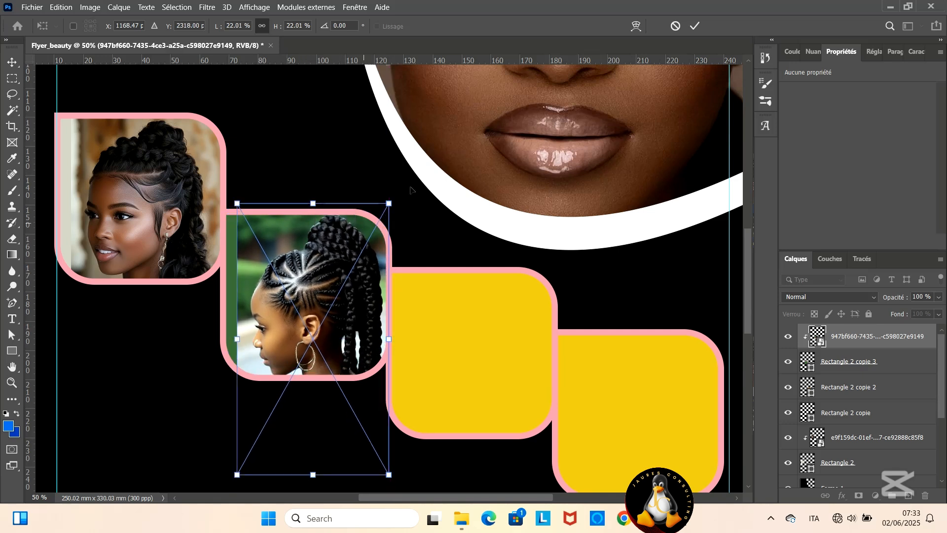
key("Return")
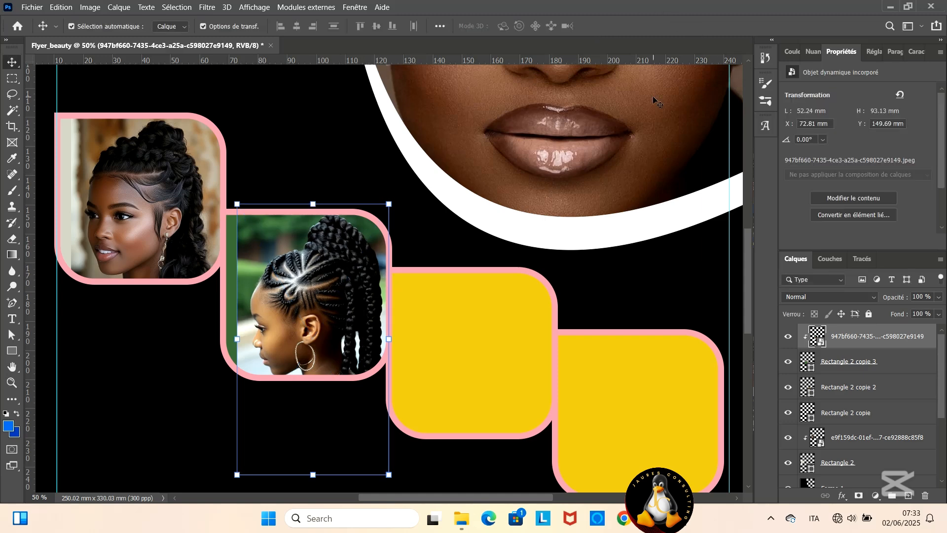
- Place the red-tipped nails photo "If you are doing something special for Valentine's…" from the beauty folder directly above Rectangle 2 copie 2
key("ctrl+minus")
left_click(436, 315)
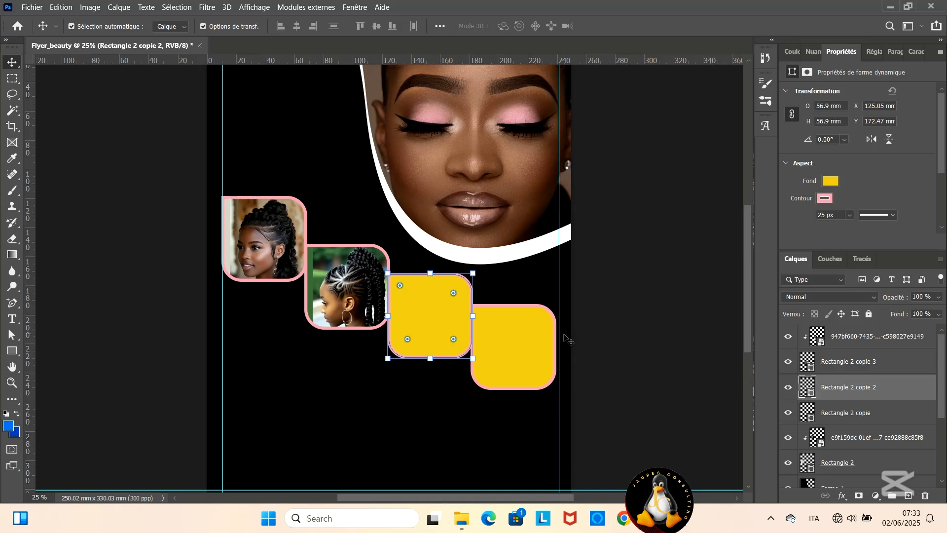
left_click(461, 518)
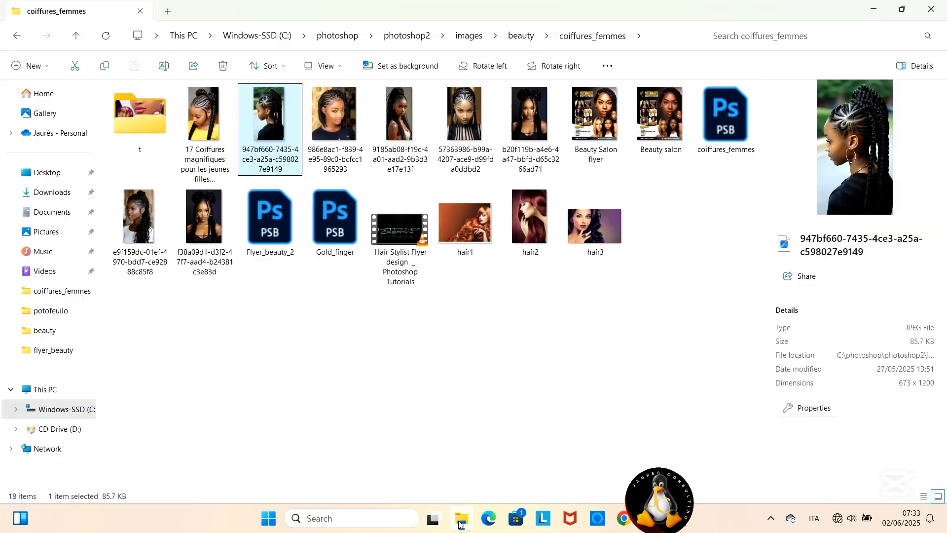
left_click(513, 39)
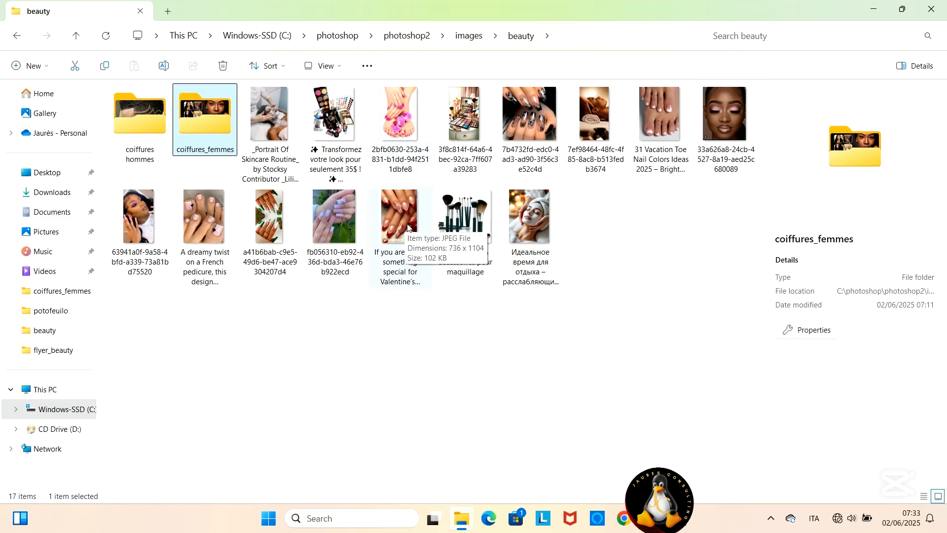
left_click_drag(408, 228, 612, 466)
left_click_drag(447, 340, 447, 340)
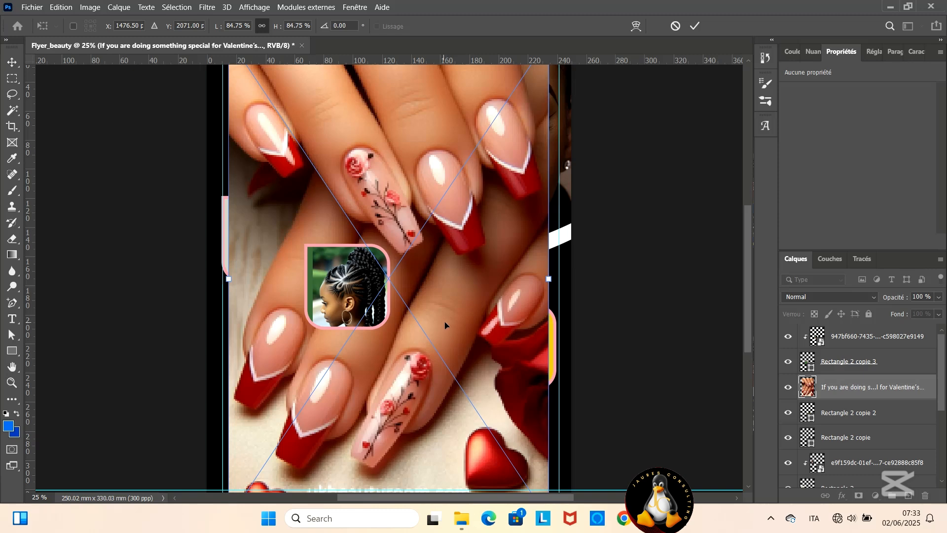
- Scale the nails photo to 19.48 % and position it over the third frame
scroll(418, 345, "down", 2)
left_click_drag(549, 478, 444, 265)
scroll(351, 237, "up", 6)
left_click_drag(318, 219, 425, 353)
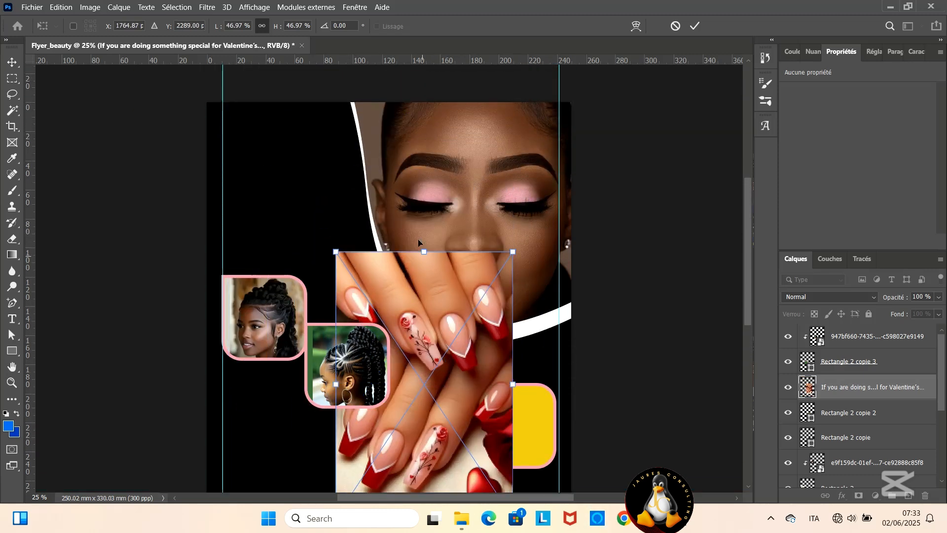
left_click_drag(424, 252, 424, 366)
left_click_drag(423, 430, 430, 386)
left_click_drag(431, 469, 433, 432)
left_click_drag(427, 373, 423, 396)
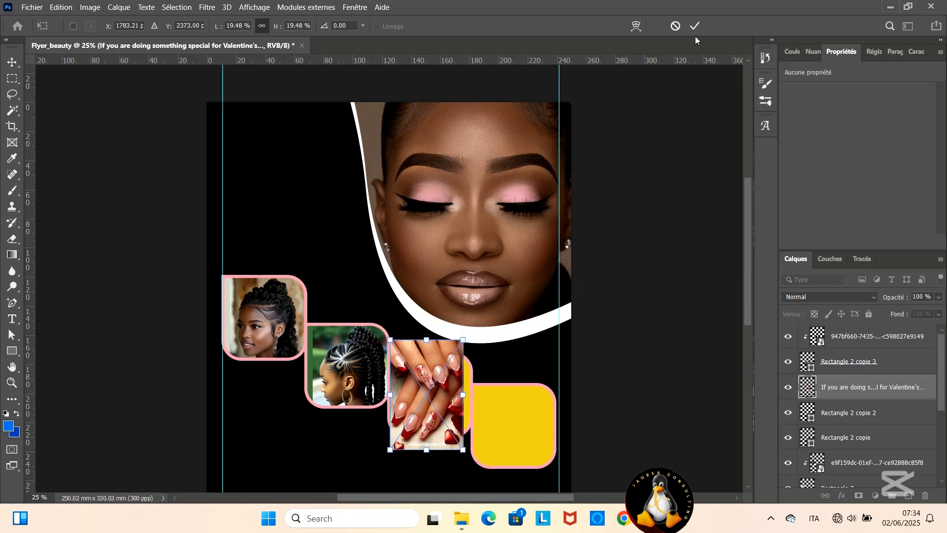
left_click(694, 26)
- Clip the nails photo to Rectangle 2 copie 2
left_click(848, 413)
left_click(848, 392)
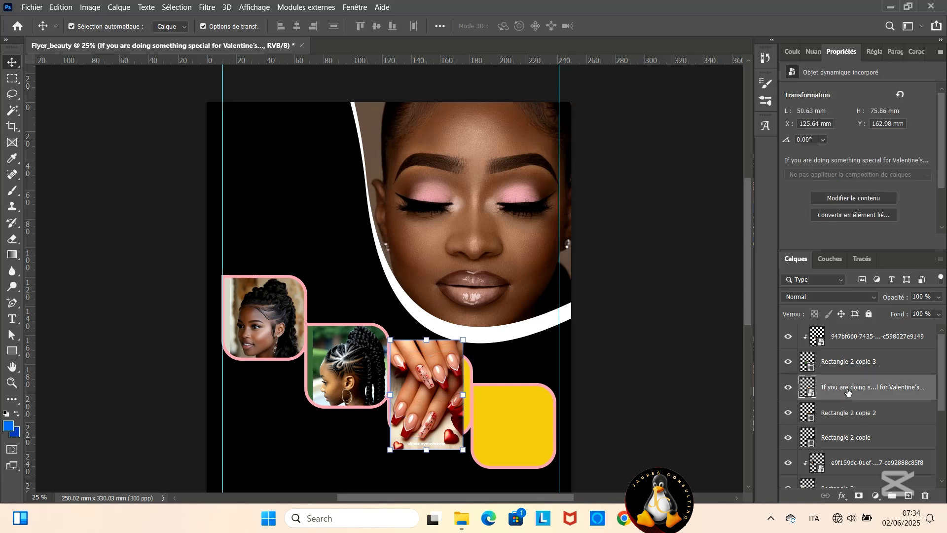
right_click(848, 392)
left_click(715, 277)
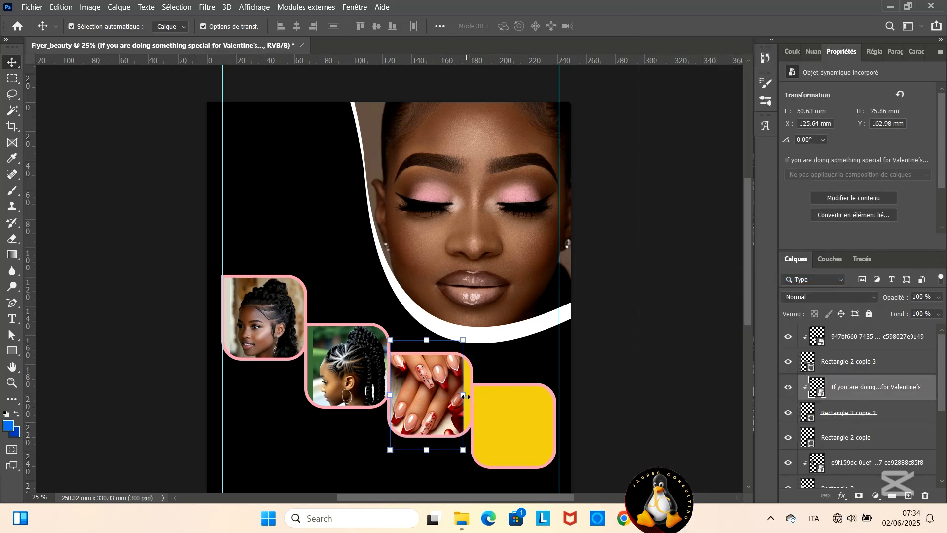
- Scale the clipped nails photo to 18.89 % and align it with the third frame's right edge
left_click_drag(465, 396, 431, 405)
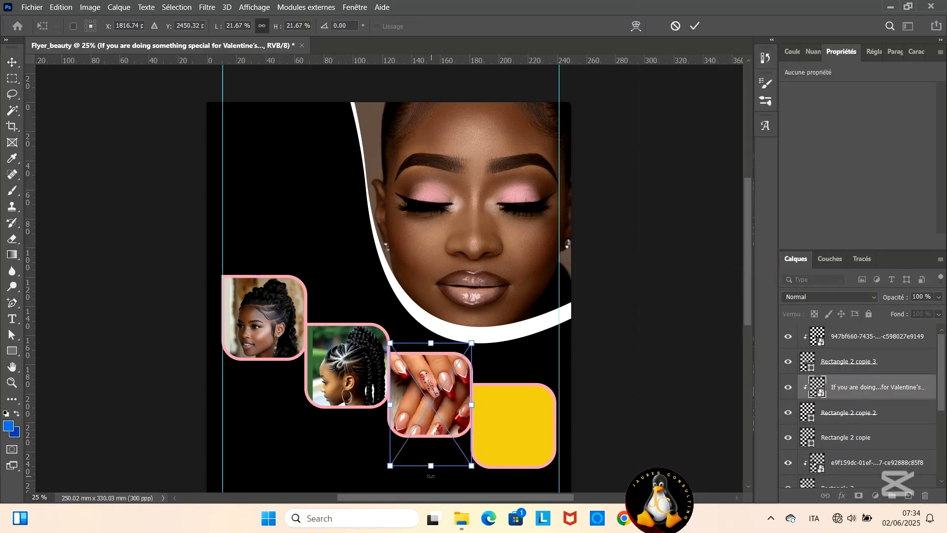
left_click_drag(431, 466, 430, 449)
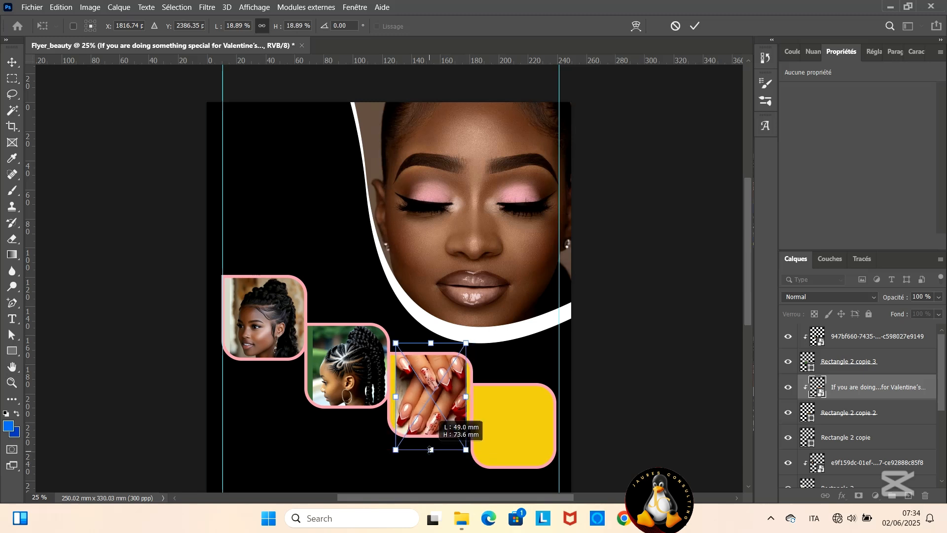
left_click_drag(427, 412, 426, 403)
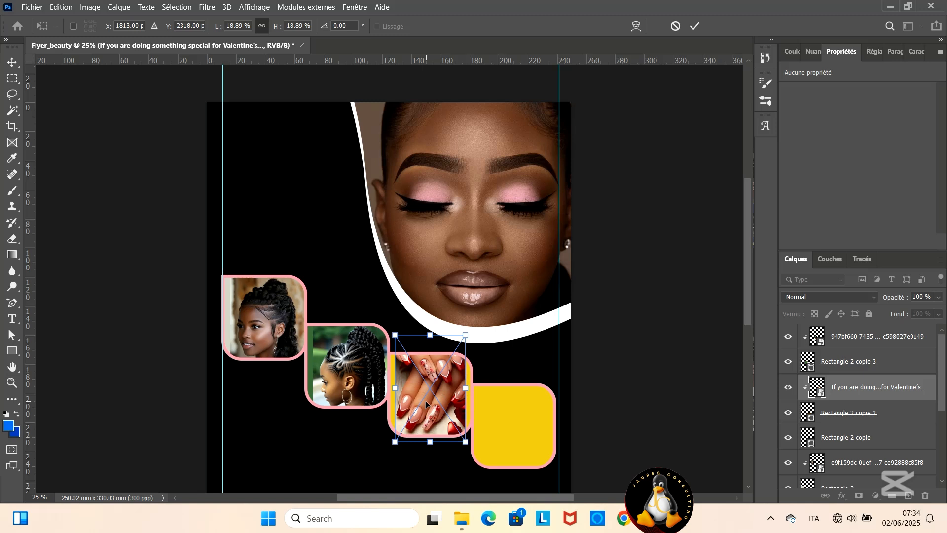
key("XF86MonBrightnessUp")
left_click_drag(441, 404, 444, 406)
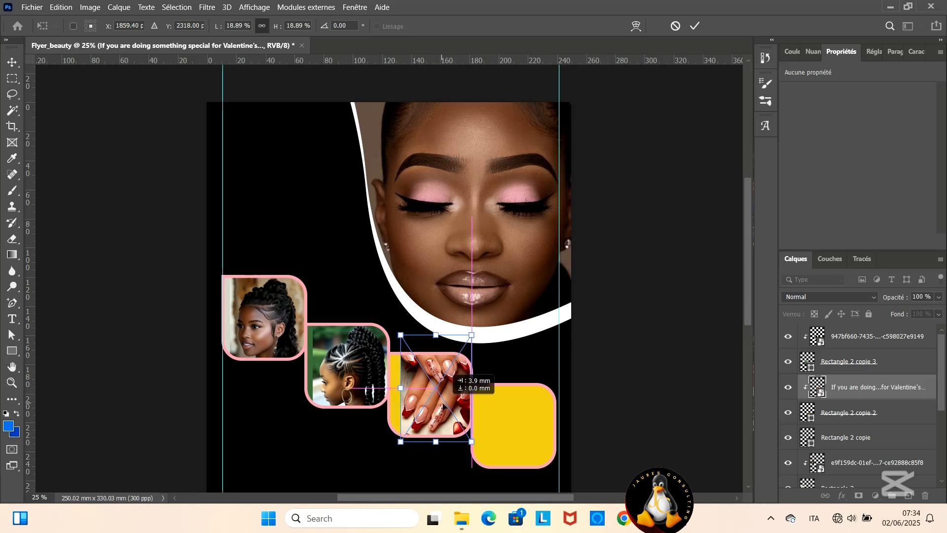
left_click(695, 26)
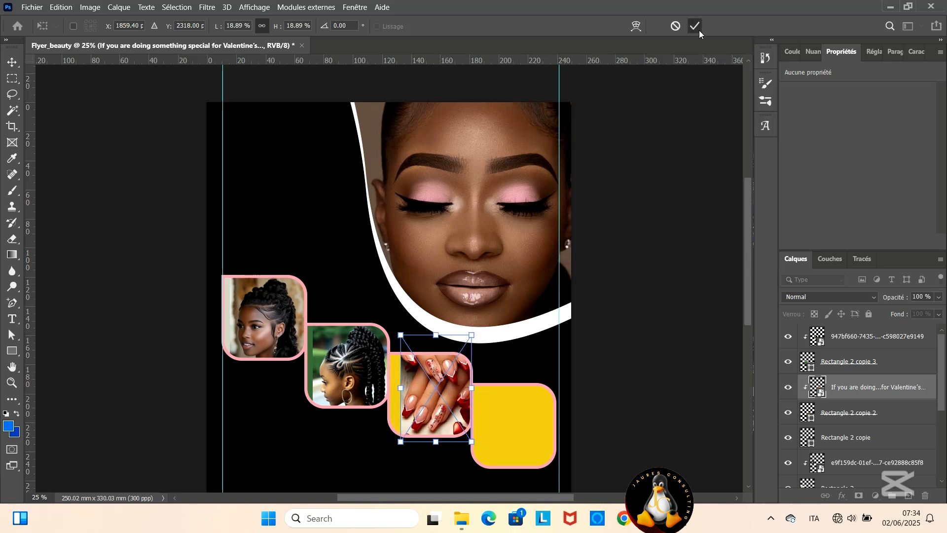
- Change Rectangle 2 copie 2's fill to the beige c0b0a0 sampled from the nails photo's background
left_click(380, 305)
left_click(394, 395)
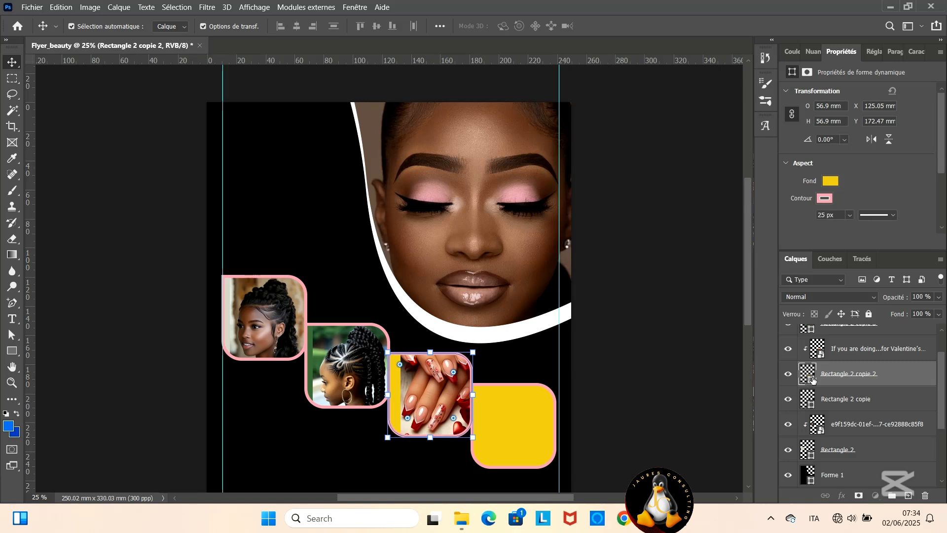
double_click(809, 379)
left_click(405, 392)
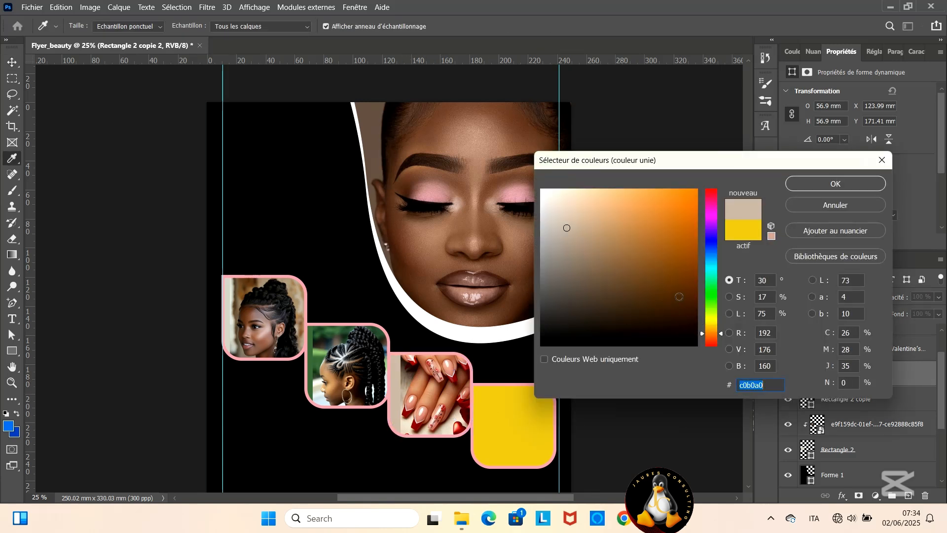
left_click(837, 184)
- Place the "_Portrait Of Skincare Routine_" photo from the beauty folder into the flyer
scroll(616, 420, "down", 3)
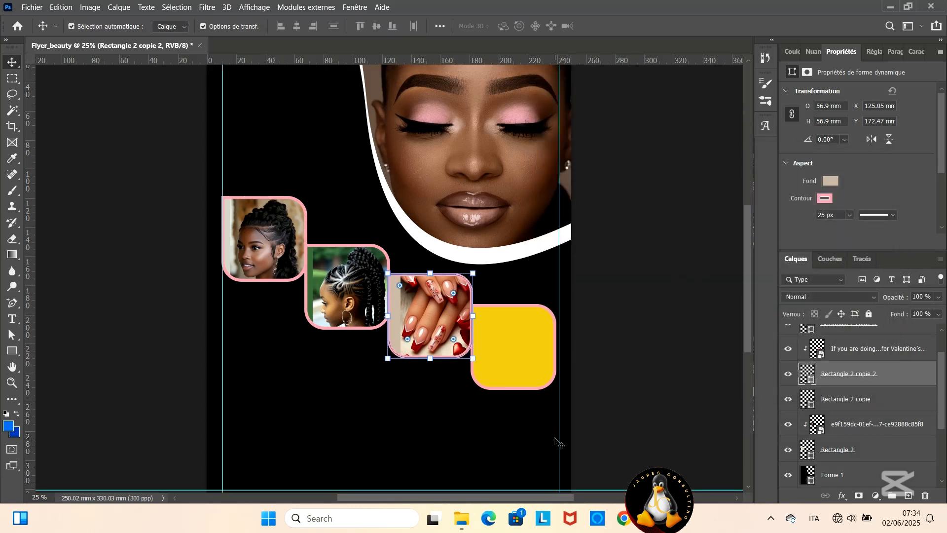
left_click(461, 518)
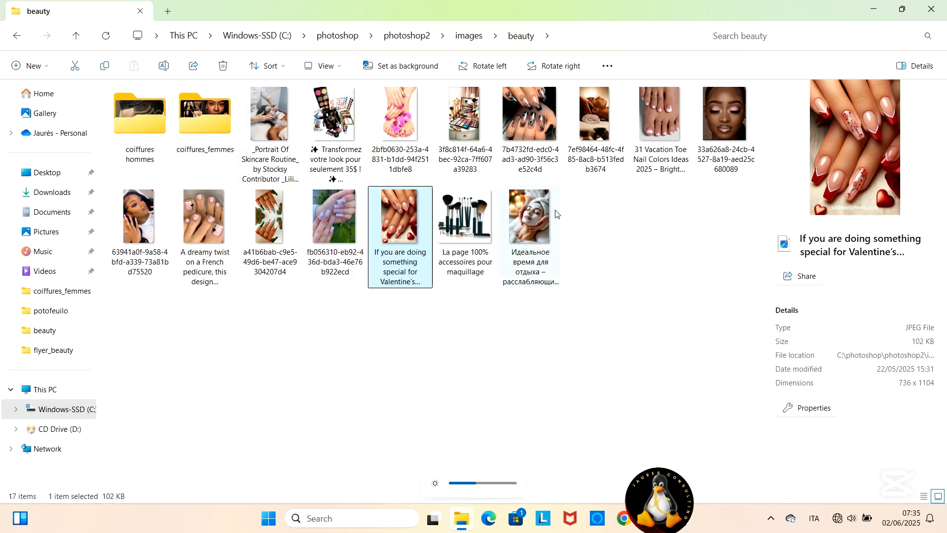
left_click_drag(270, 115, 525, 422)
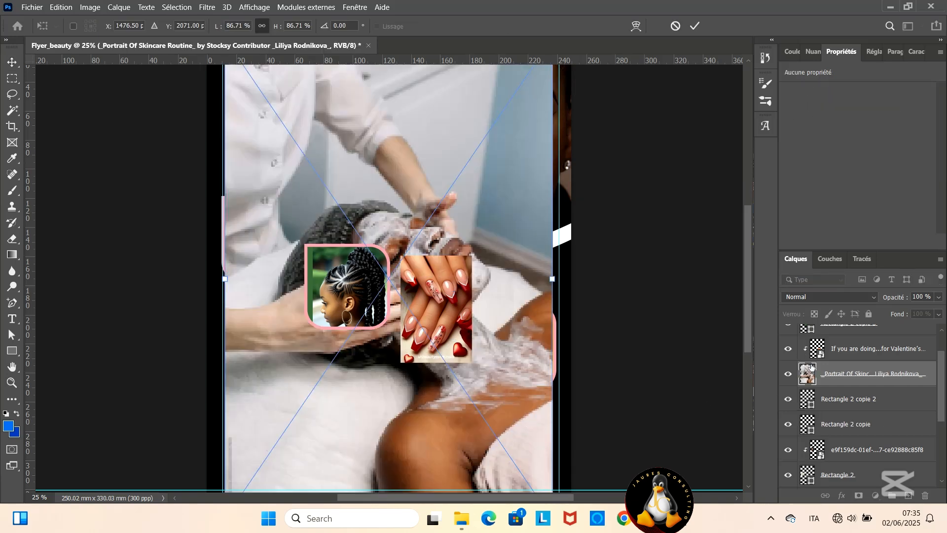
- Stack the skincare photo directly above Rectangle 2 copie and clip the nails photo to Rectangle 2 copie 2 again
left_click_drag(848, 377, 862, 414)
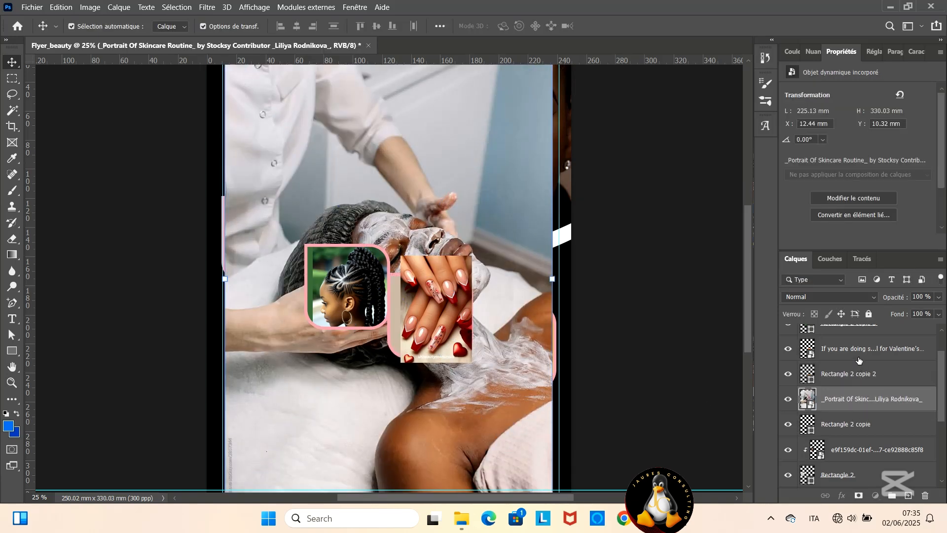
right_click(859, 354)
left_click(742, 276)
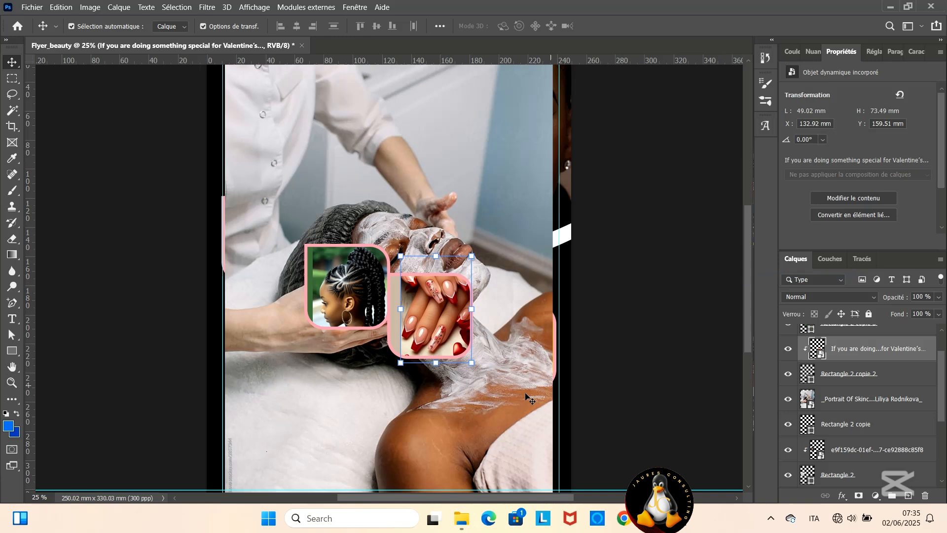
- Scale the skincare photo to about 62 × 91 mm and position it over the fourth frame
left_click(464, 448)
left_click_drag(464, 448, 461, 355)
left_click_drag(550, 435, 398, 213)
left_click_drag(314, 147, 514, 371)
left_click_drag(600, 434, 515, 307)
left_click_drag(475, 262, 520, 359)
key("Return")
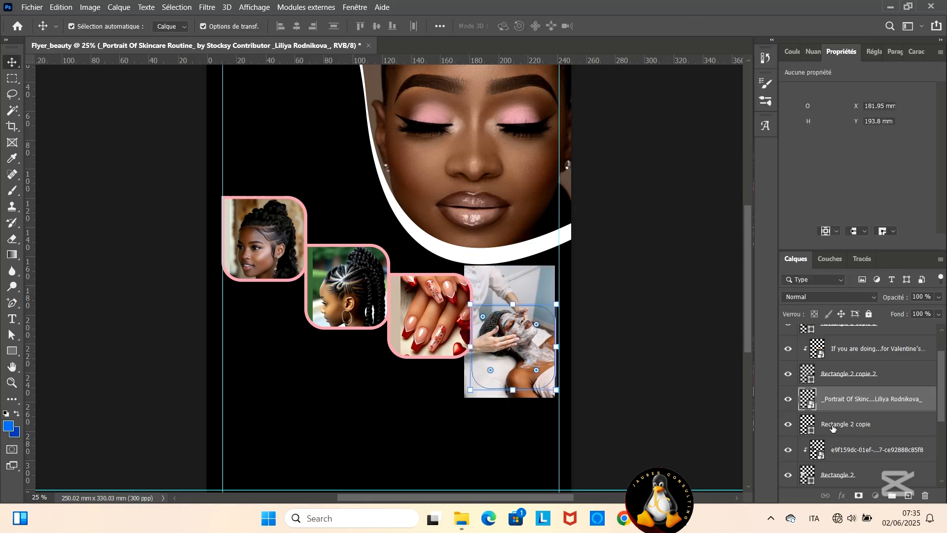
- Clip the skincare photo to Rectangle 2 copie and shift it down about 5 mm inside the fourth frame
left_click(833, 428)
right_click(850, 405)
left_click(726, 279)
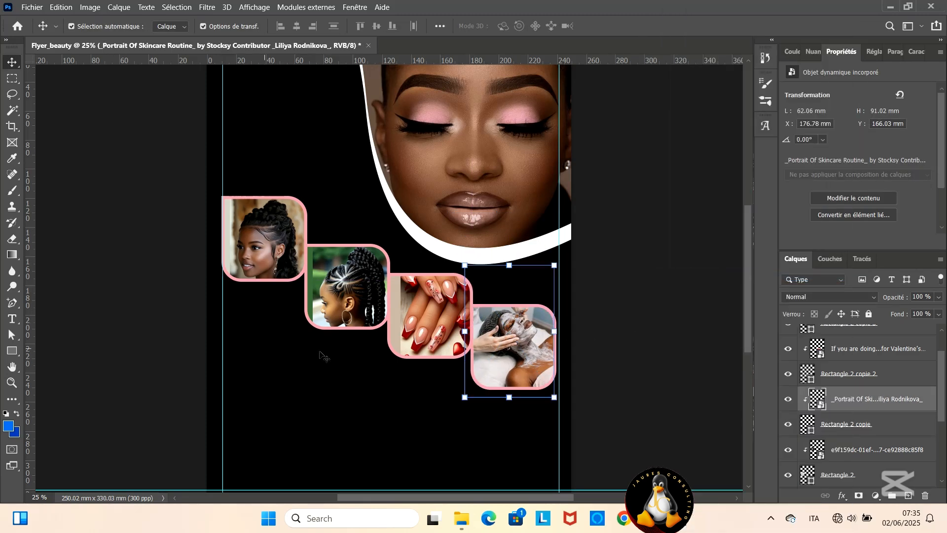
left_click_drag(523, 354, 524, 362)
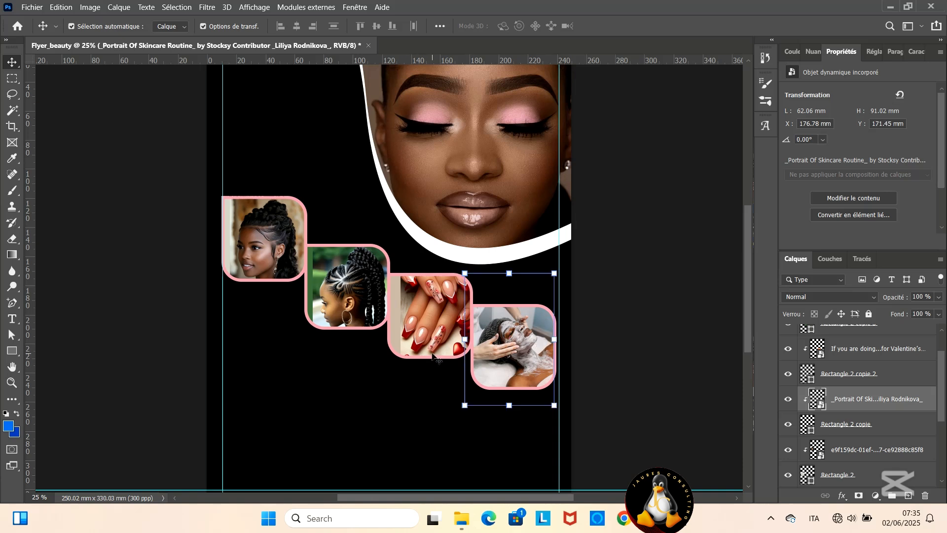
- Rasterize the nails photo layer and softly erase its hard left edge with the Eraser to blend it into the third frame
left_click(298, 393)
left_click(419, 344)
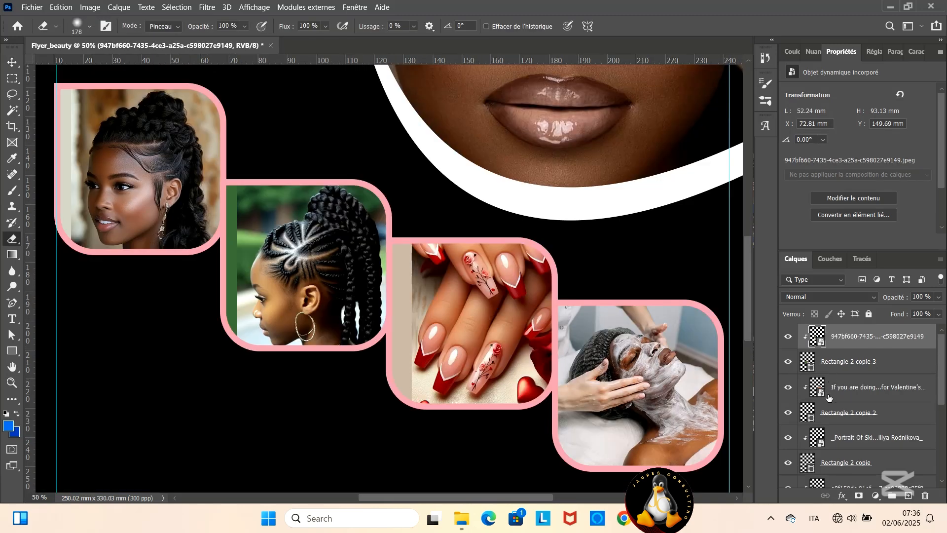
key("v")
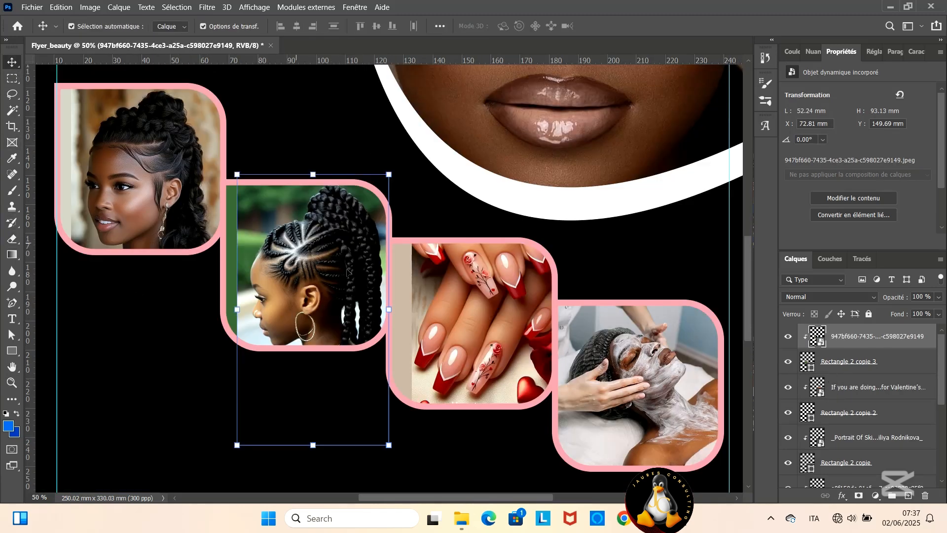
left_click(799, 386)
right_click(799, 386)
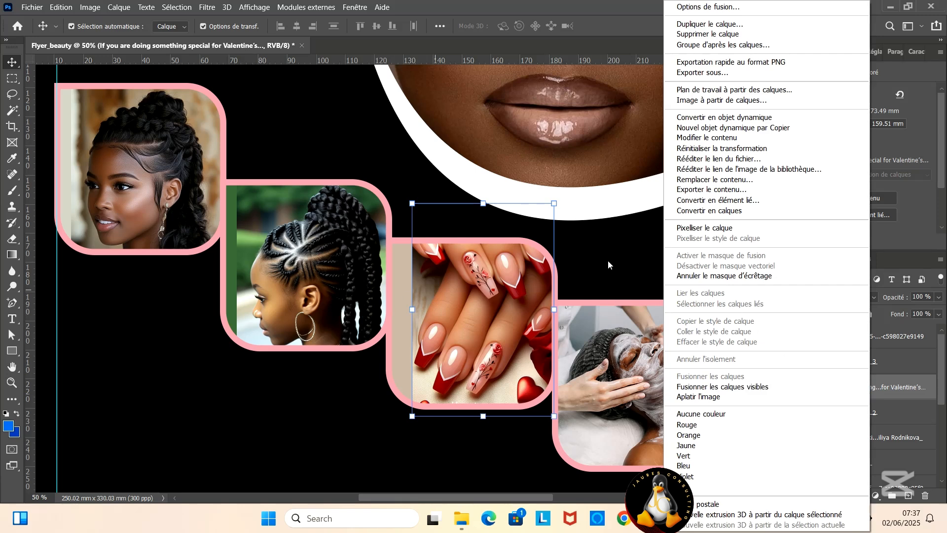
left_click(749, 227)
left_click(12, 239)
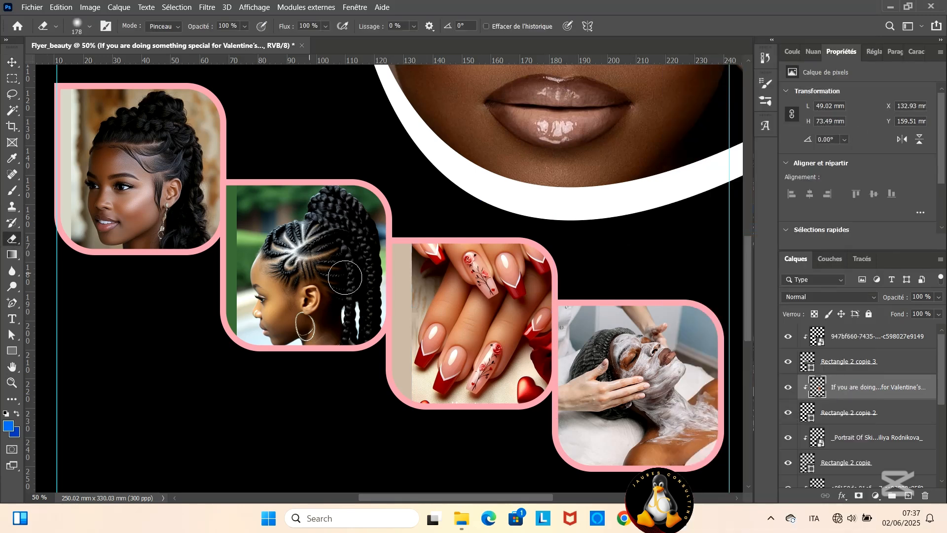
mouse_move(408, 272)
left_mouse_down()
mouse_move(408, 391)
mouse_move(408, 285)
left_mouse_up()
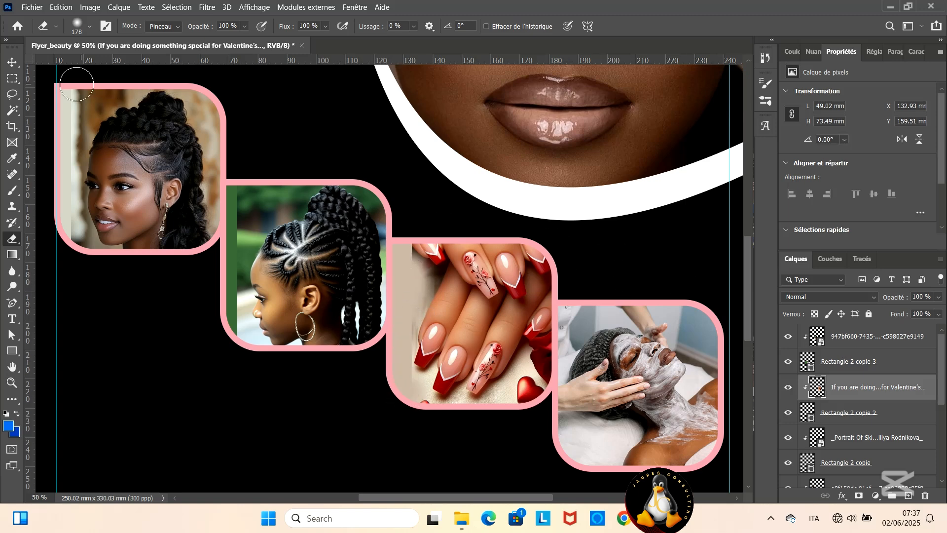
left_click(13, 63)
key("ctrl+minus")
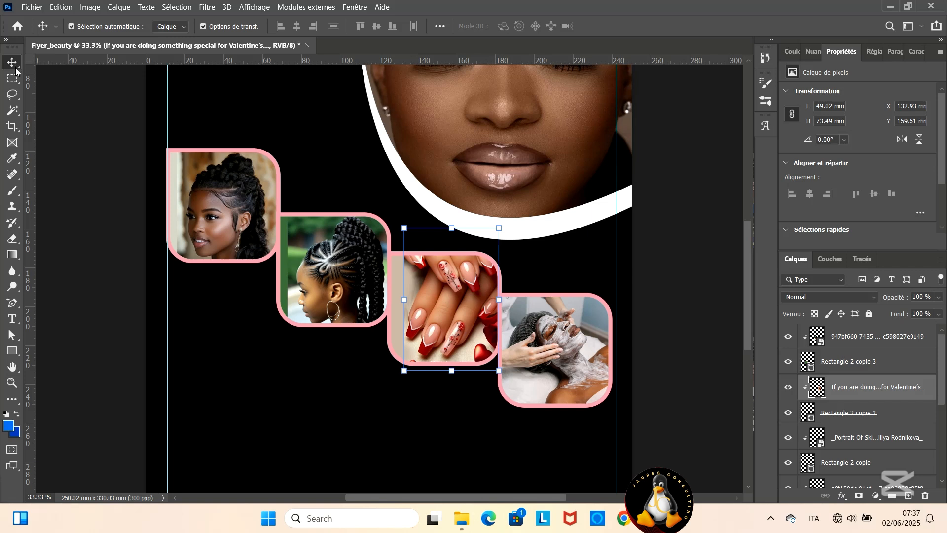
- Add the two-line white text "NAME" and "Beauty Salon" in 21.12 pt Carattere on the black area beside the portrait
scroll(95, 211, "down", 1)
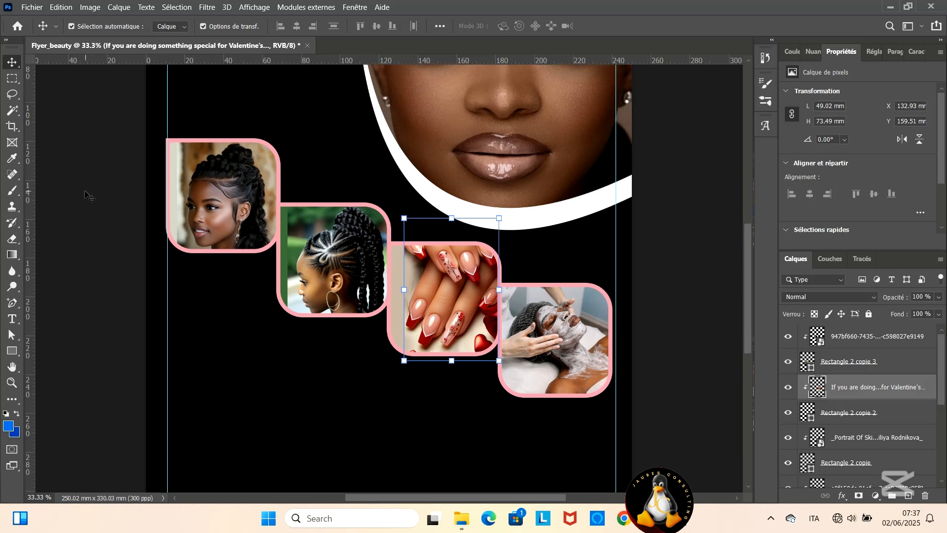
scroll(89, 195, "down", 3)
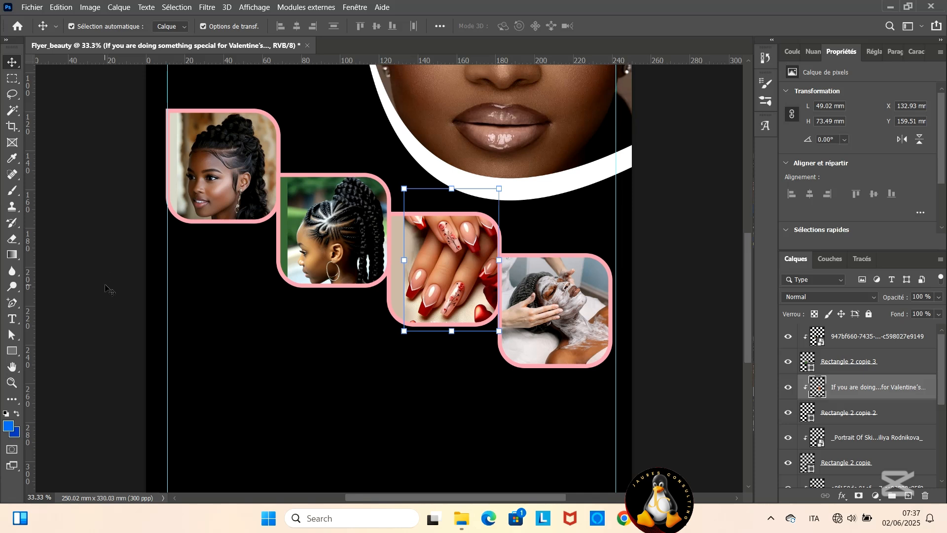
scroll(108, 289, "up", 8)
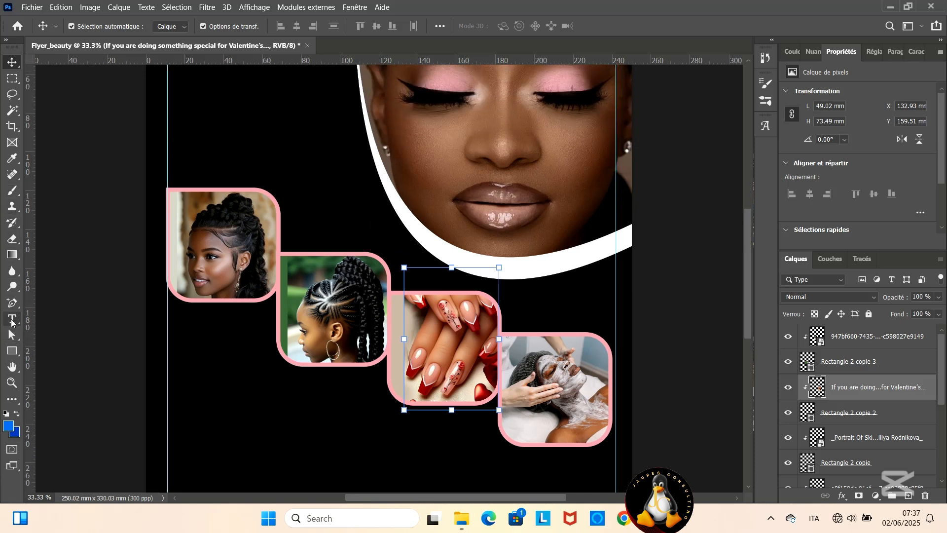
left_click(12, 319)
scroll(211, 190, "up", 12)
left_click(210, 170)
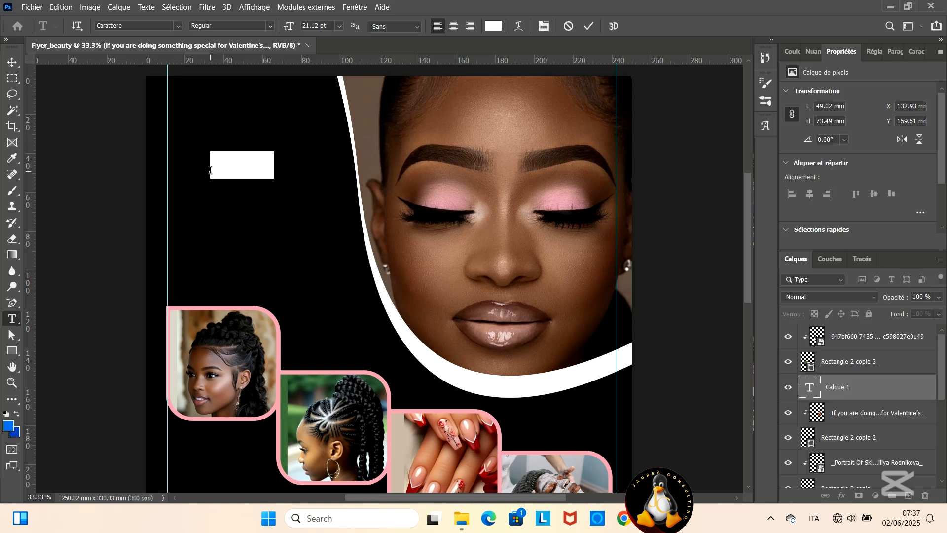
type("NAME ")
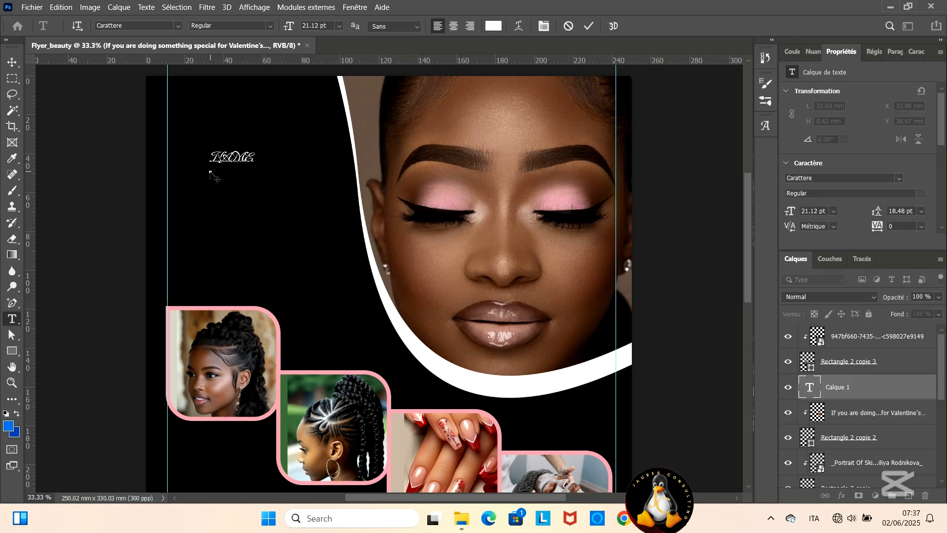
type("Beauty Salon")
left_click(589, 25)
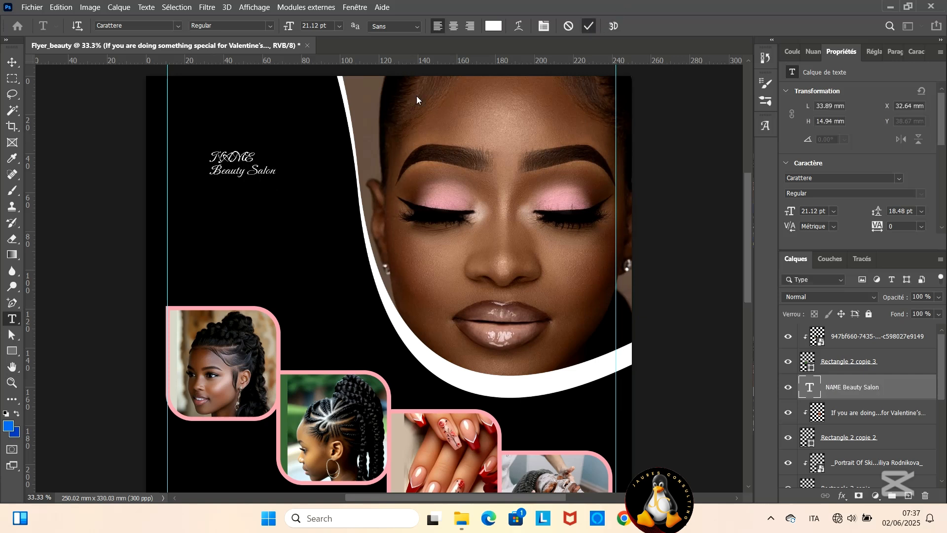
- Try Arial on the NAME line of the heading and set its font to Century Schoolbook
key("v")
double_click(261, 156)
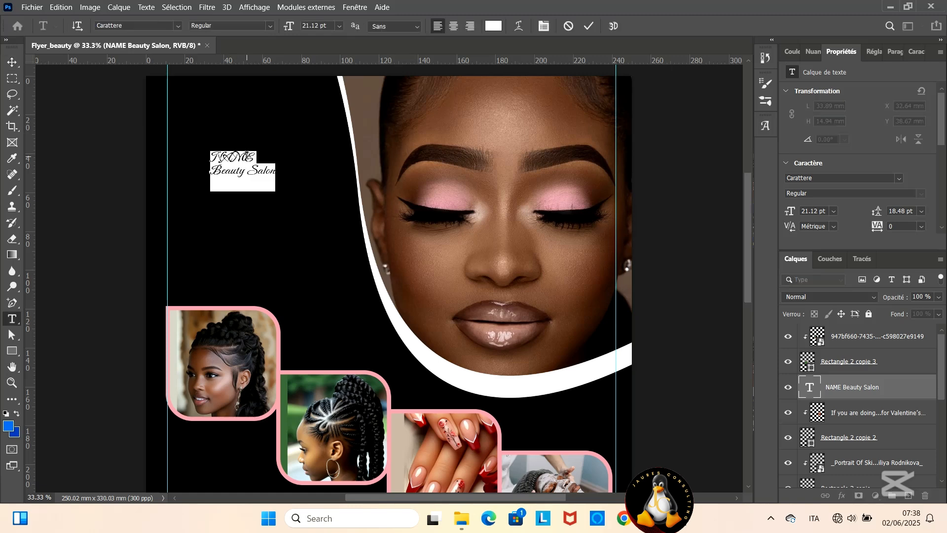
left_click(261, 156)
key("shift+Left")
key("shift+Left")
key("shift+Left")
key("shift+Left")
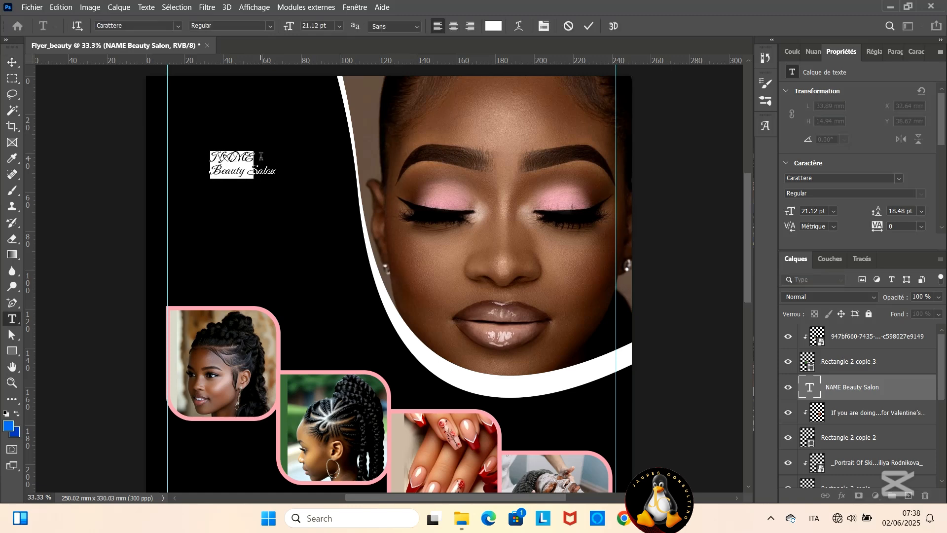
left_click(177, 25)
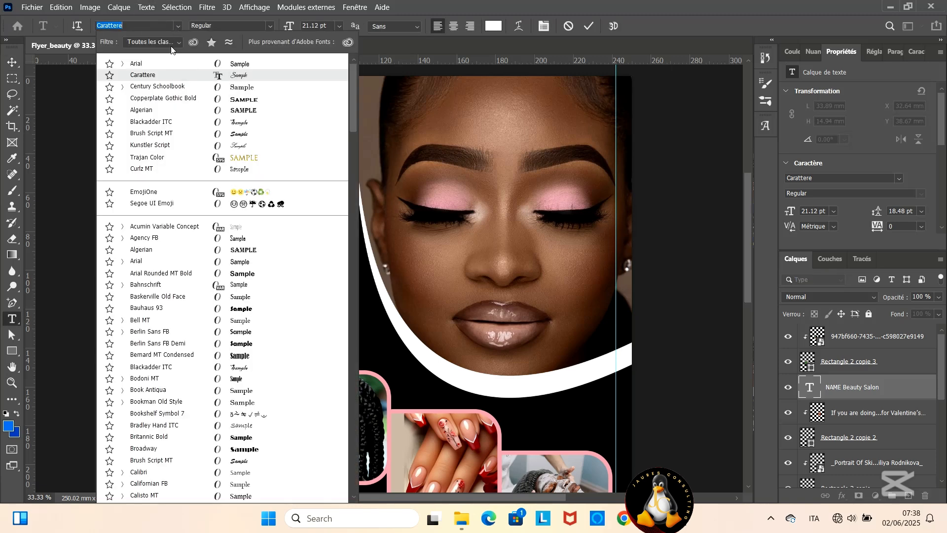
left_click(158, 65)
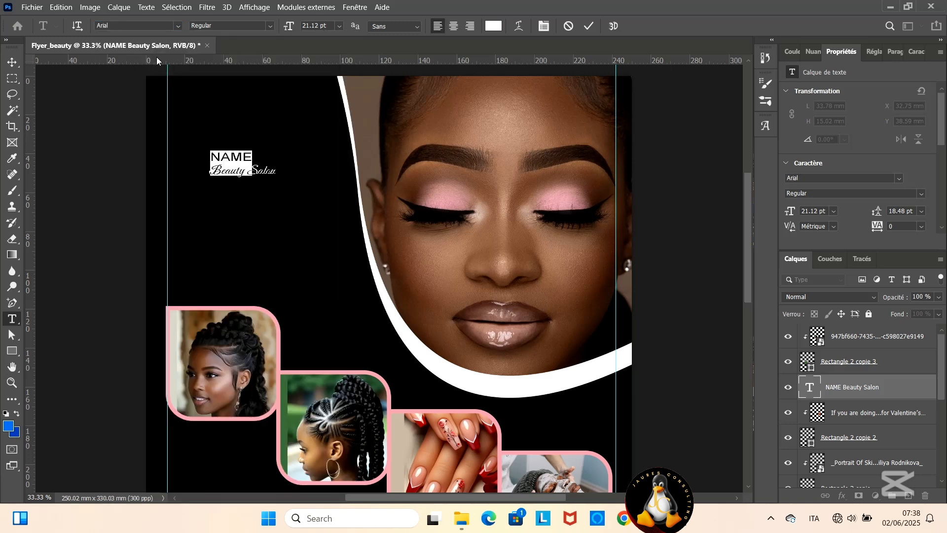
left_click(178, 26)
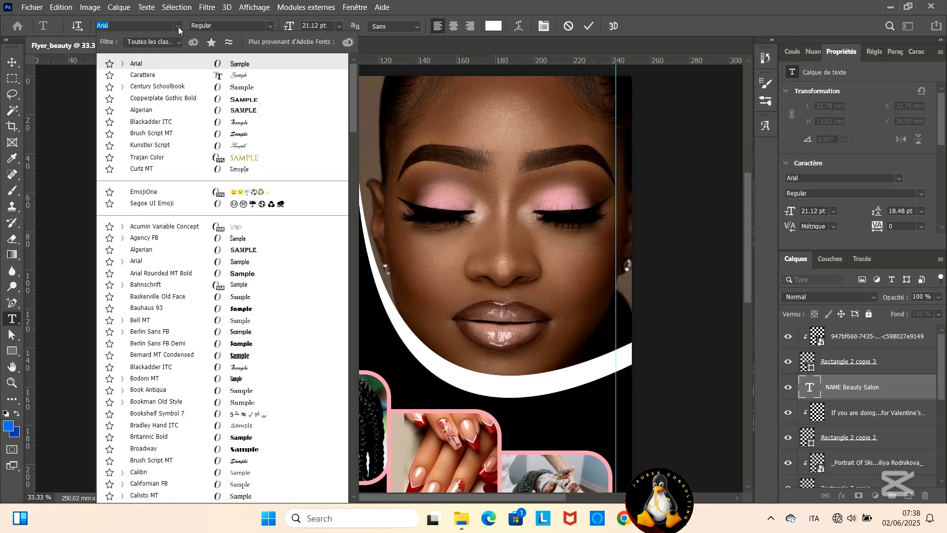
left_click(154, 87)
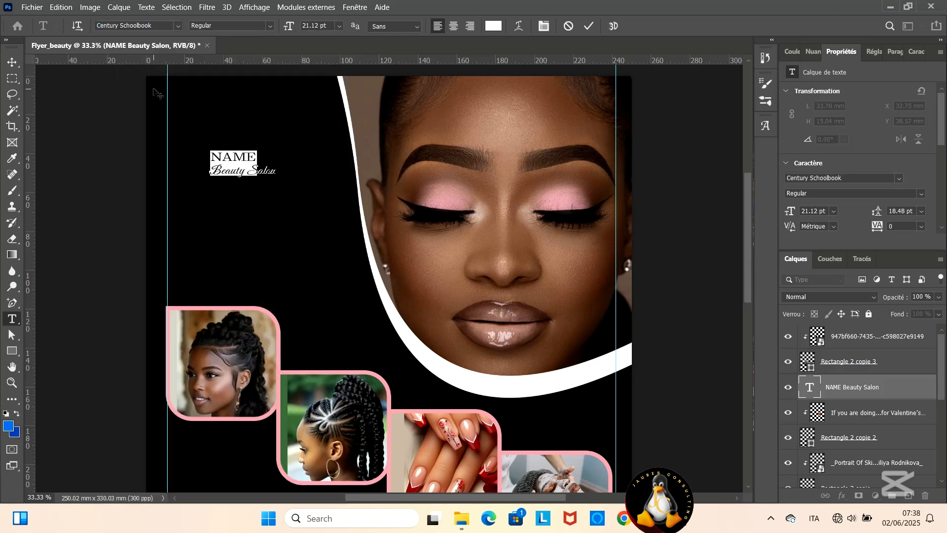
- Try Copperplate Gothic Bold on the NAME line and restore Century Schoolbook
left_click(178, 26)
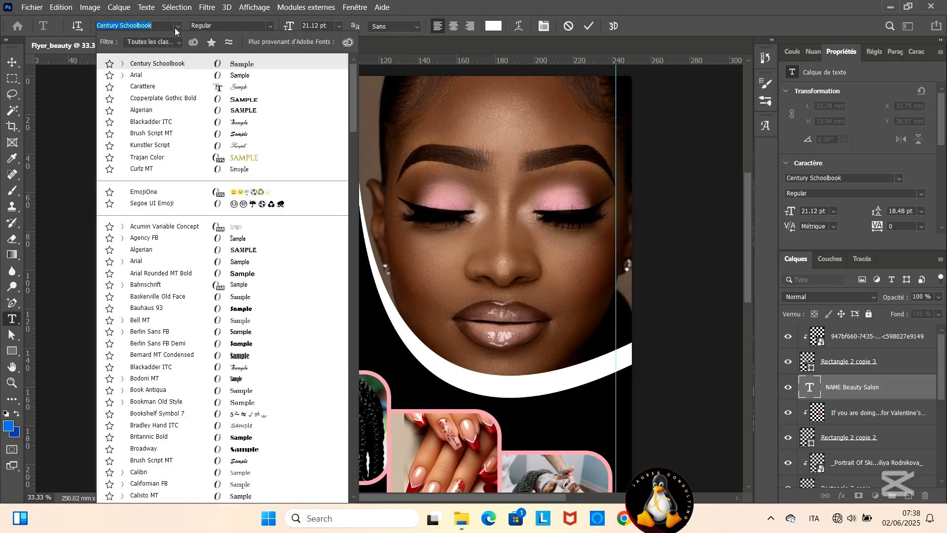
left_click(148, 102)
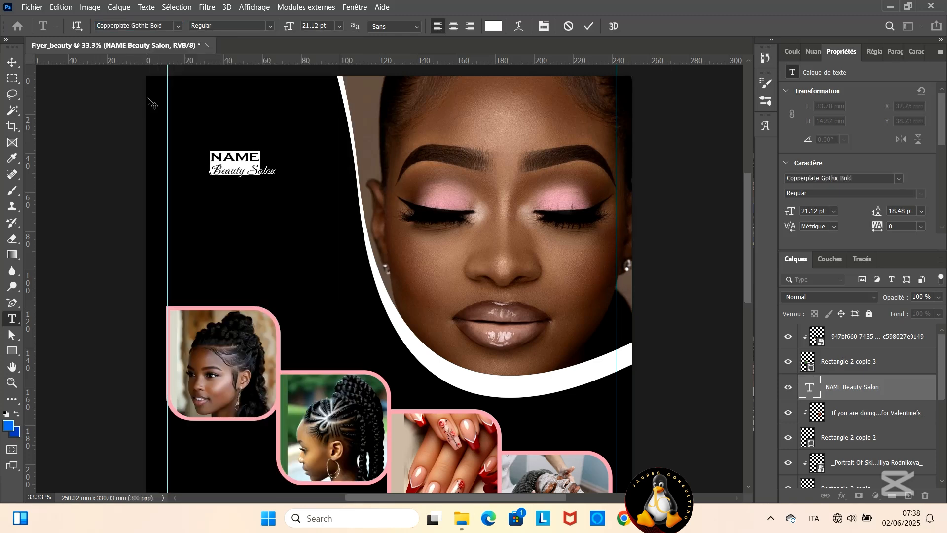
left_click(178, 26)
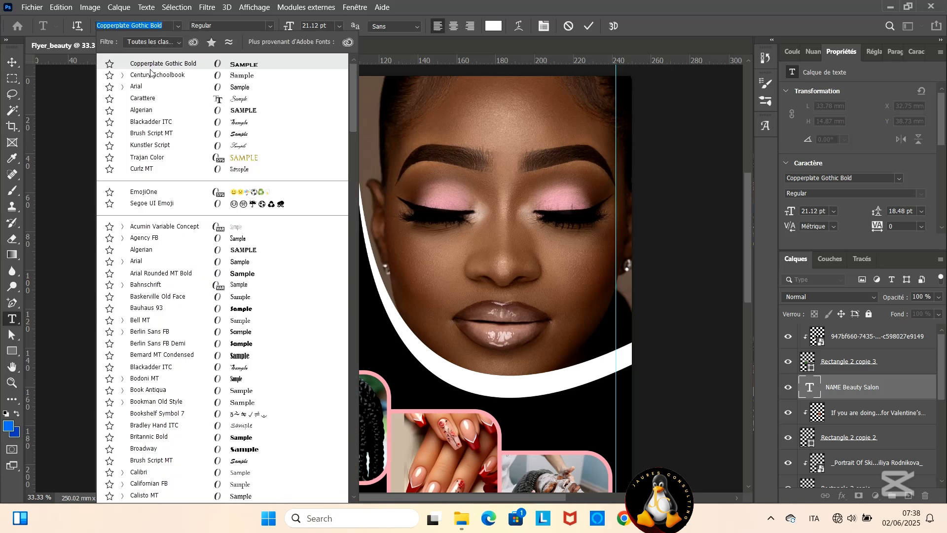
left_click(163, 89)
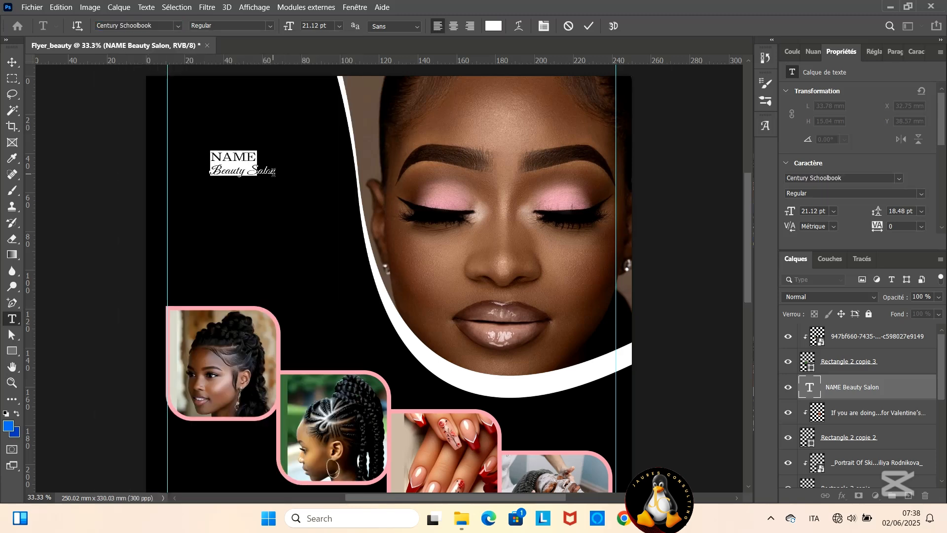
- Color the Beauty Salon line with the pink sampled from the photo frames' outline
left_click_drag(274, 172, 202, 176)
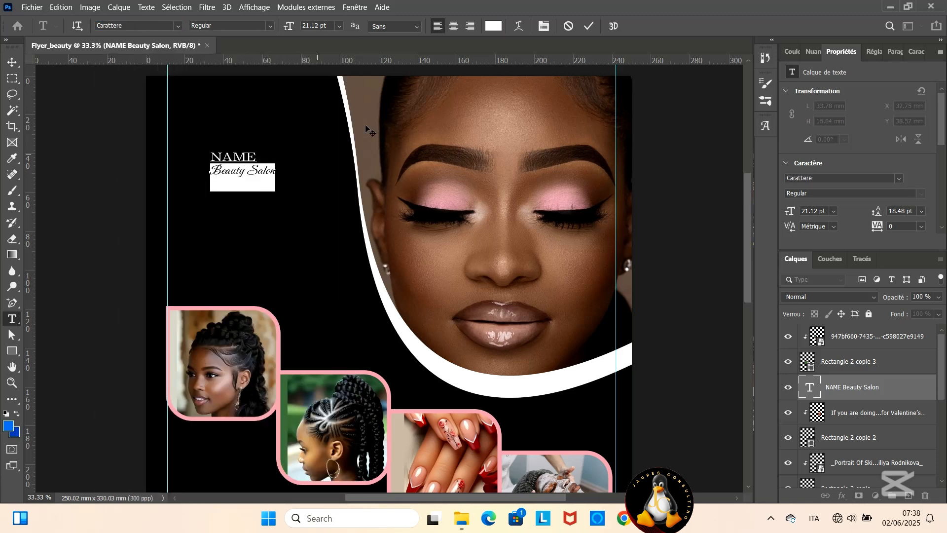
left_click(490, 28)
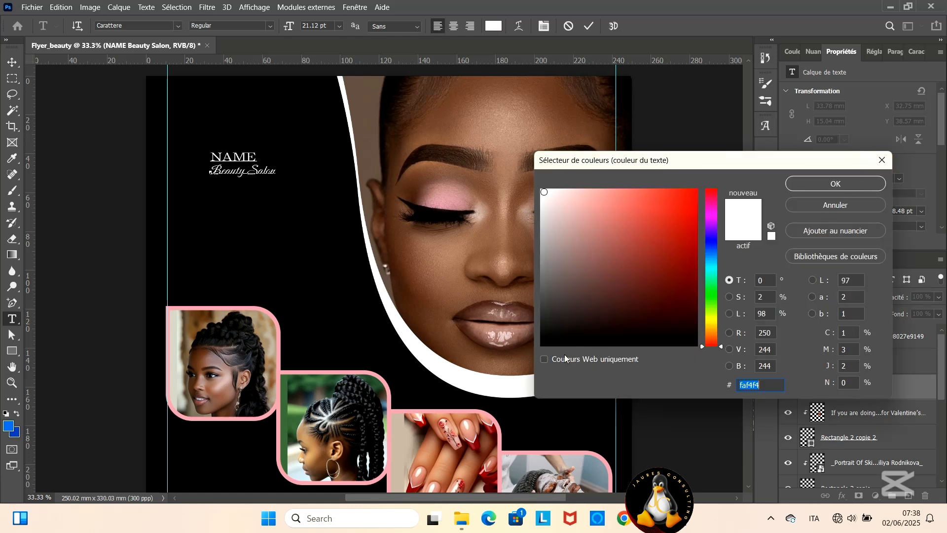
left_click(429, 410)
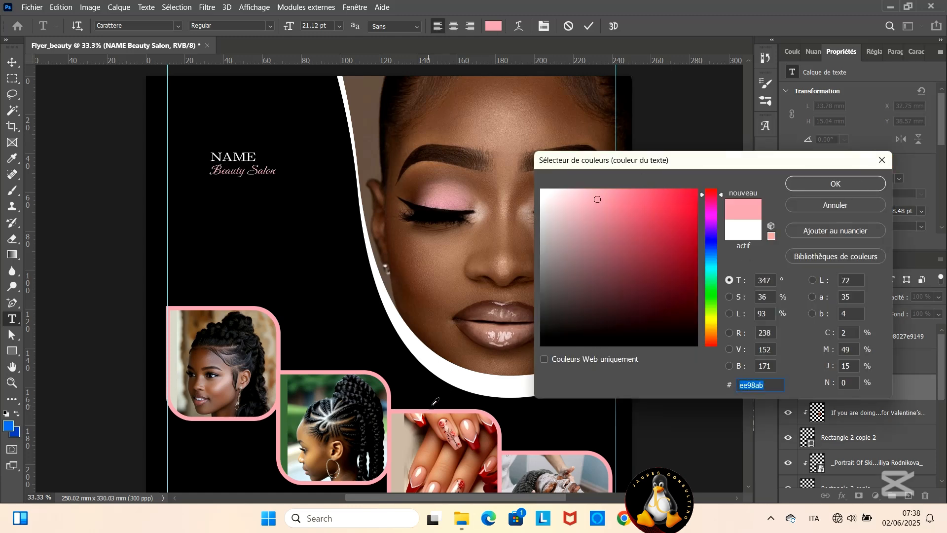
left_click(851, 187)
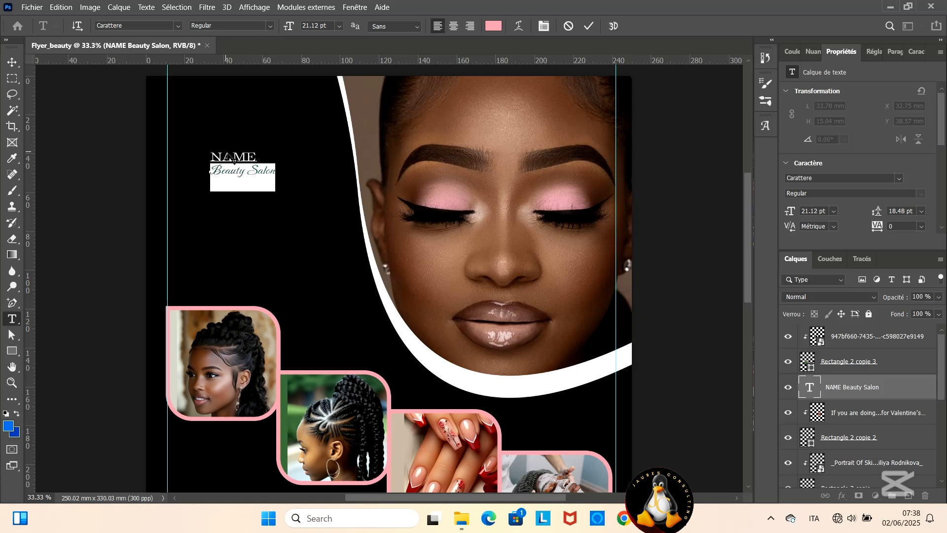
- Set the NAME line of the heading to bold
left_click_drag(257, 169, 208, 136)
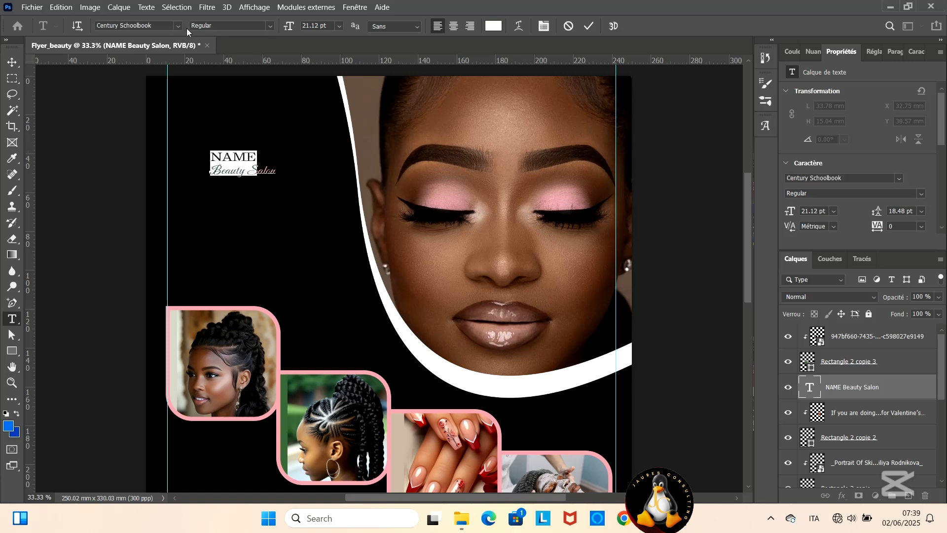
left_click(270, 26)
left_click(235, 61)
left_click(589, 25)
key("v")
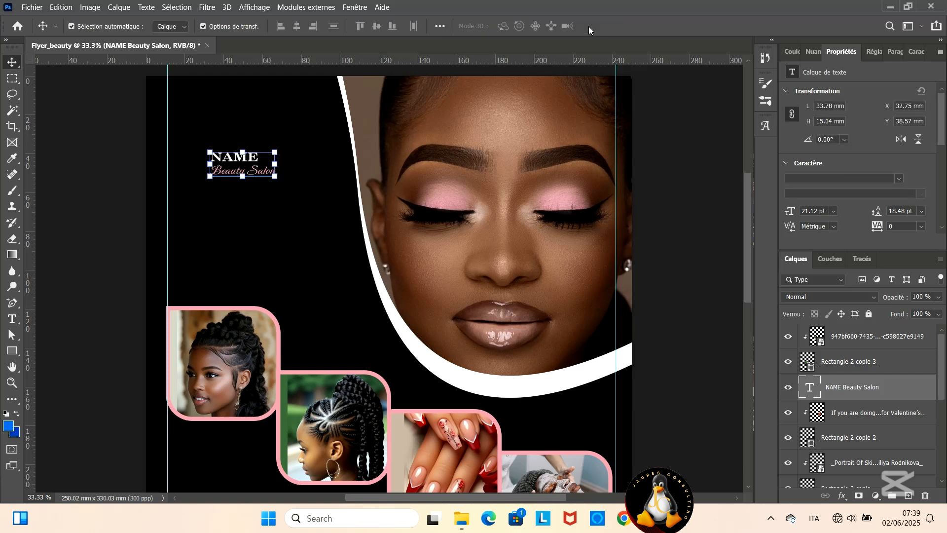
- Center-align both heading lines and enlarge the heading to about 71 × 32 mm on the black area beside the portrait
double_click(263, 158)
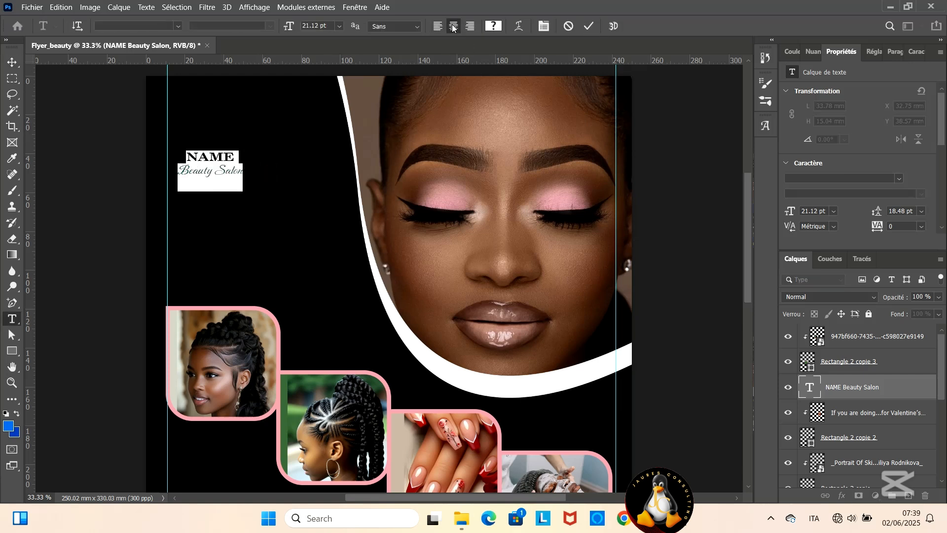
left_click(587, 26)
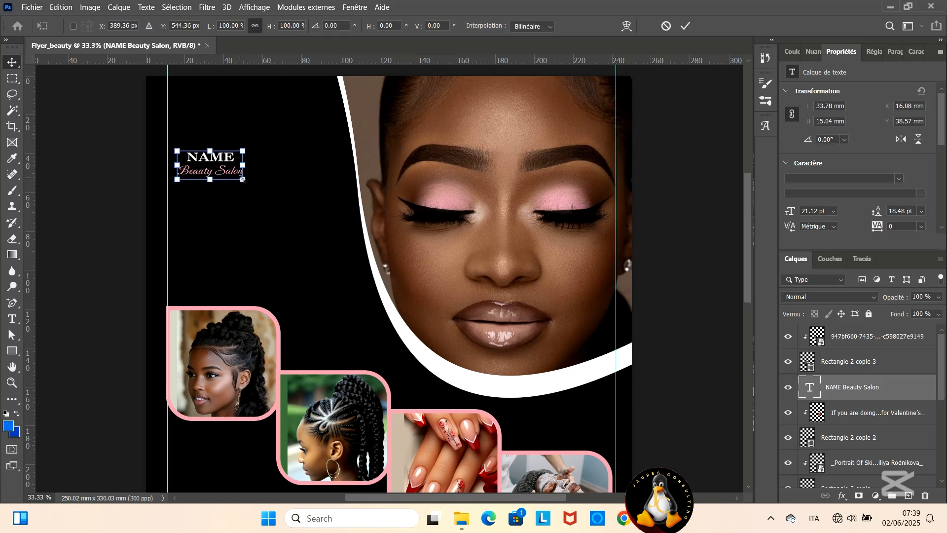
left_click_drag(241, 180, 316, 212)
left_click_drag(263, 170, 259, 157)
key("XF86MonBrightnessUp")
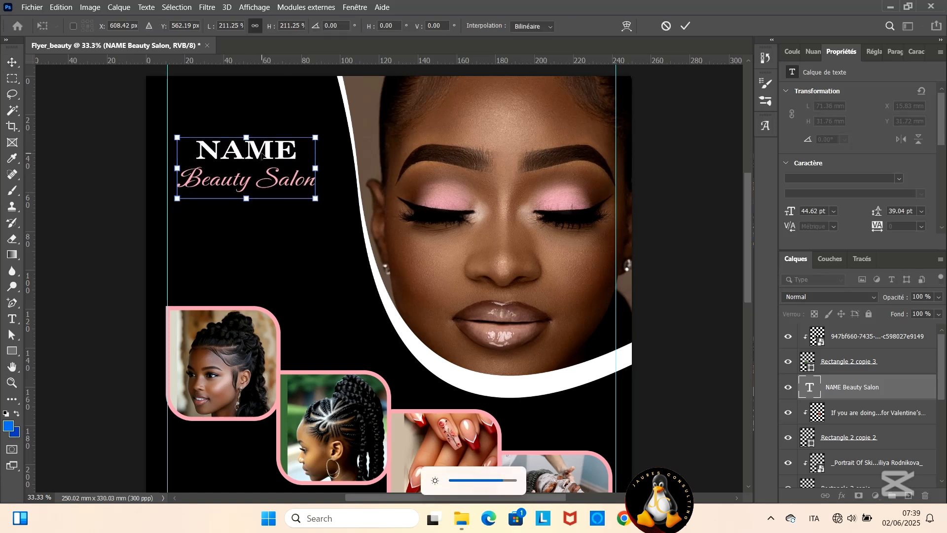
key("XF86MonBrightnessDown")
key("XF86MonBrightnessDown")
key("XF86MonBrightnessDown")
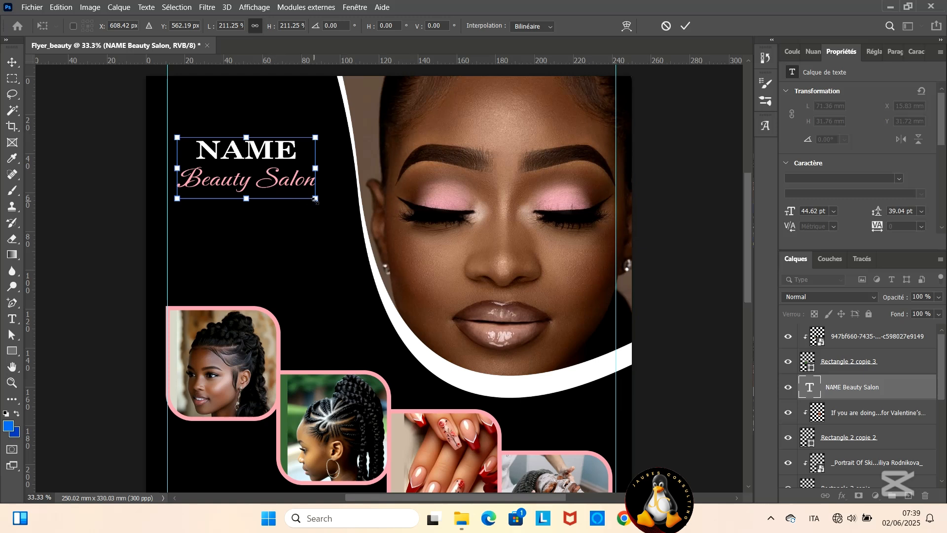
- Enlarge the heading to about 78 × 35 mm and move it so its left edge meets the left margin guide
left_click_drag(316, 202, 326, 209)
left_click_drag(280, 166, 267, 153)
left_click(685, 25)
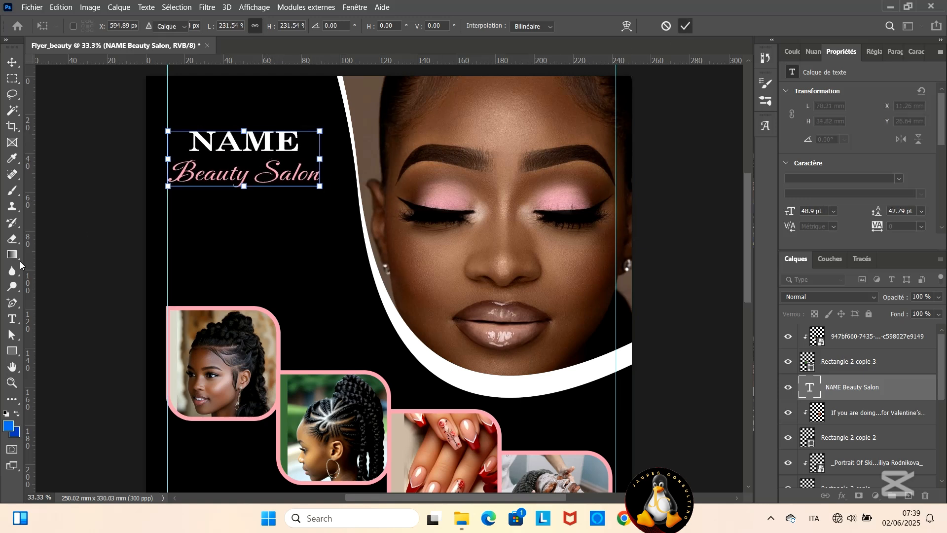
- Start a new text line with leading dots below the heading and color it white, sampled from the portrait's curved border
left_click(13, 319)
left_click(184, 227)
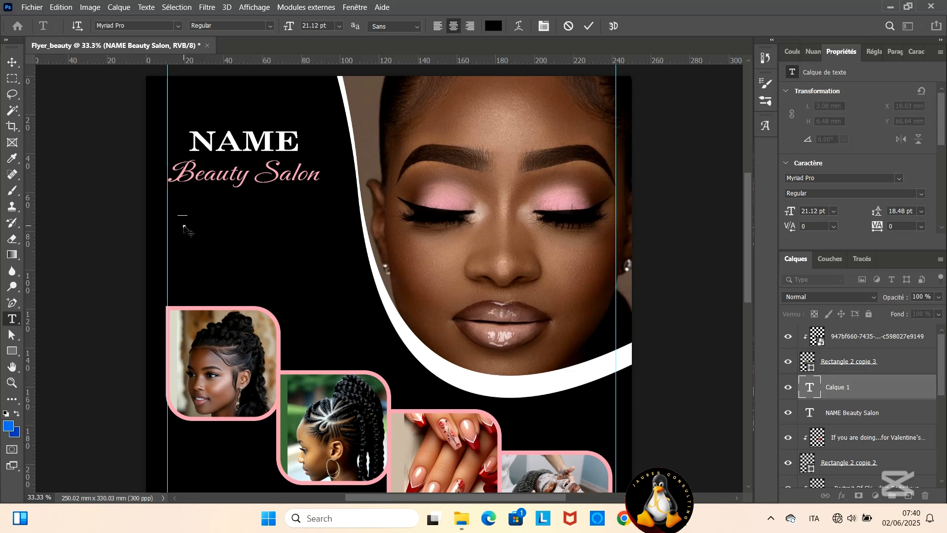
type(".")
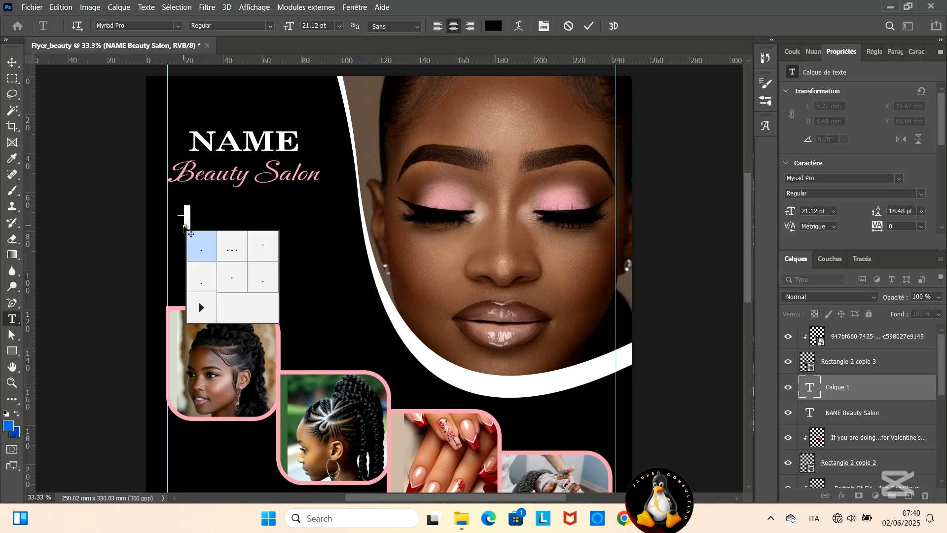
left_click(494, 26)
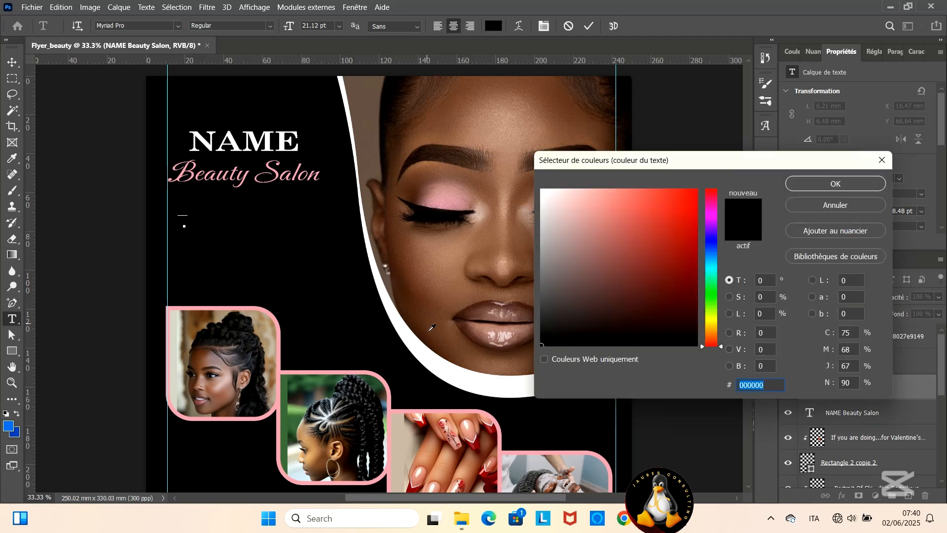
left_click(437, 354)
left_click(832, 184)
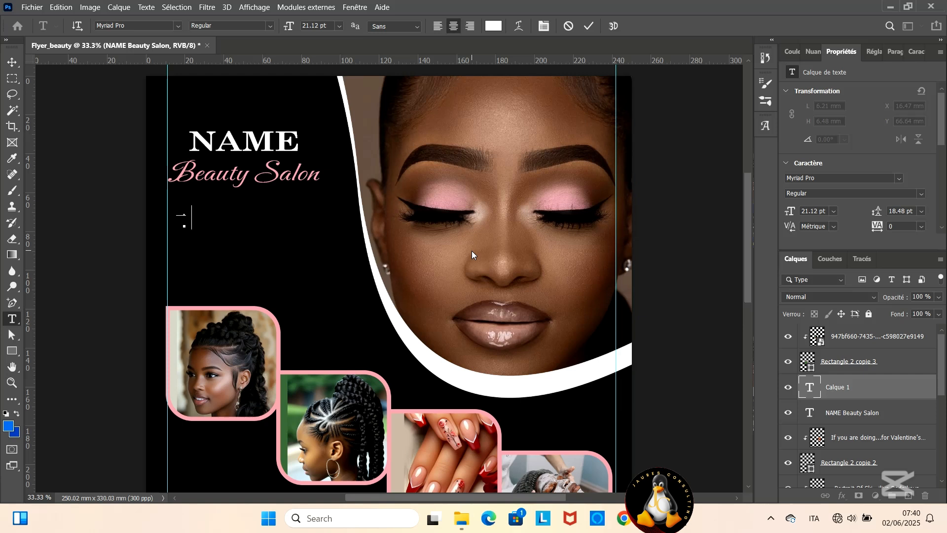
- Complete the tagline with the words "redefinir votre beauté et renforcer votre confiance"
type("redefinir")
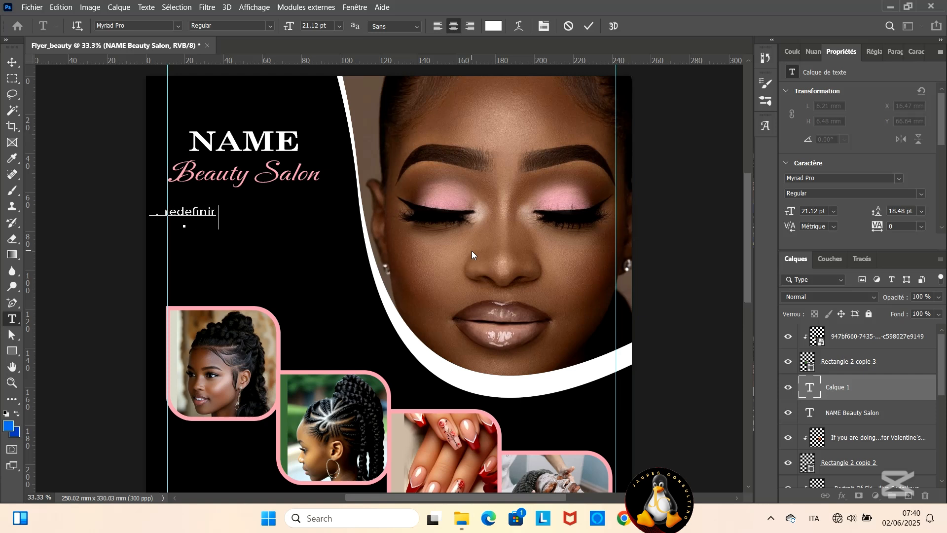
type(" votre beaut")
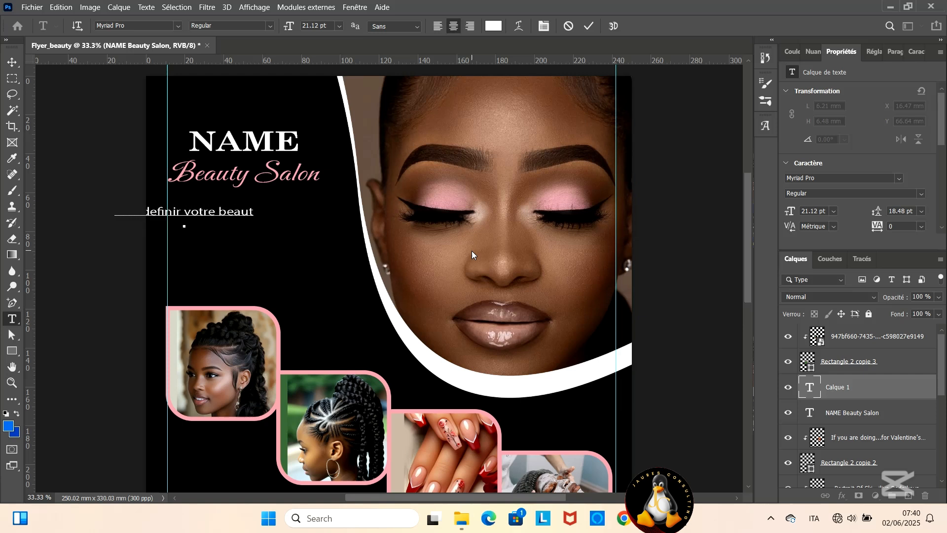
type("é et renfo")
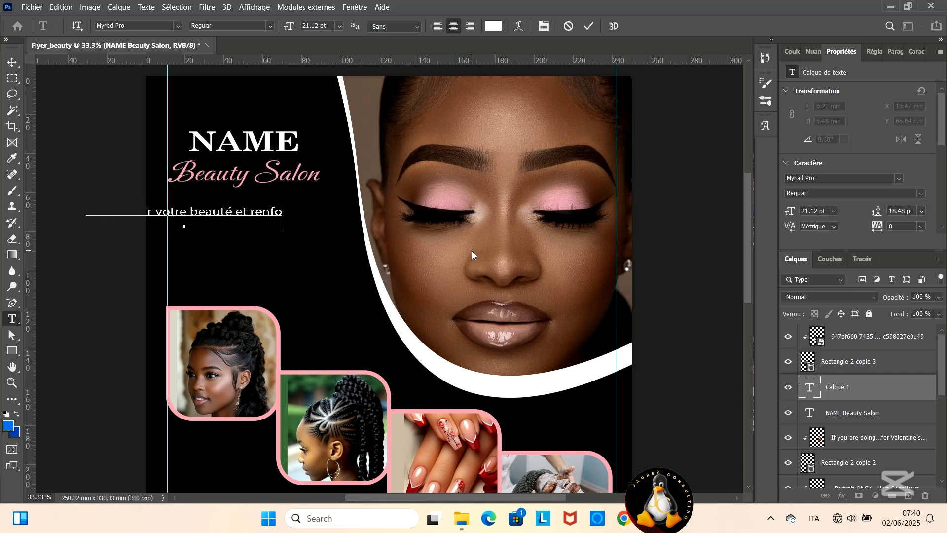
type("rcer vo")
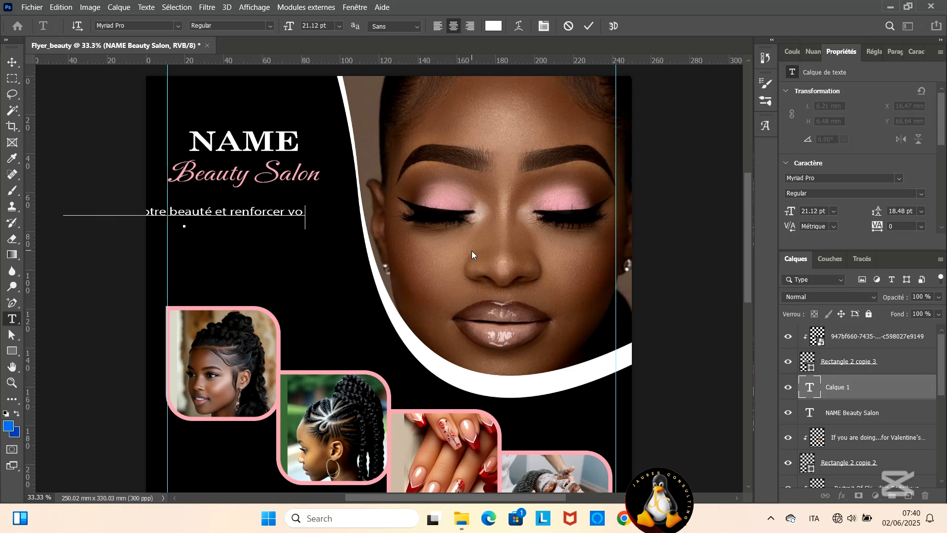
type("tre confiance")
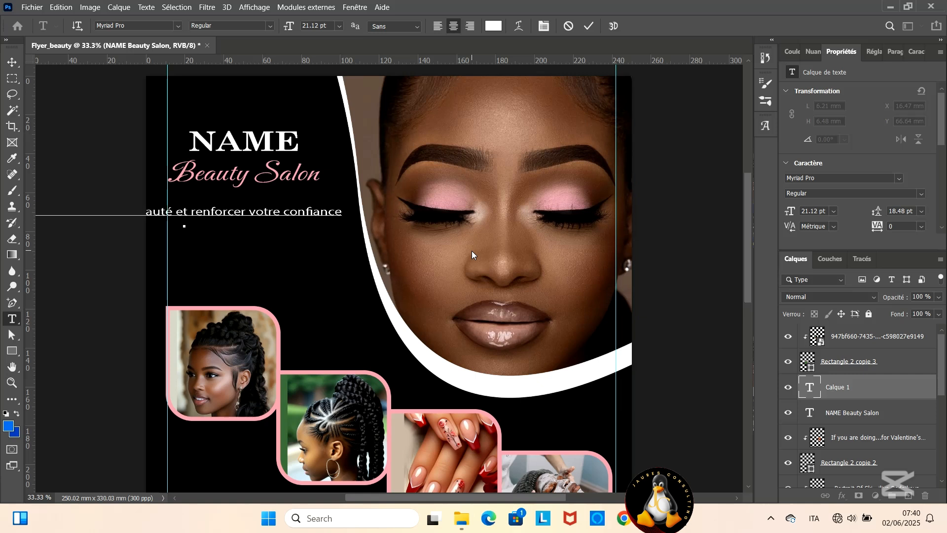
left_click(589, 25)
- Move the tagline fully onto the page and break it into two lines before "renforcer"
key("v")
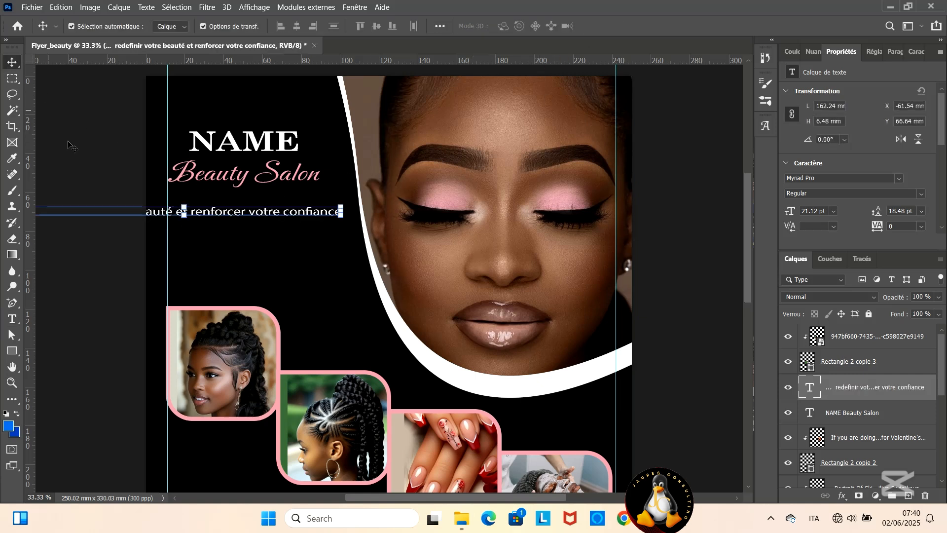
left_click_drag(235, 214, 388, 215)
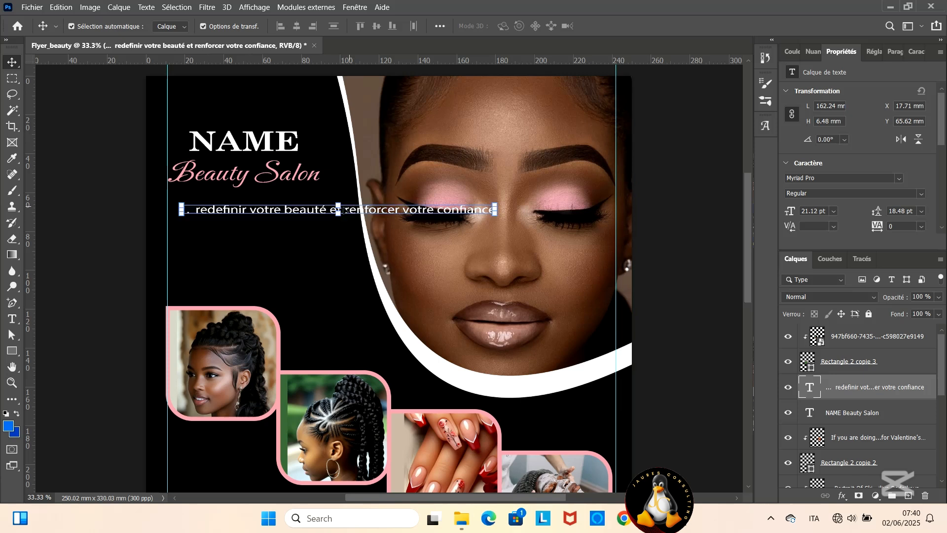
double_click(345, 210)
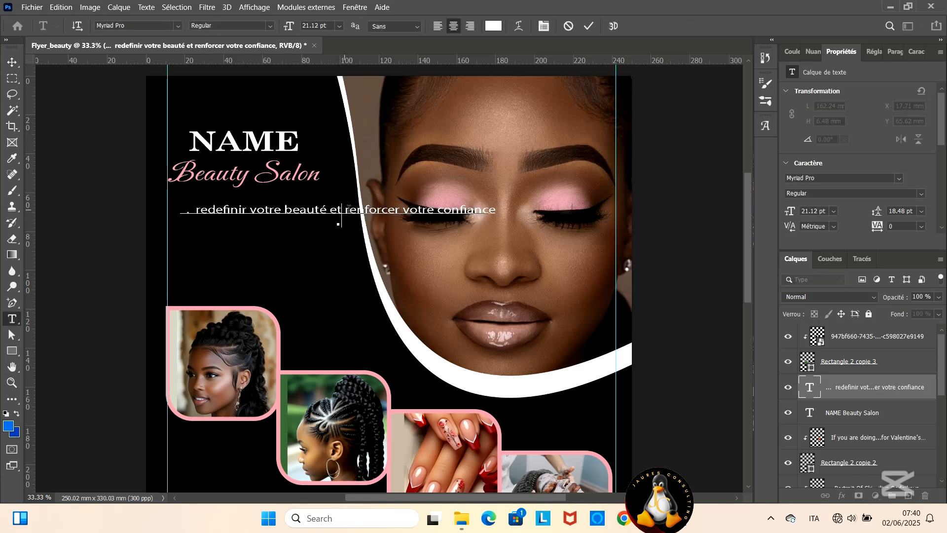
key("Return")
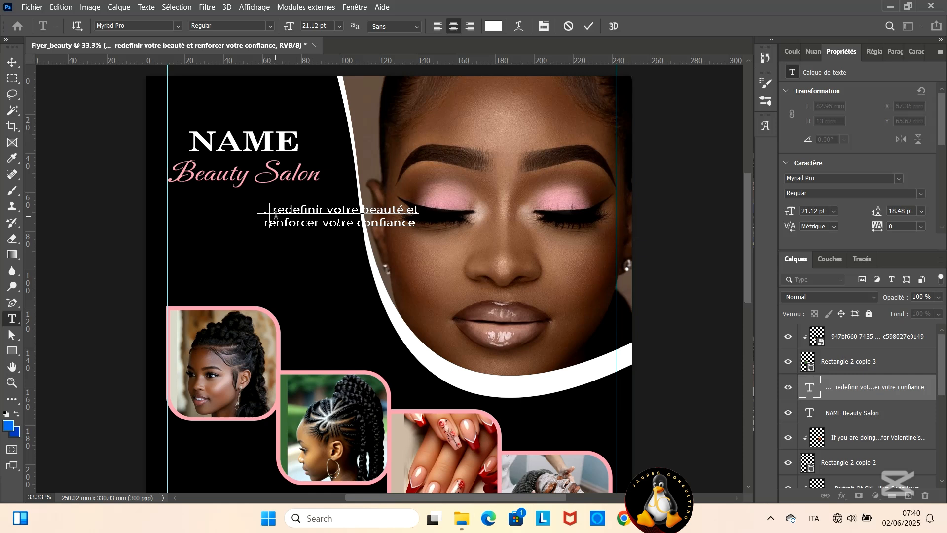
- Tidy the tagline's opening to read "...redefinir" without spaces, and move the text below the heading against the left margin guide
key("BackSpace")
key("BackSpace")
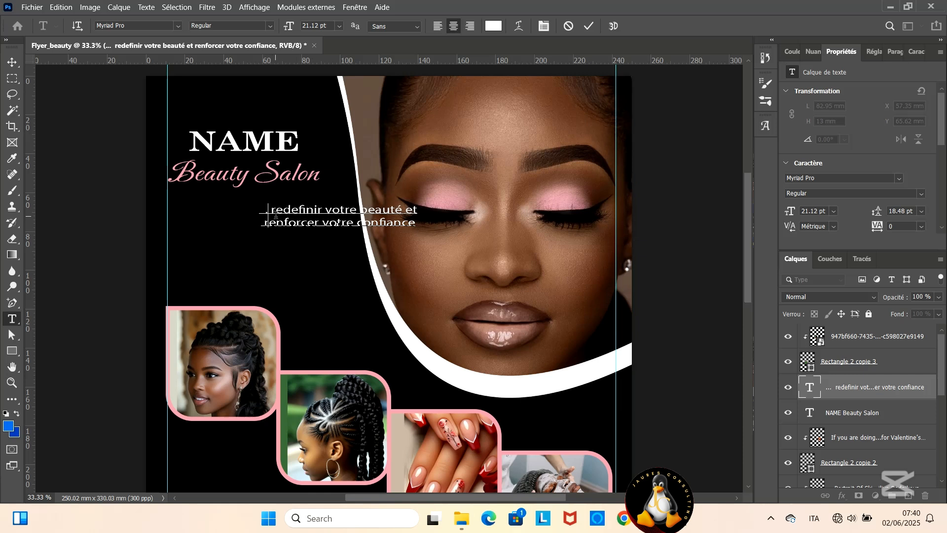
type("..")
key("Left")
key("Left")
key("Left")
key("BackSpace")
key("BackSpace")
key("Right")
key("Right")
key("Right")
key("BackSpace")
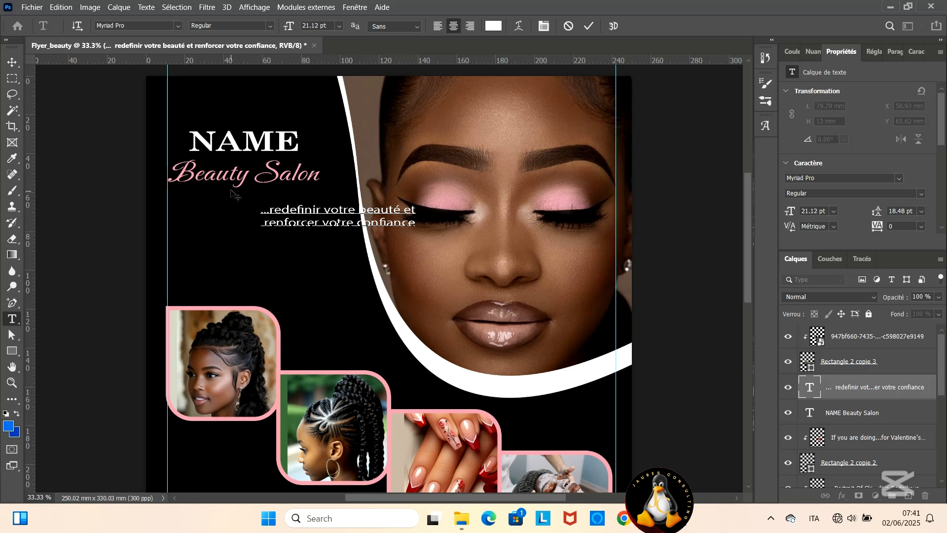
left_click(589, 26)
left_click(12, 62)
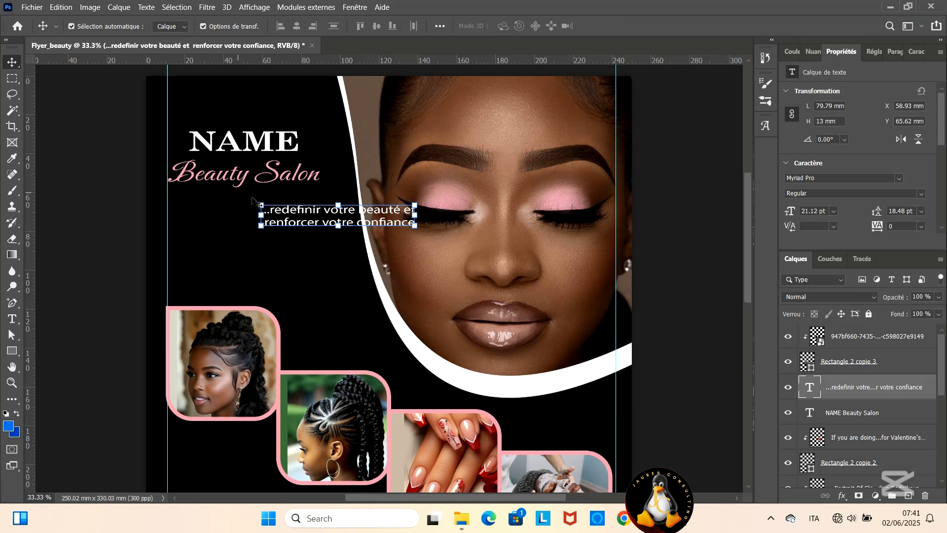
left_click_drag(298, 223, 206, 235)
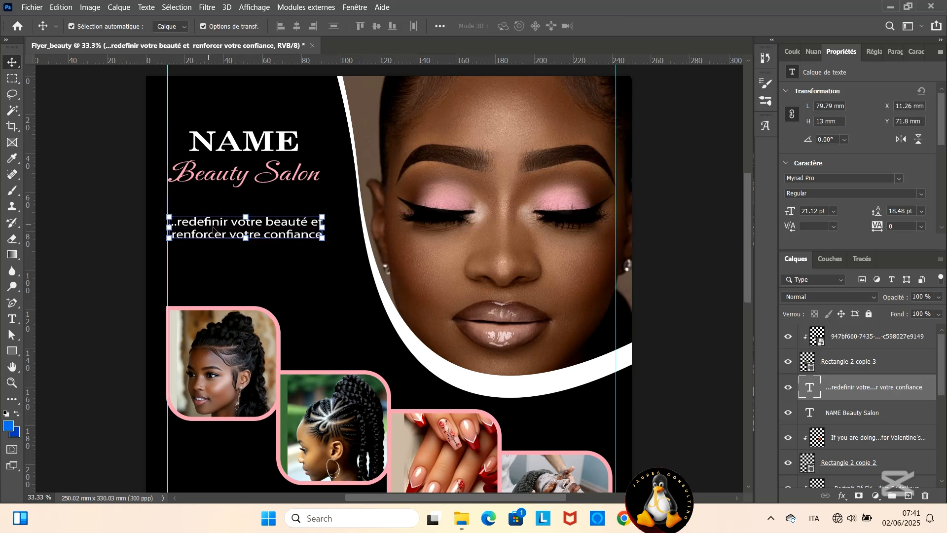
- Add a vertical guide about 20 mm from the page's left edge, just inside the left margin guide
scroll(224, 226, "down", 1)
key("ctrl+minus")
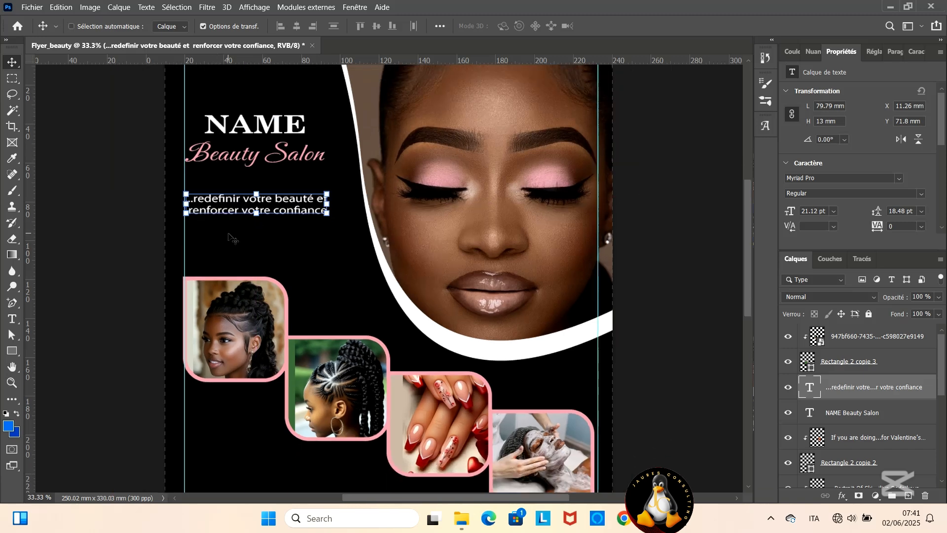
scroll(224, 225, "down", 3)
scroll(223, 225, "down", 1)
scroll(224, 225, "up", 2)
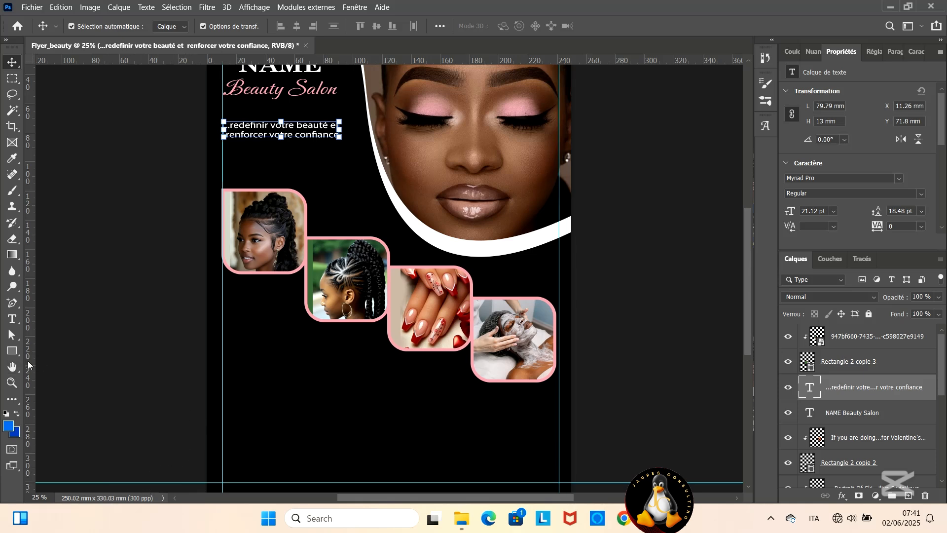
left_click_drag(29, 365, 237, 369)
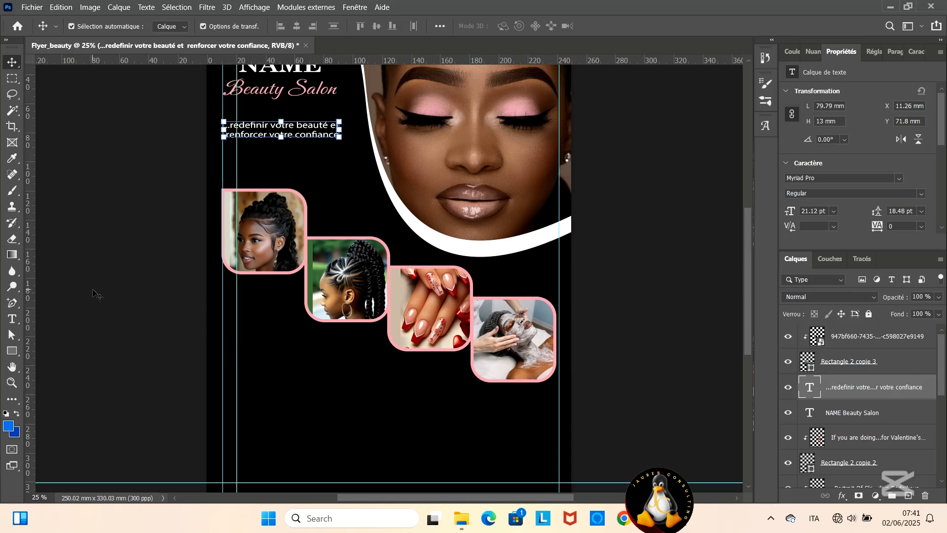
- Add a text list below the photo frames with separate lines Coiffure, Soins du visage, Maquillage, Pedicure, Manicure and Hammam
left_click(12, 319)
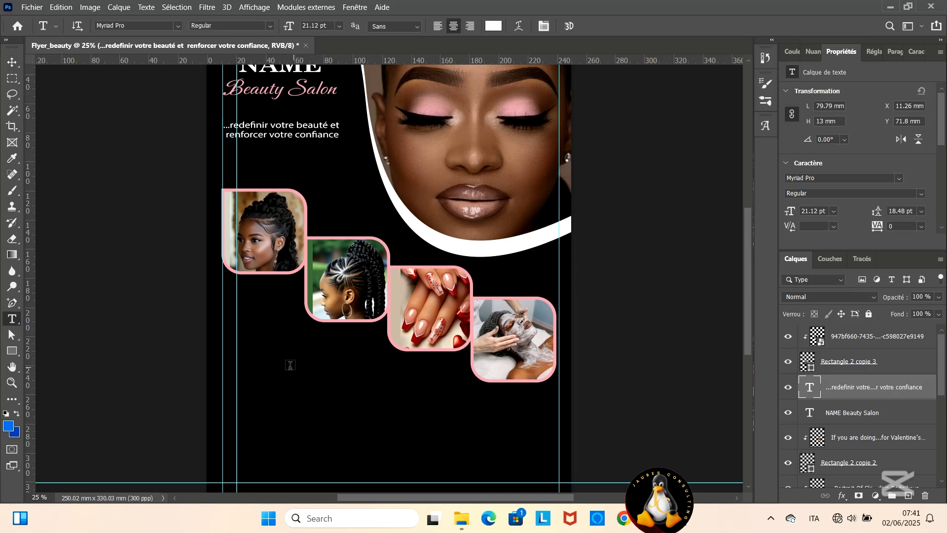
left_click(281, 365)
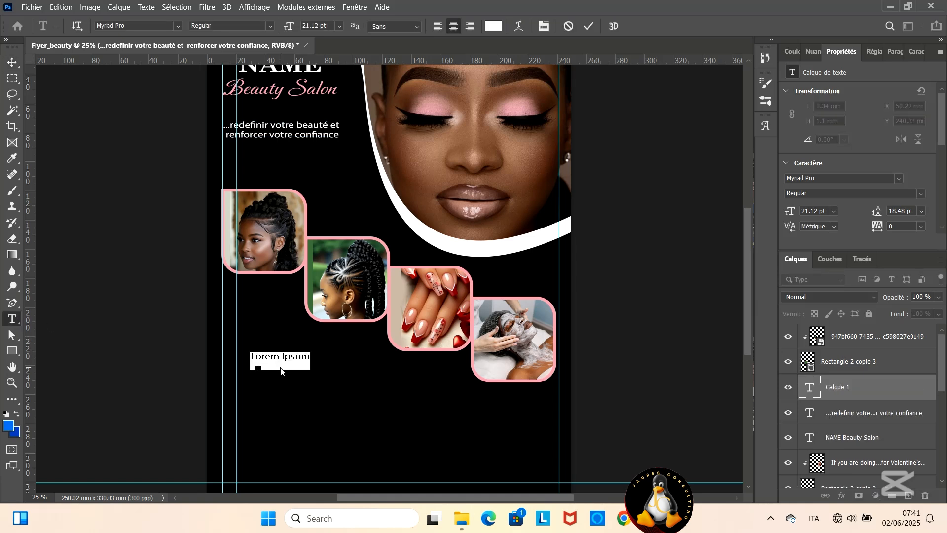
type("Coiffure ")
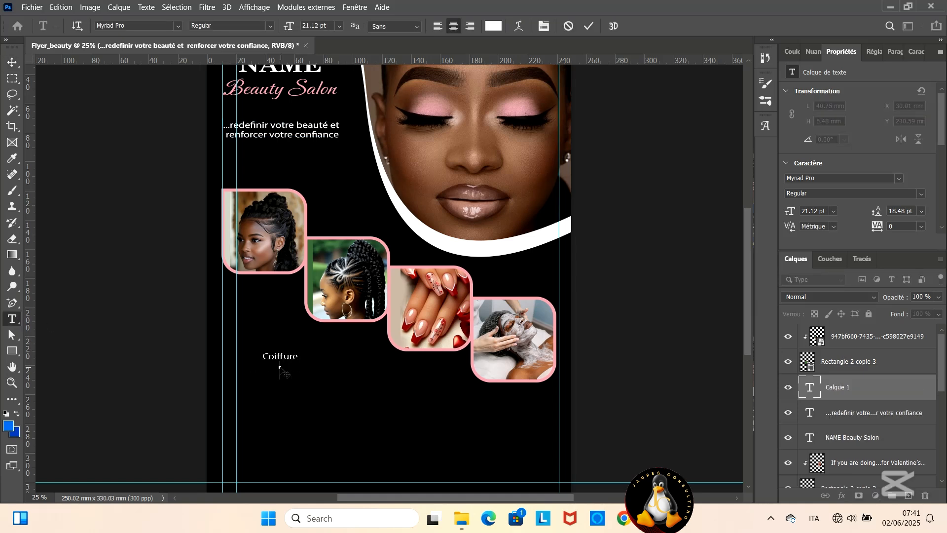
type("Soins du")
type(" visage ")
type("Maquillage ")
type("Pedicure ")
type("Manicure")
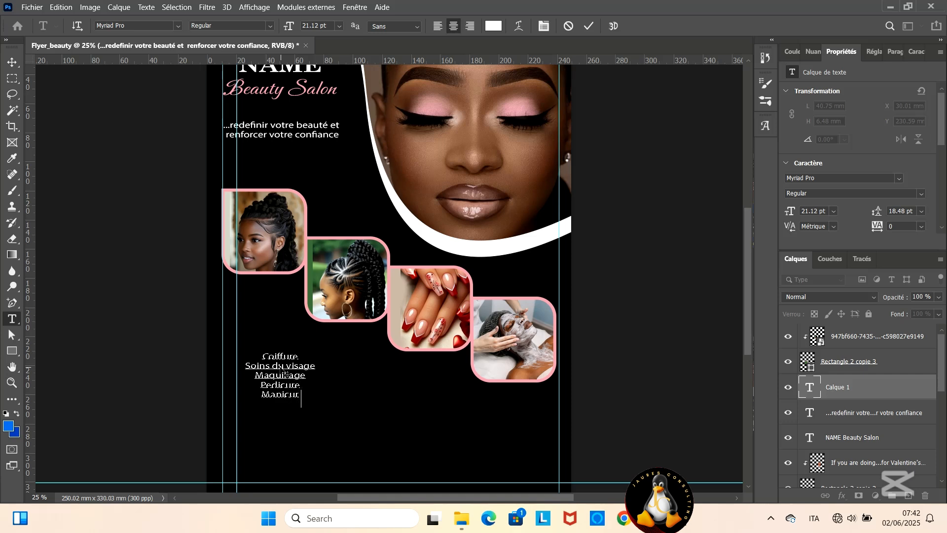
key("Return")
type("Hammam")
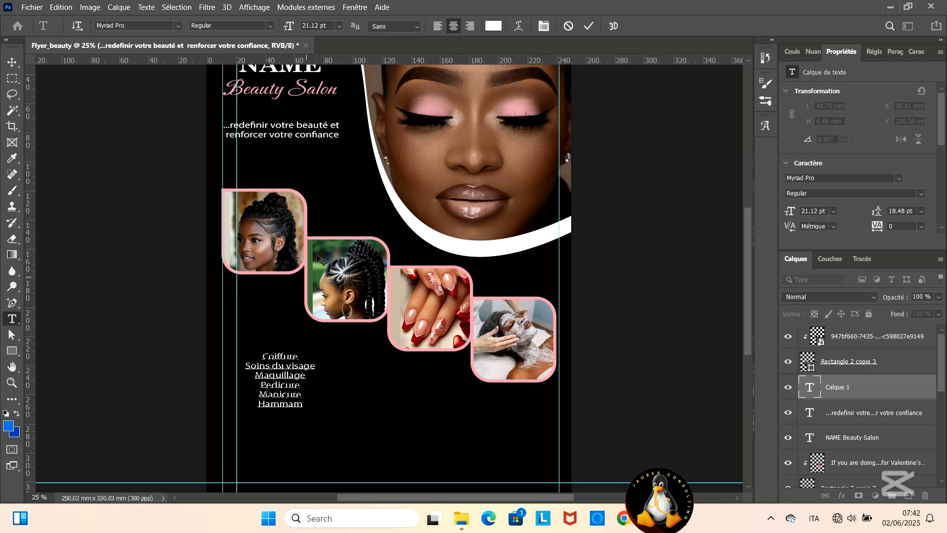
- Left-align all six lines of the service list
left_click(438, 26)
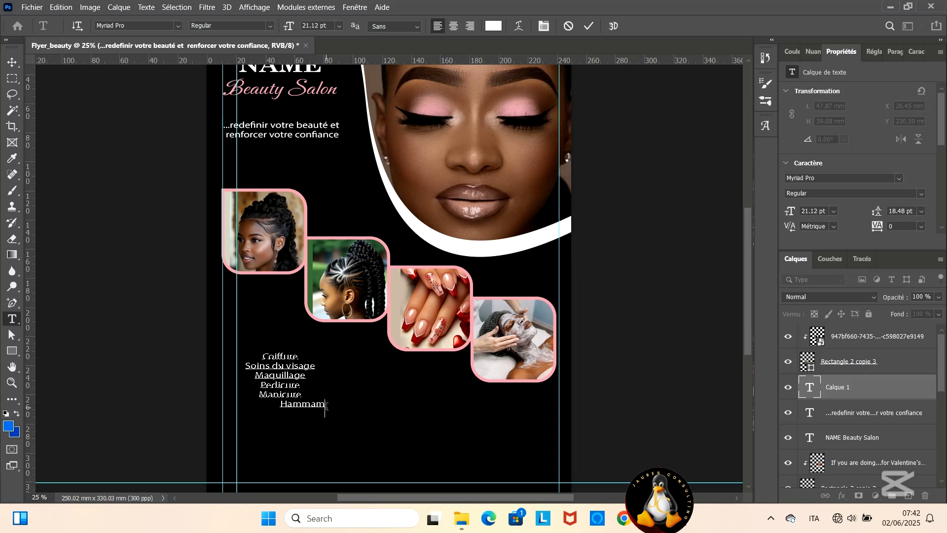
left_click_drag(325, 404, 260, 356)
left_click(439, 25)
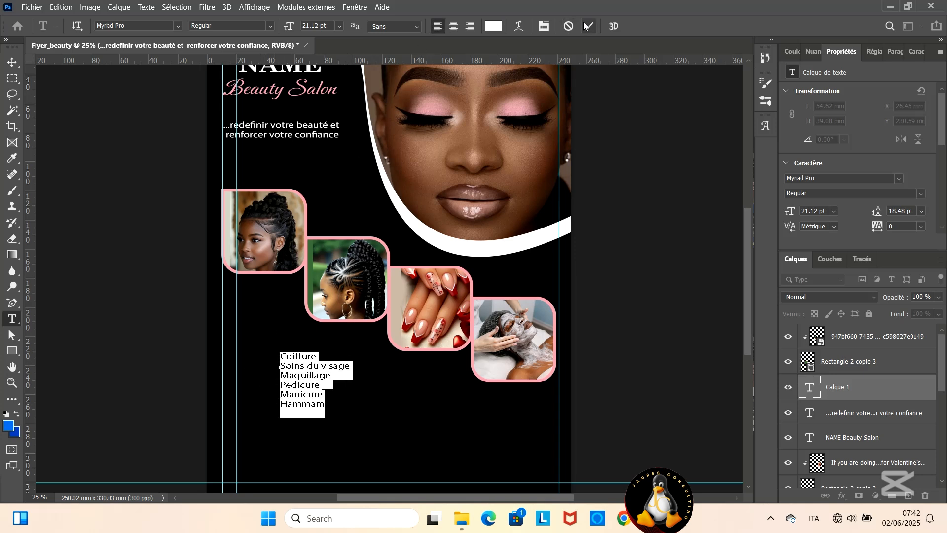
- Set the service list's font to Arial
left_click(159, 27)
scroll(279, 152, "up", 15)
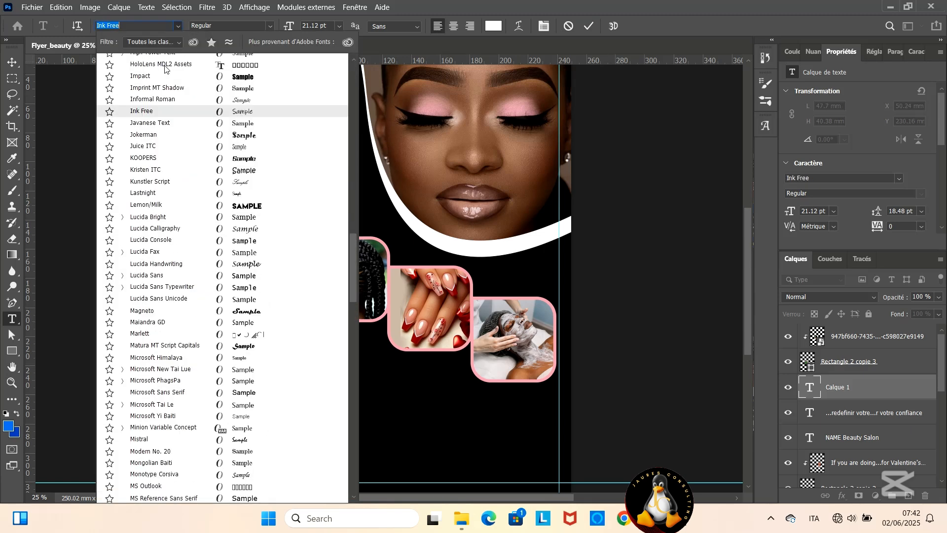
left_click_drag(354, 188, 353, 89)
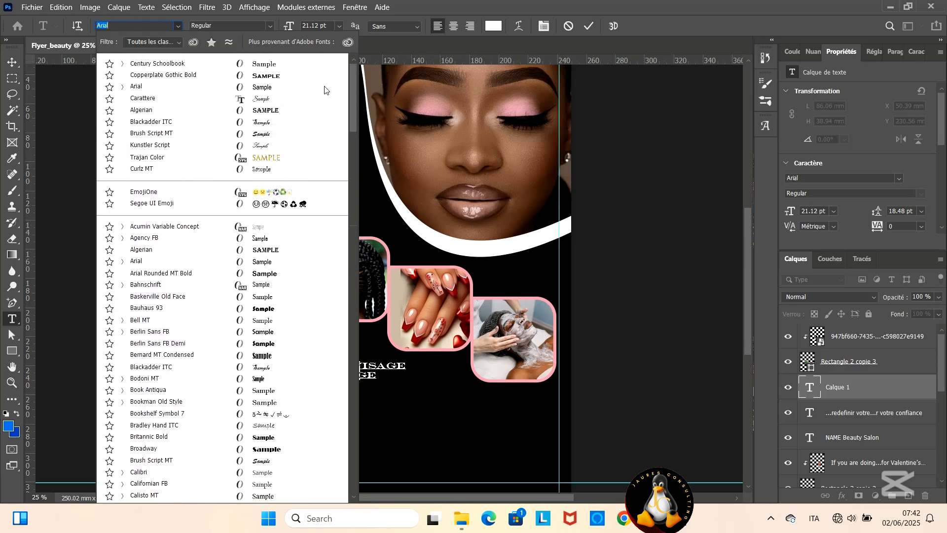
left_click(170, 84)
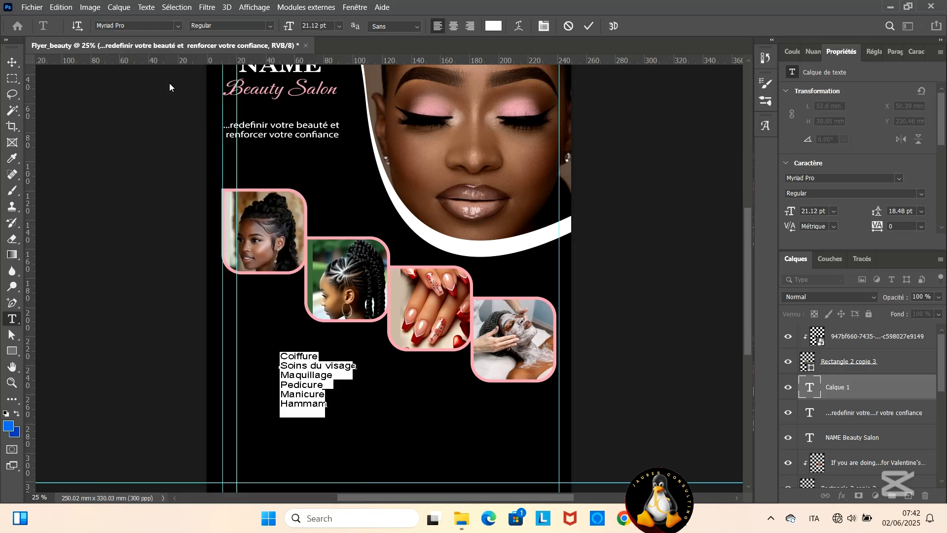
left_click(587, 26)
- Enlarge the service list to about 81 × 61 mm and place its left edge beside the inner vertical guide
key("v")
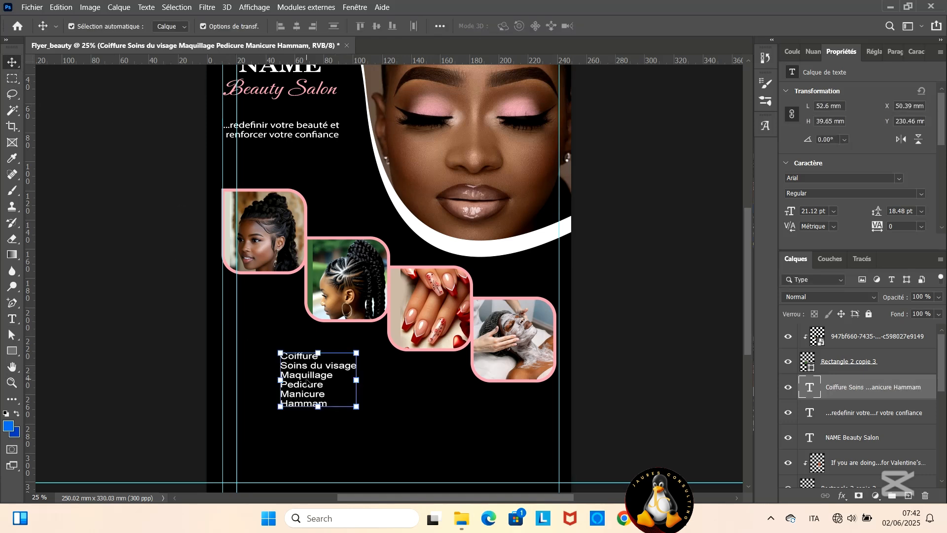
left_click_drag(307, 381, 275, 401)
left_click_drag(322, 428, 351, 452)
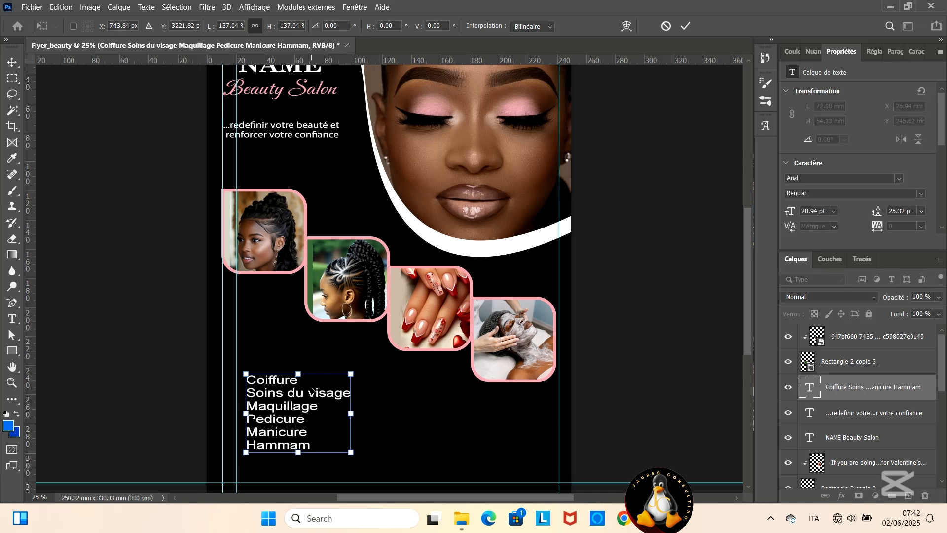
scroll(312, 390, "down", 1)
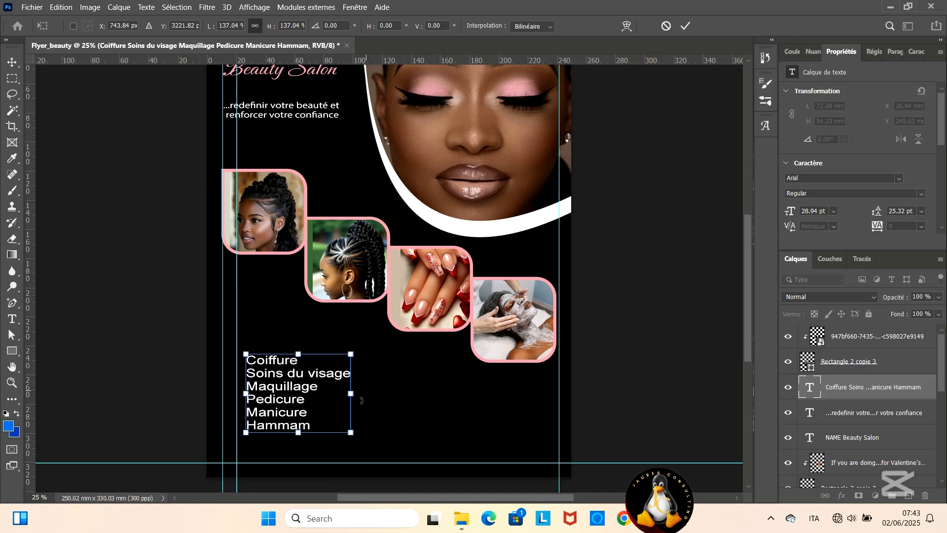
left_click_drag(351, 432, 359, 439)
left_click_drag(317, 415, 311, 412)
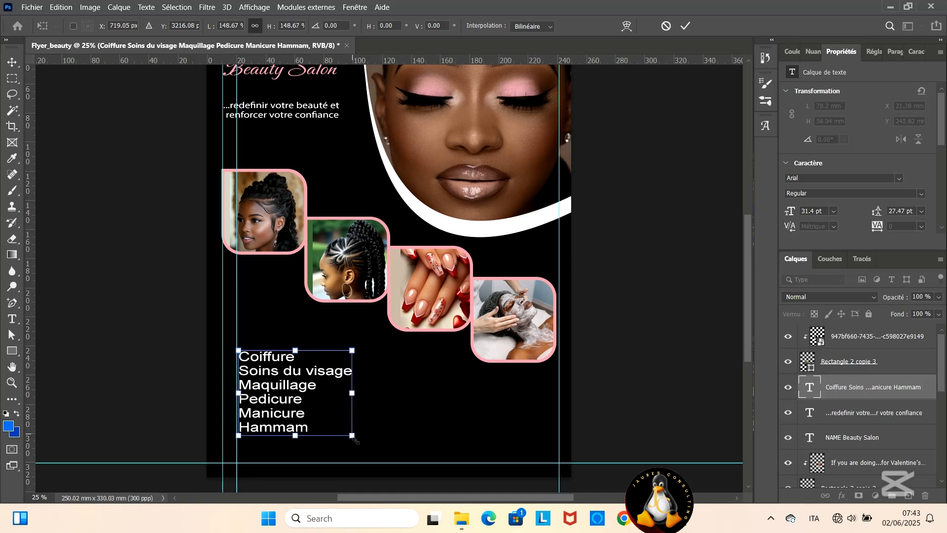
mouse_move(354, 438)
left_mouse_down()
mouse_move(362, 445)
mouse_move(355, 437)
left_mouse_up()
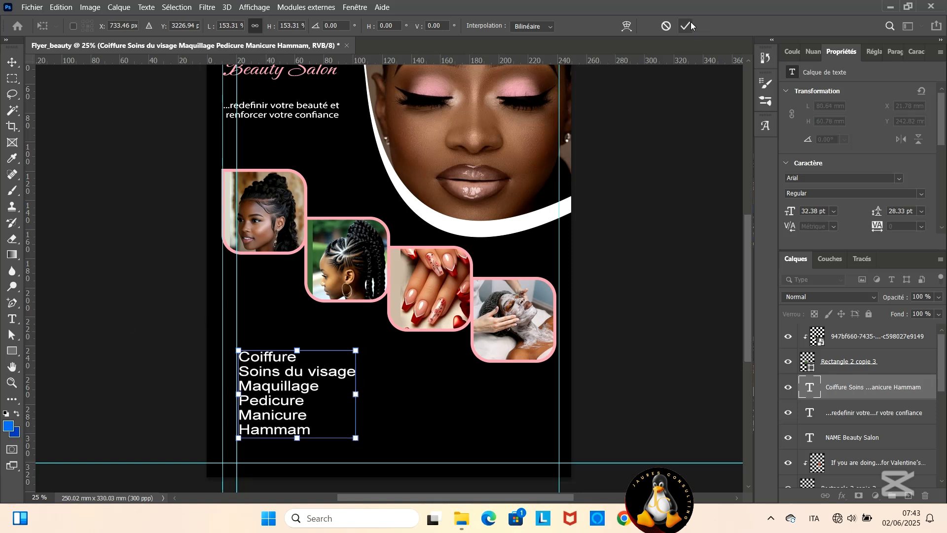
- Set the service list's line spacing to 30 pt and shift the list slightly down and right
key("Return")
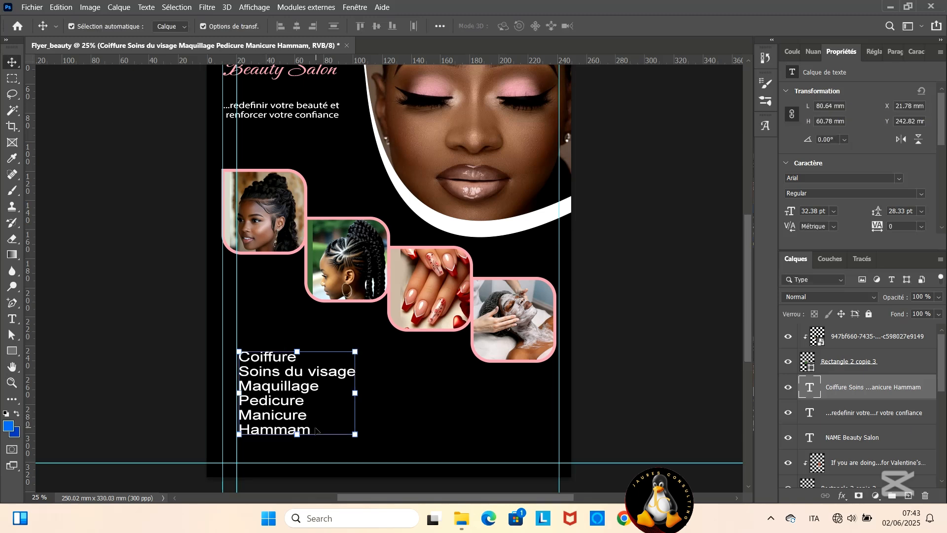
double_click(299, 430)
left_click(914, 50)
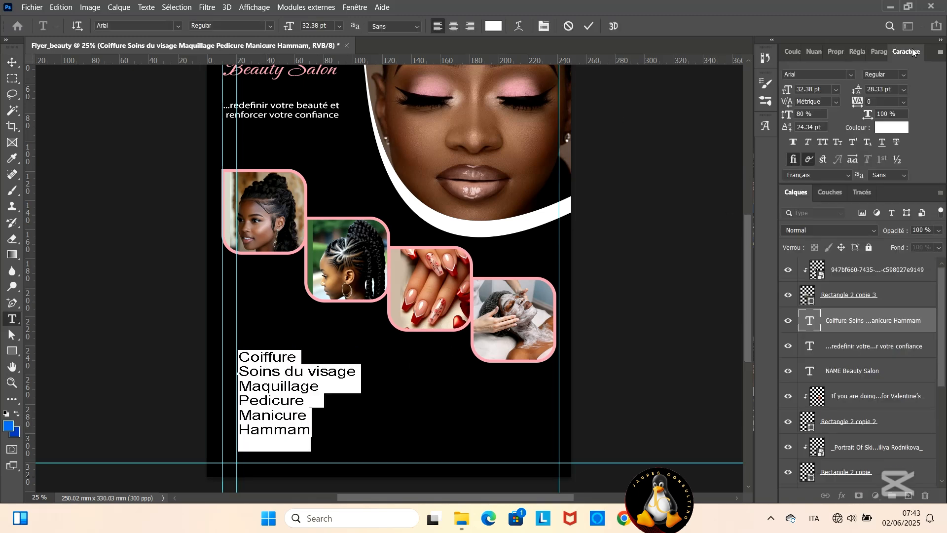
left_click(904, 89)
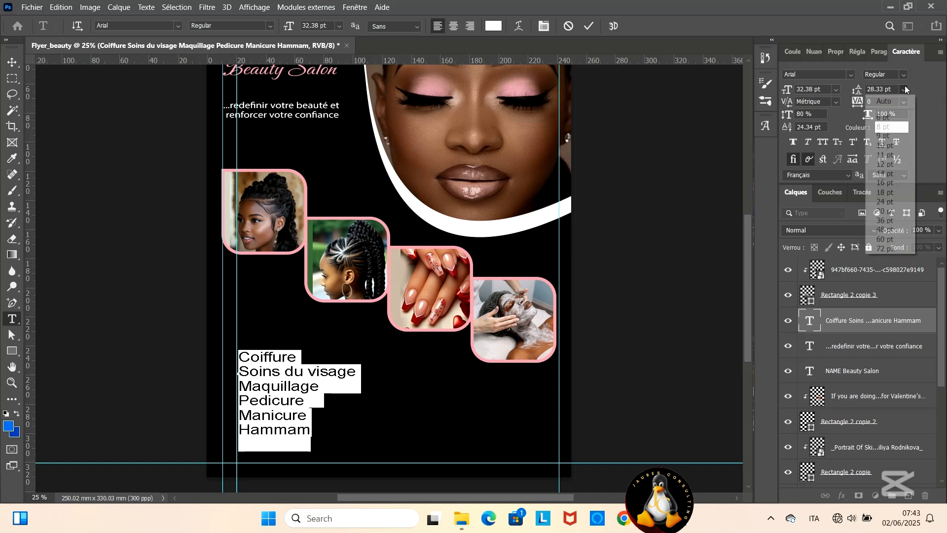
left_click(905, 211)
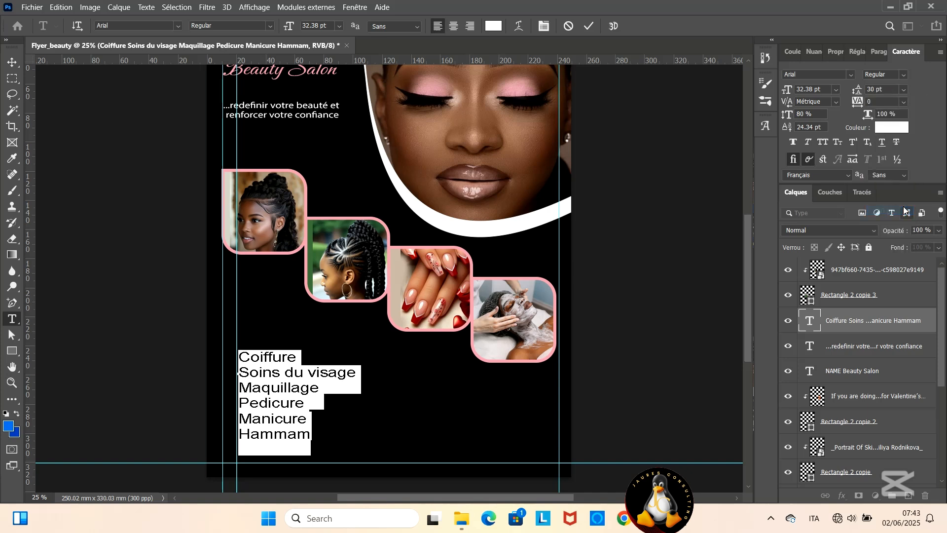
left_click(589, 26)
key("v")
left_click_drag(266, 372, 274, 383)
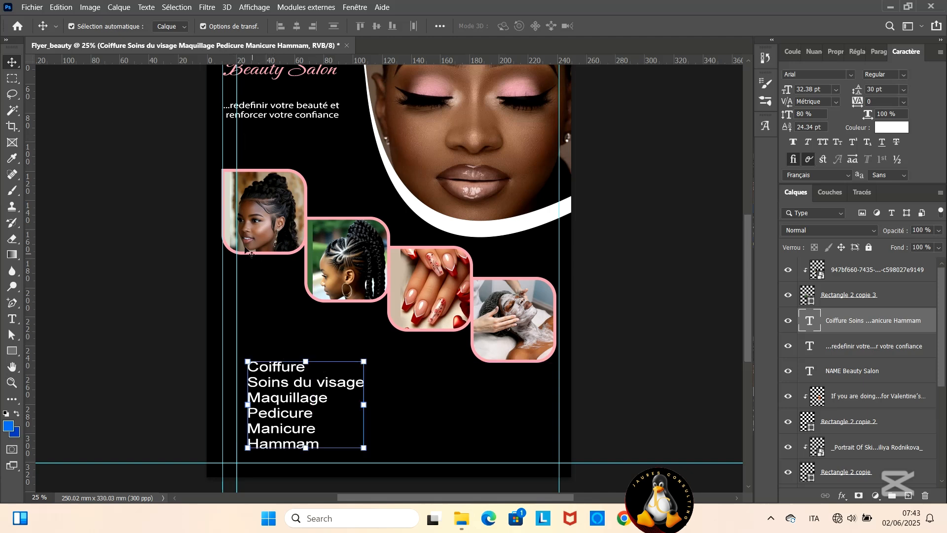
- Add a separate text line "Nos Services" above the service list
left_click(12, 319)
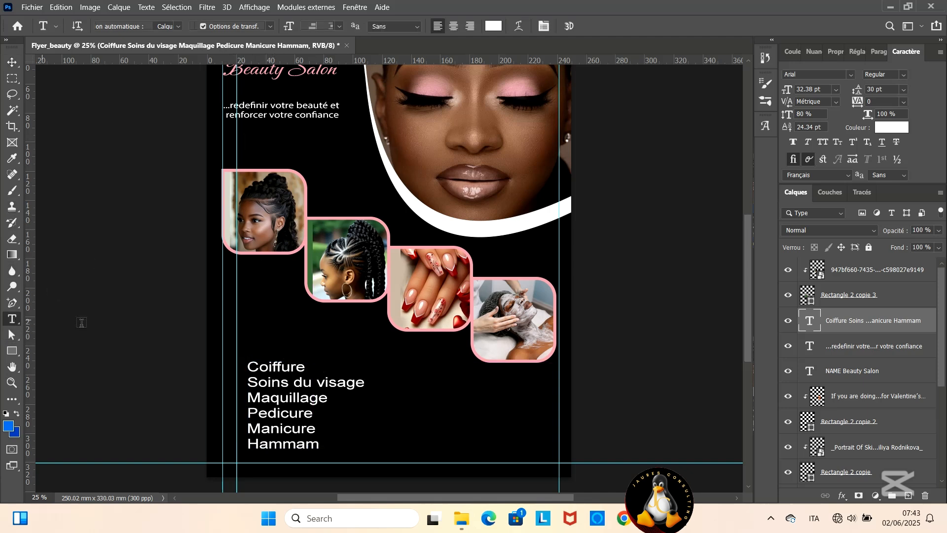
left_click(268, 337)
type("Nos ")
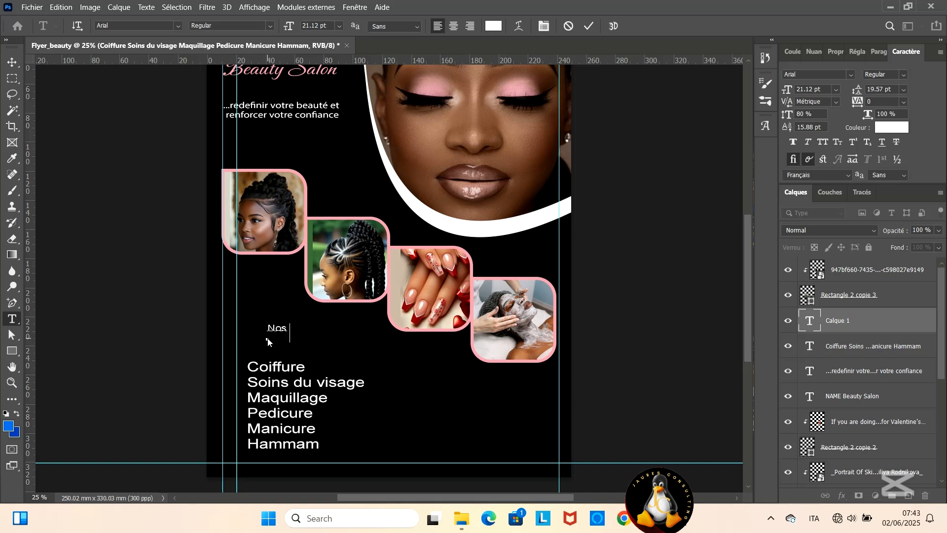
type("Services")
- Set the "Nos Services" heading in the Carattere font and colour it with the pink sampled from the photo frame outline
key("shift+Left")
key("shift+Left")
key("shift+Left")
key("shift+Left")
key("shift+Left")
key("shift+Left")
key("shift+Left")
key("shift+Left")
key("shift+Left")
key("shift+Left")
key("shift+Left")
key("shift+Left")
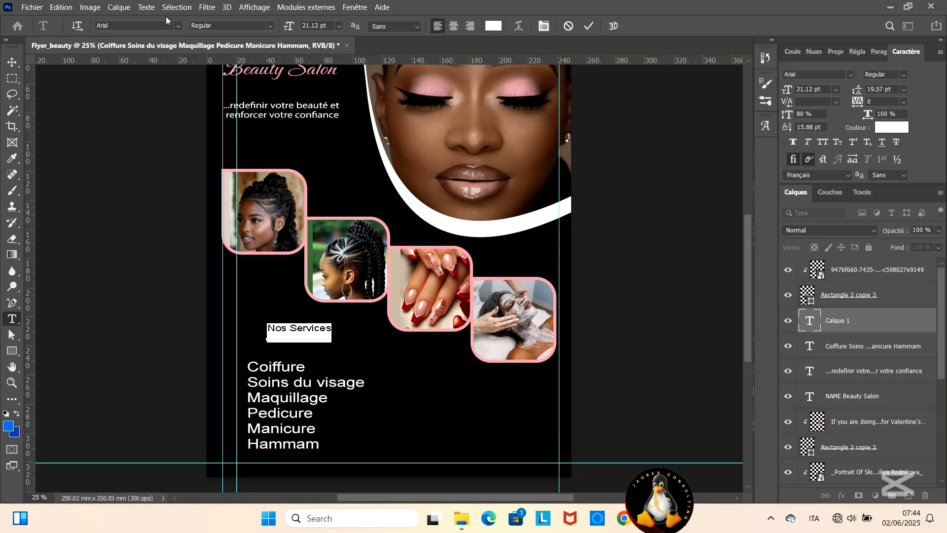
left_click(177, 26)
left_click(146, 102)
left_click(270, 26)
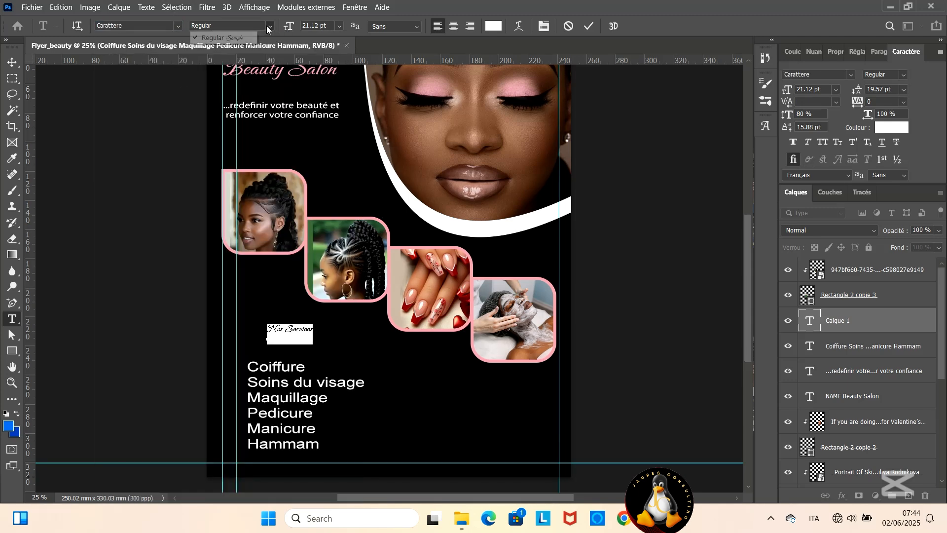
left_click(493, 26)
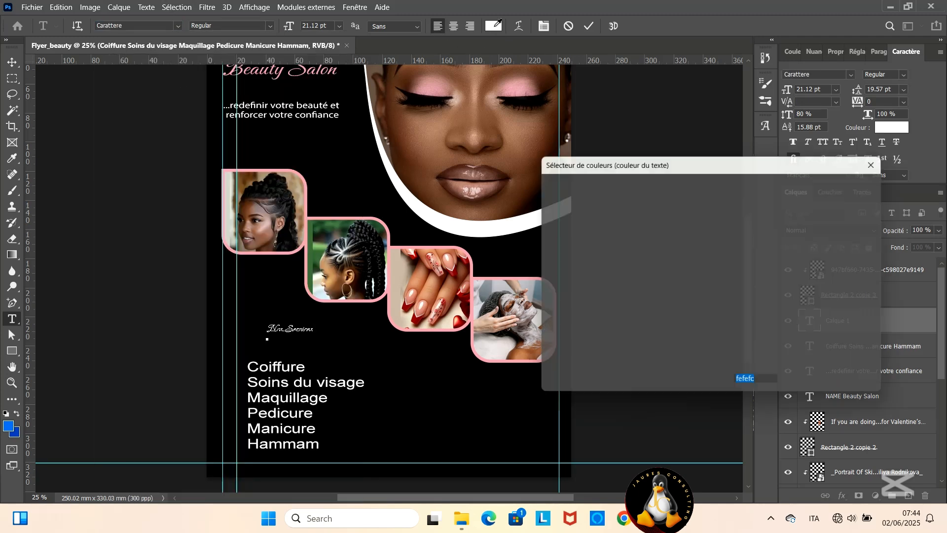
left_click(473, 284)
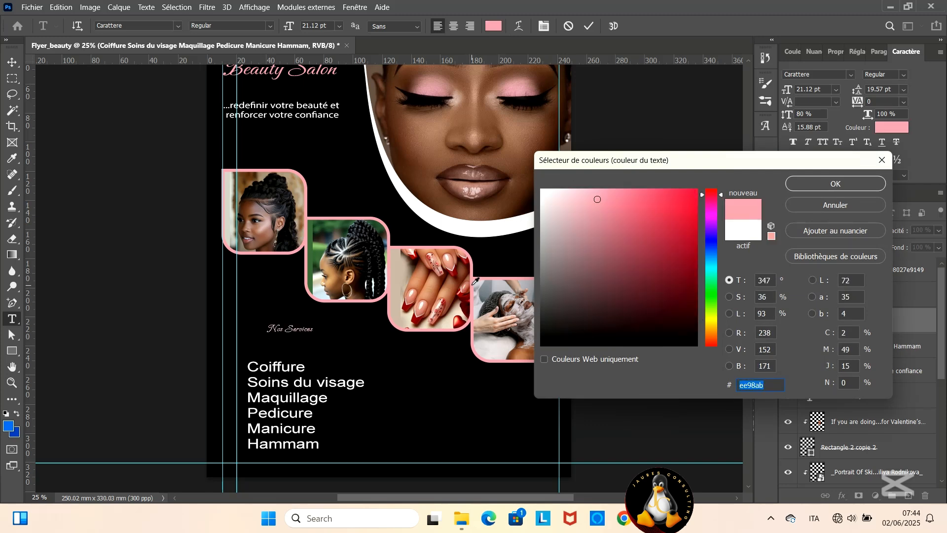
left_click(812, 180)
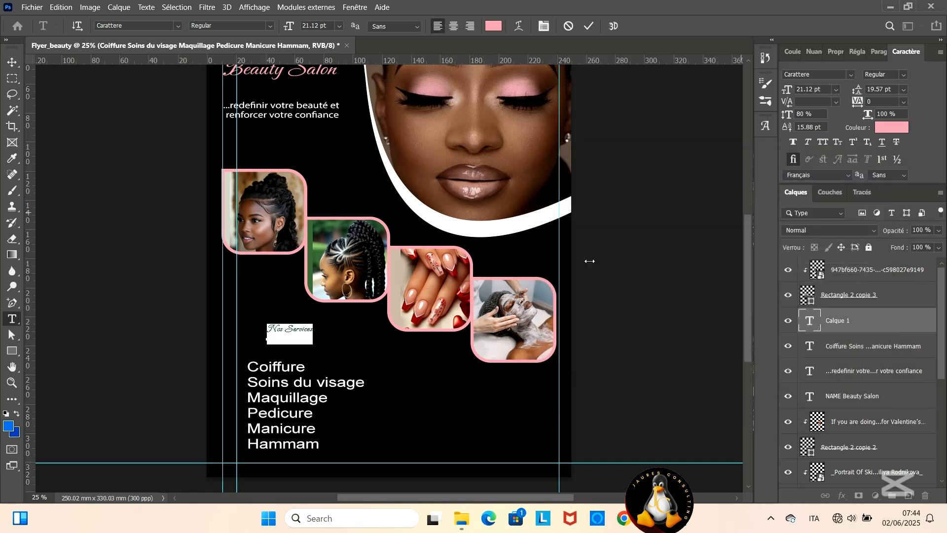
left_click(589, 27)
- Enlarge the "Nos Services" heading to about 211% and place it just above the list, starting at the inner vertical guide
left_click(12, 63)
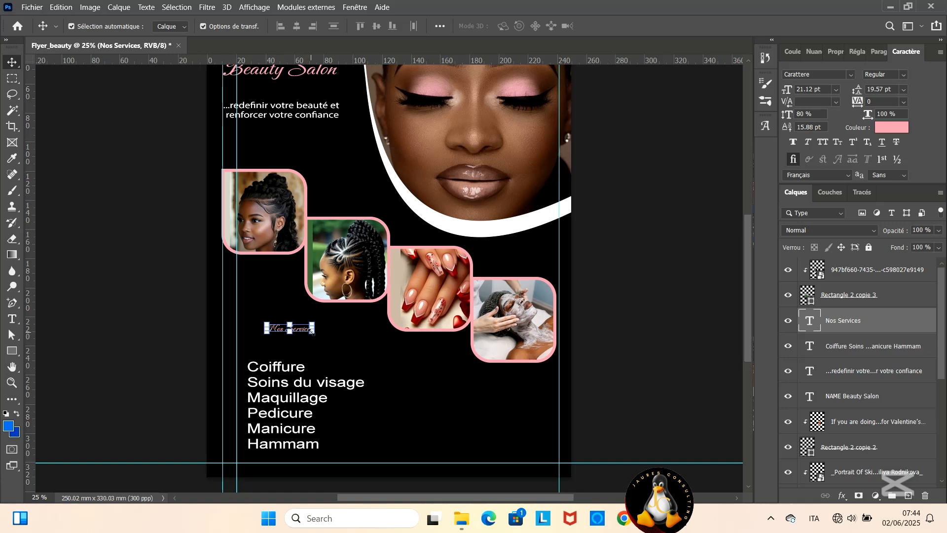
left_click_drag(312, 331, 278, 334)
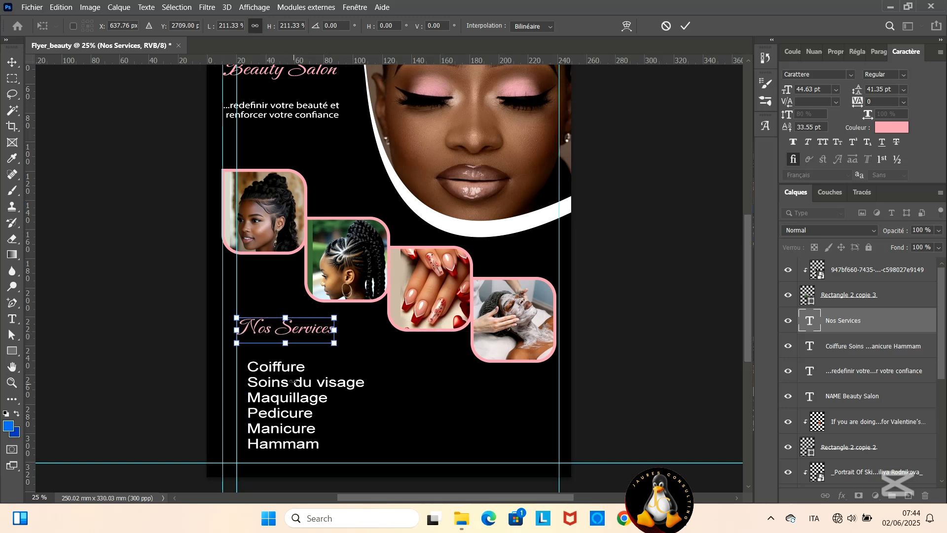
left_click_drag(265, 333, 266, 338)
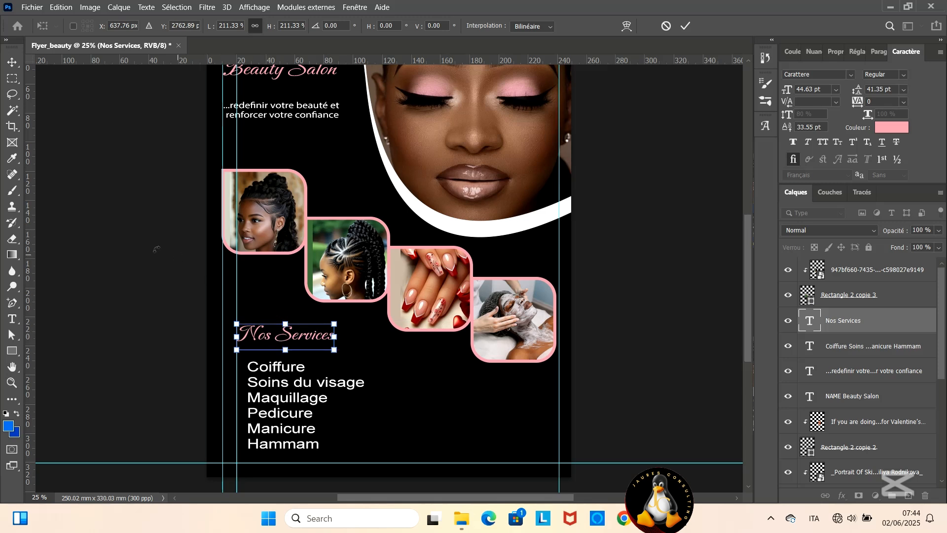
key("m")
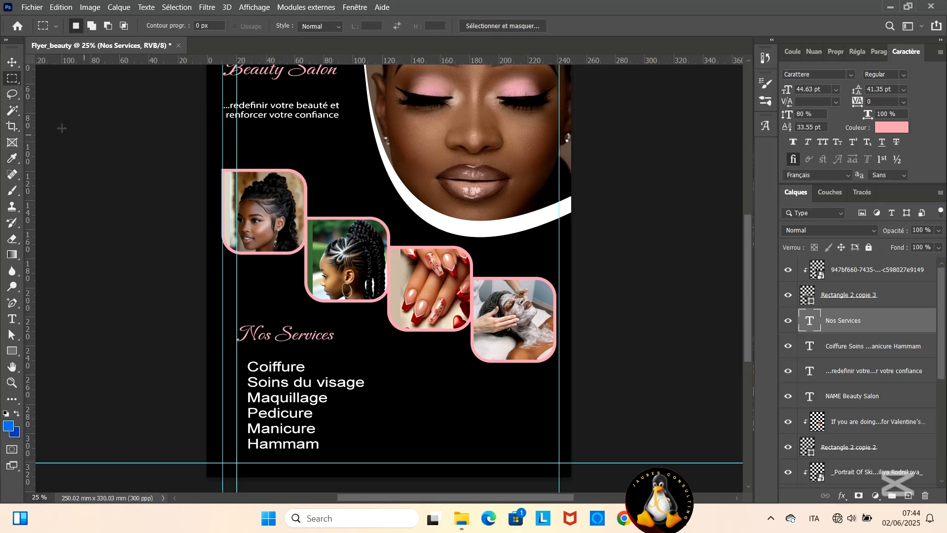
- Move the service list left so its edge lines up with the inner vertical guide under the heading
key("v")
left_click(286, 424)
left_click_drag(285, 423, 276, 415)
- Draw a rectangle of about 11 × 12 mm beside the service list and fill it with white
left_click(14, 351)
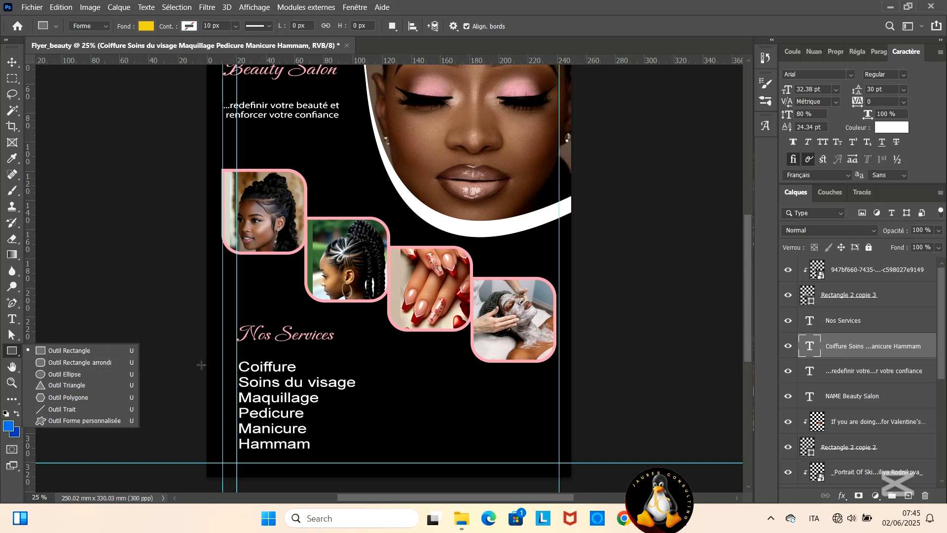
left_click(69, 350)
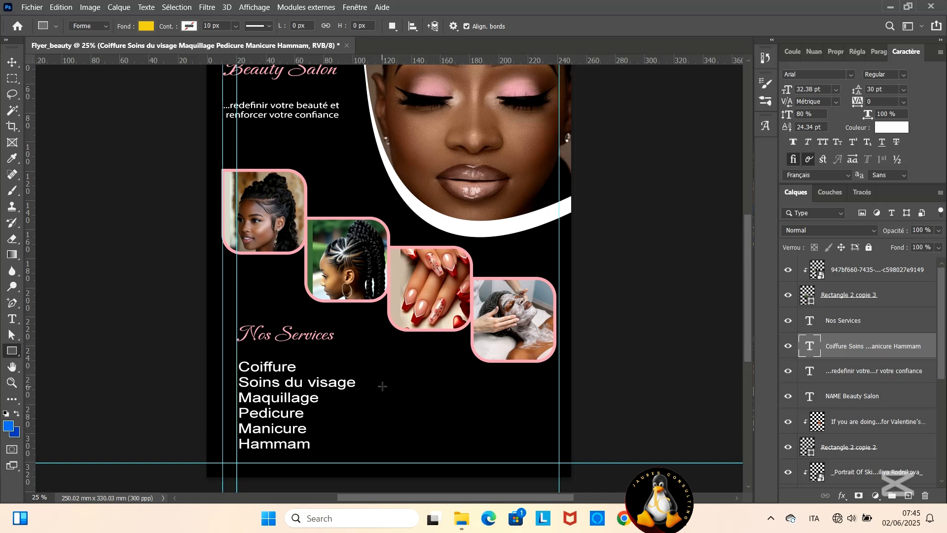
left_click_drag(395, 388, 412, 405)
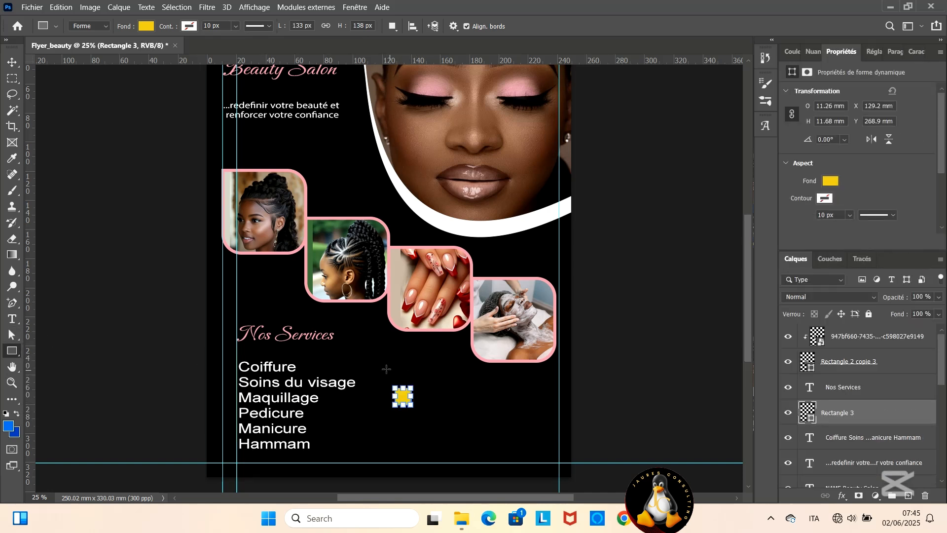
left_click(145, 26)
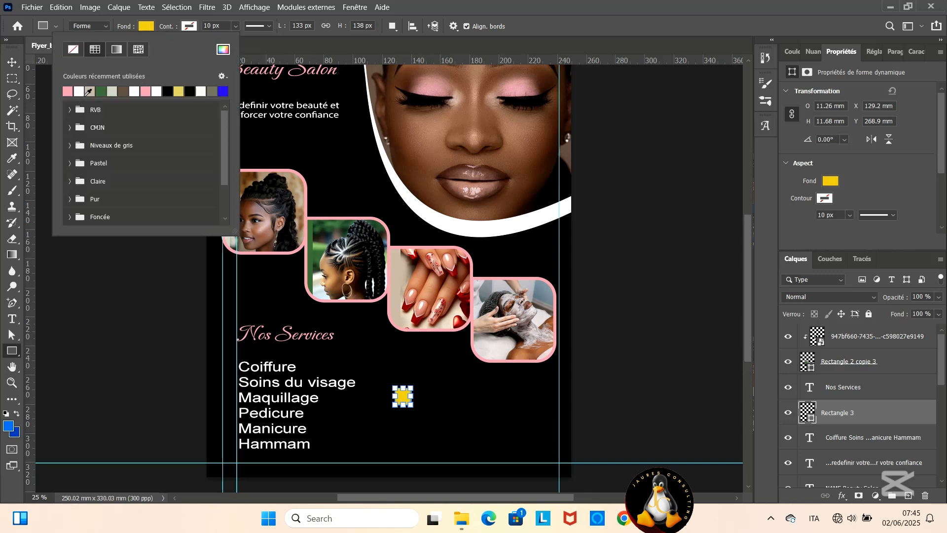
left_click(156, 90)
- Rotate the small white rectangle by 45° to form a diamond
left_click(12, 61)
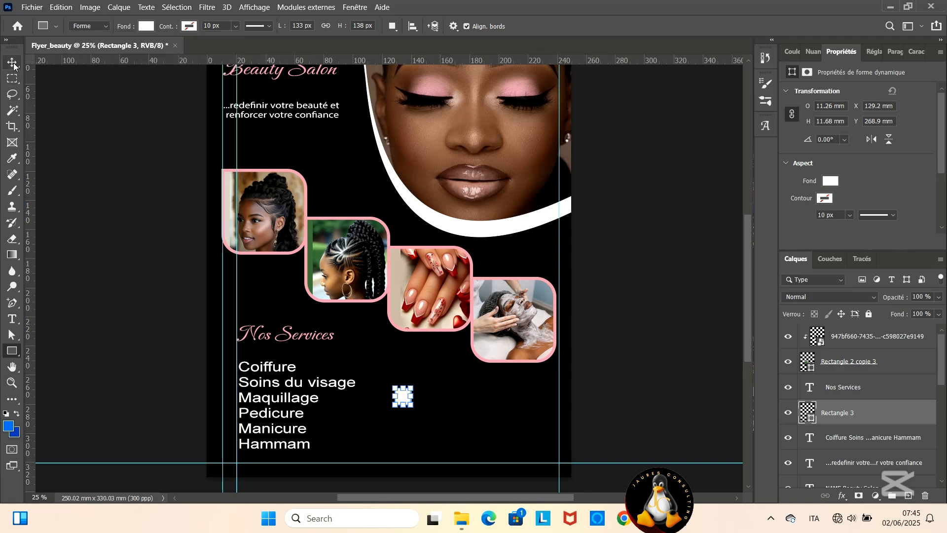
key("ctrl+plus")
key("ctrl+plus")
key("ctrl+plus")
scroll(419, 274, "down", 8)
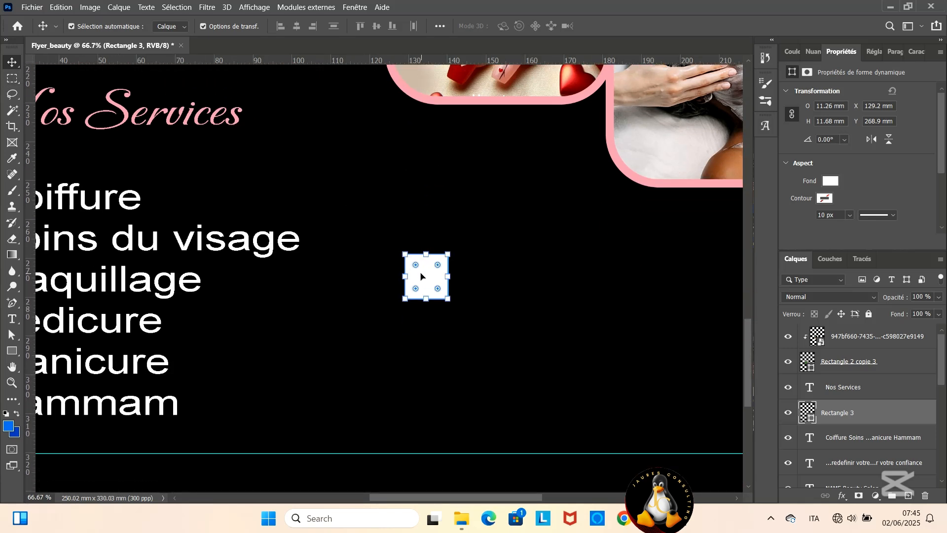
right_click(421, 277)
right_click(845, 413)
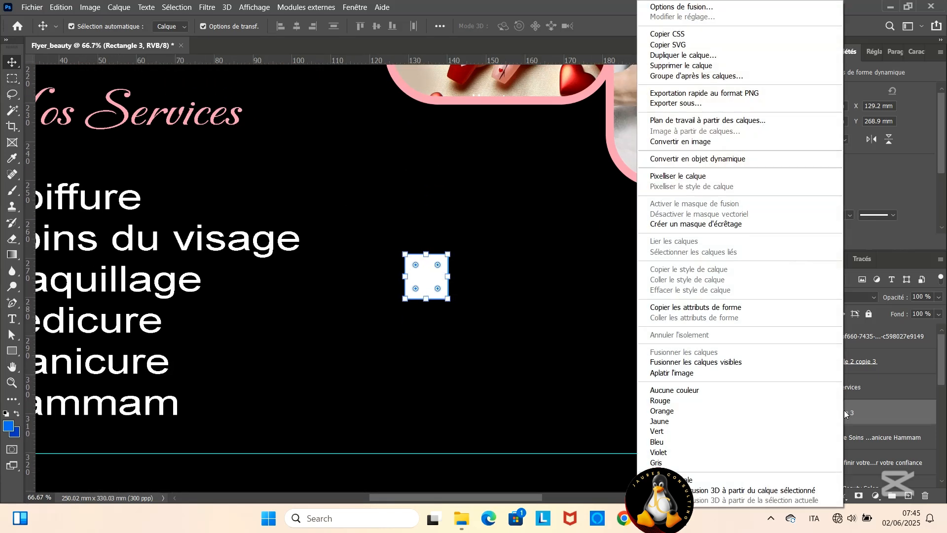
left_click(428, 282)
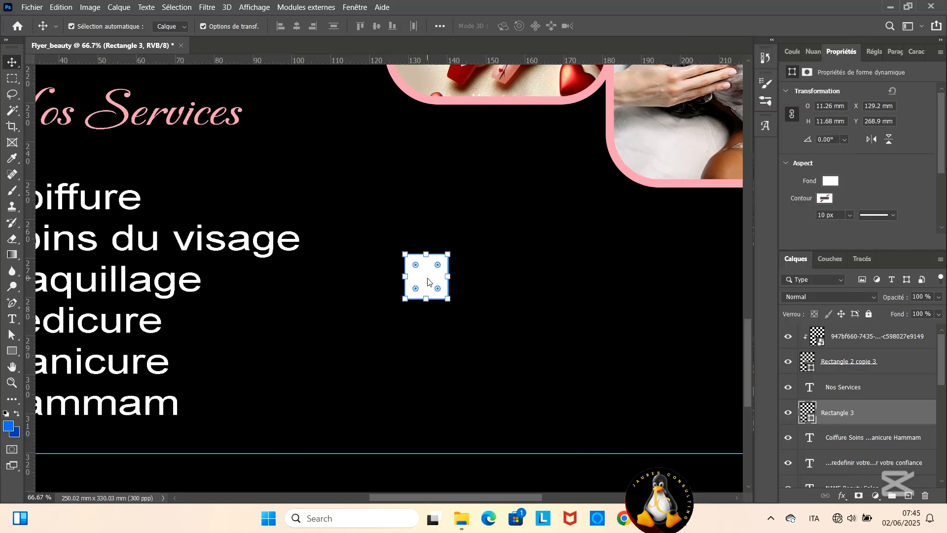
double_click(831, 138)
type("45")
key("Return")
- Give the diamond a white outline 20 px wide
left_click(430, 289)
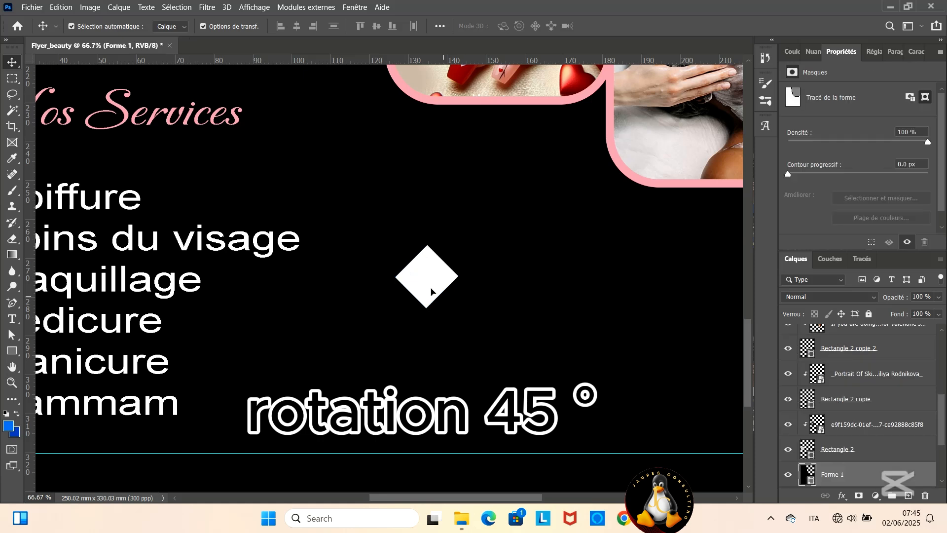
left_click(396, 306)
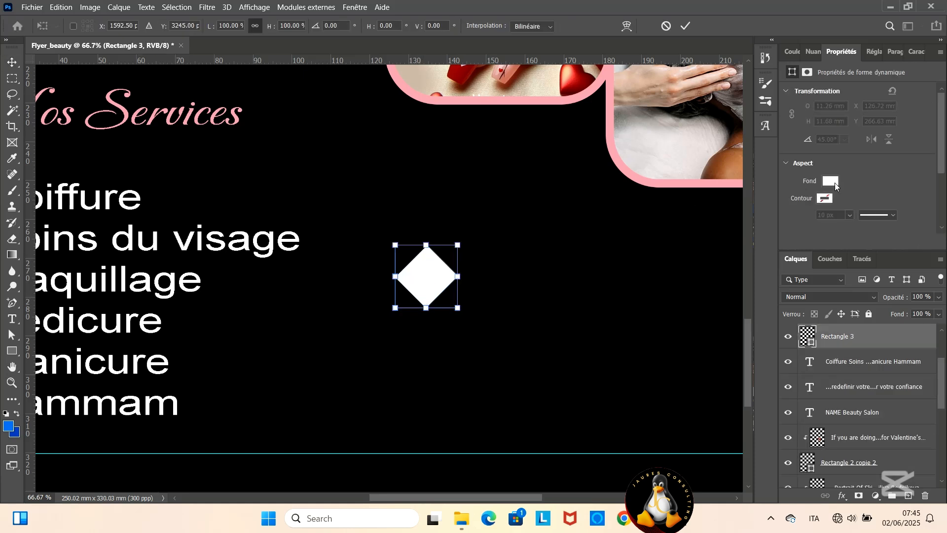
key("Return")
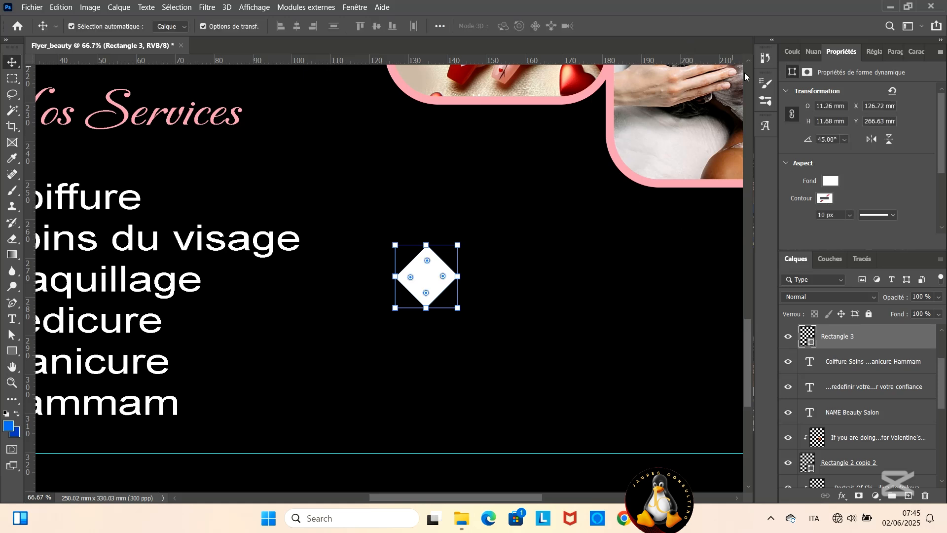
left_click(829, 199)
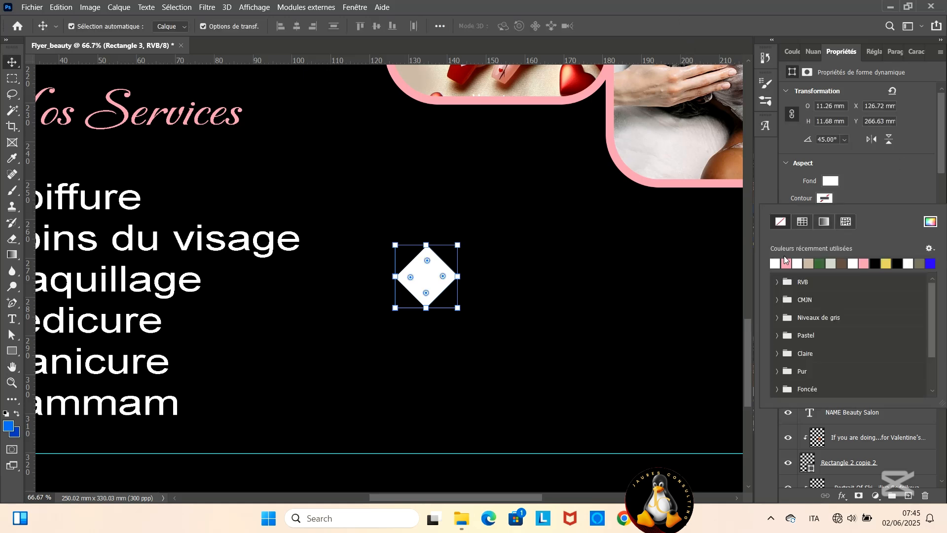
left_click(863, 182)
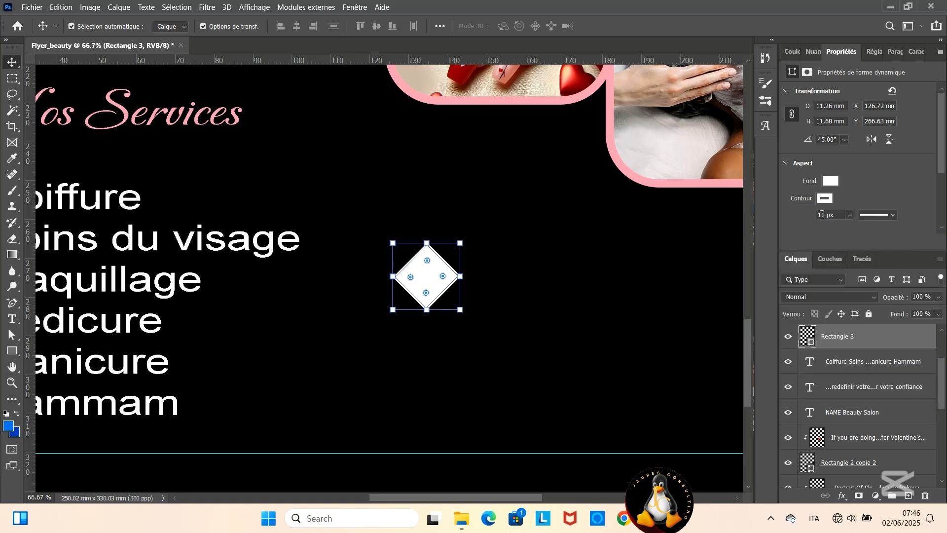
key("Return")
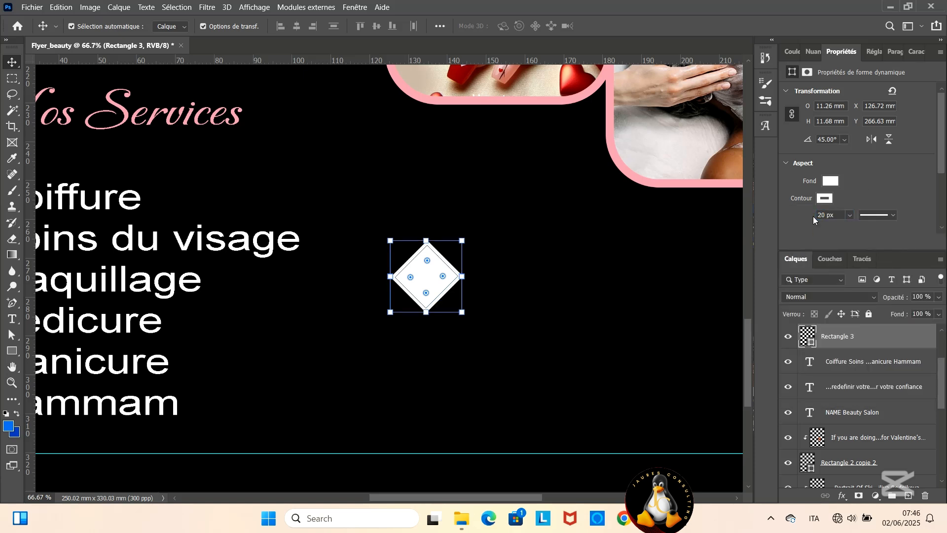
- Shrink the diamond to about 3 × 3 mm and place it as a bullet before Coiffure, between the two left vertical guides
left_click_drag(453, 497, 391, 493)
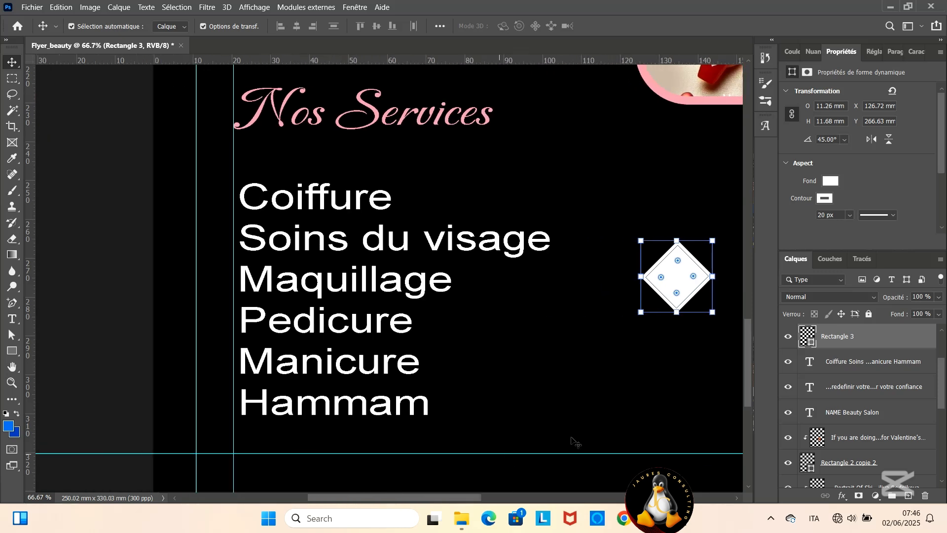
left_click(574, 440)
left_click_drag(676, 283, 206, 198)
left_click_drag(170, 226, 215, 200)
key("ctrl+minus")
key("ctrl+minus")
key("ctrl+minus")
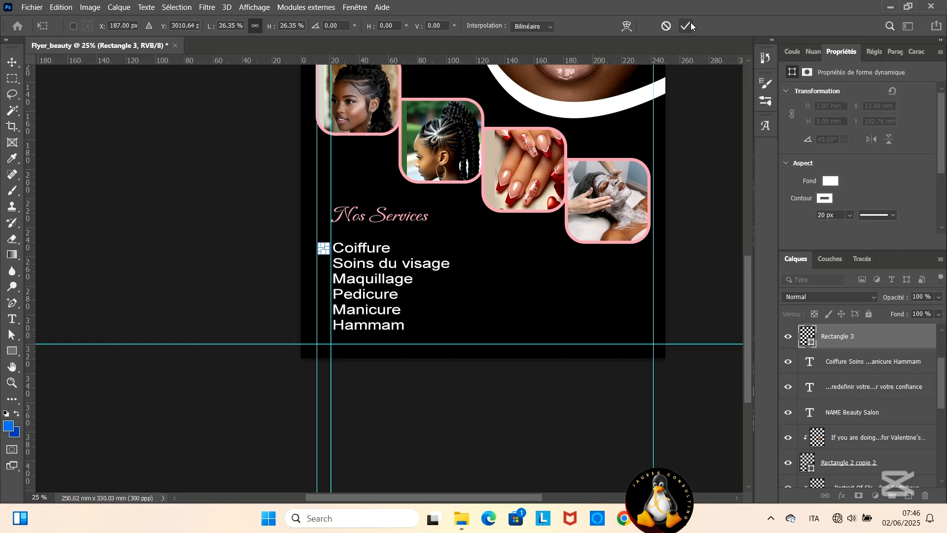
left_click(691, 26)
- Remove the fill from the diamond bullet before Coiffure so only its white outline is kept
left_click(491, 270)
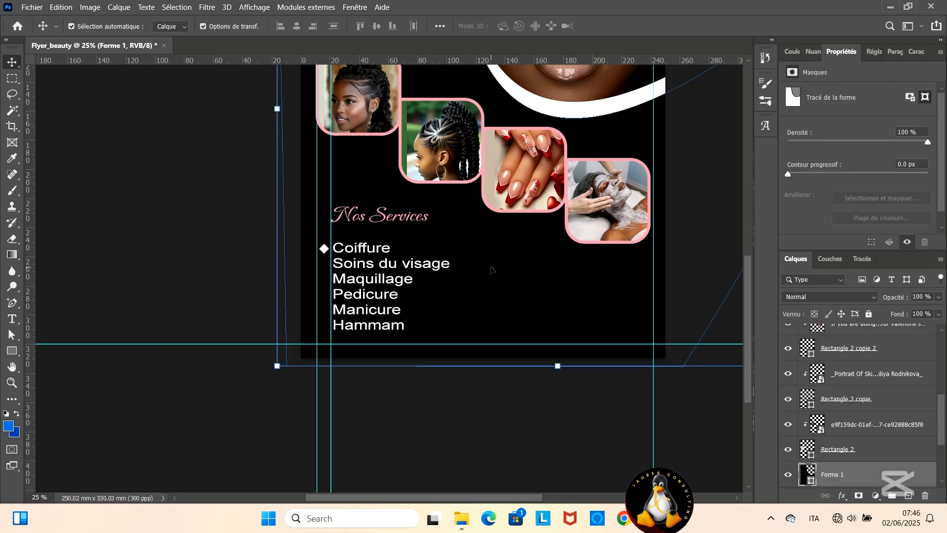
key("ctrl+plus")
key("ctrl+plus")
key("ctrl+plus")
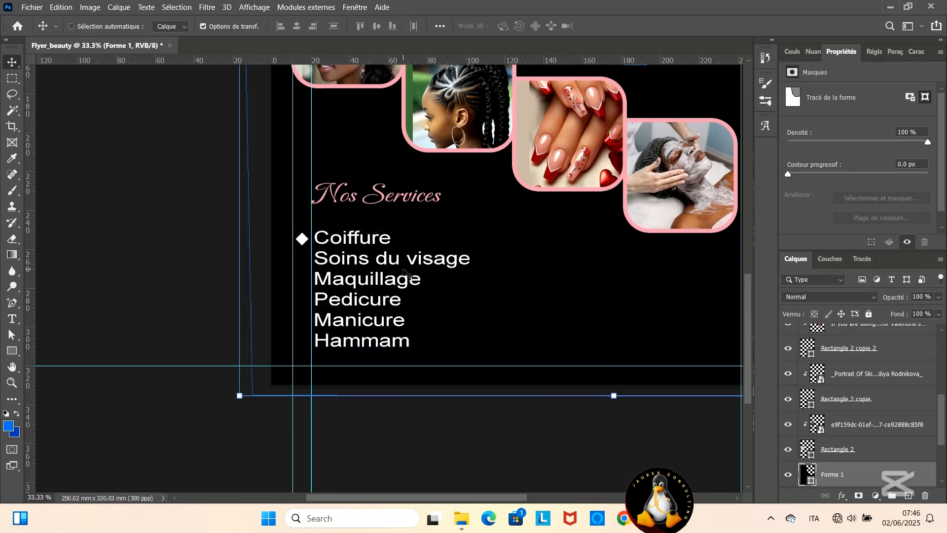
left_click(215, 200)
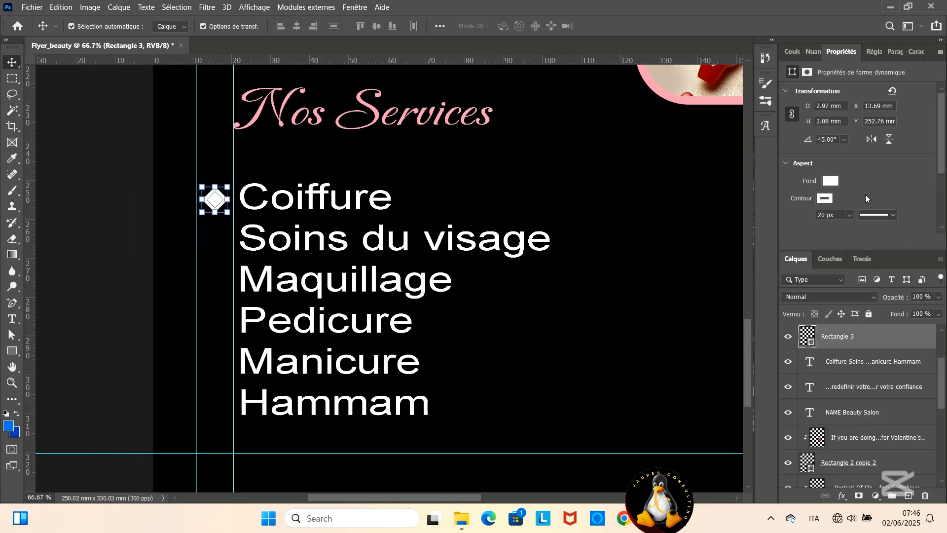
left_click(830, 181)
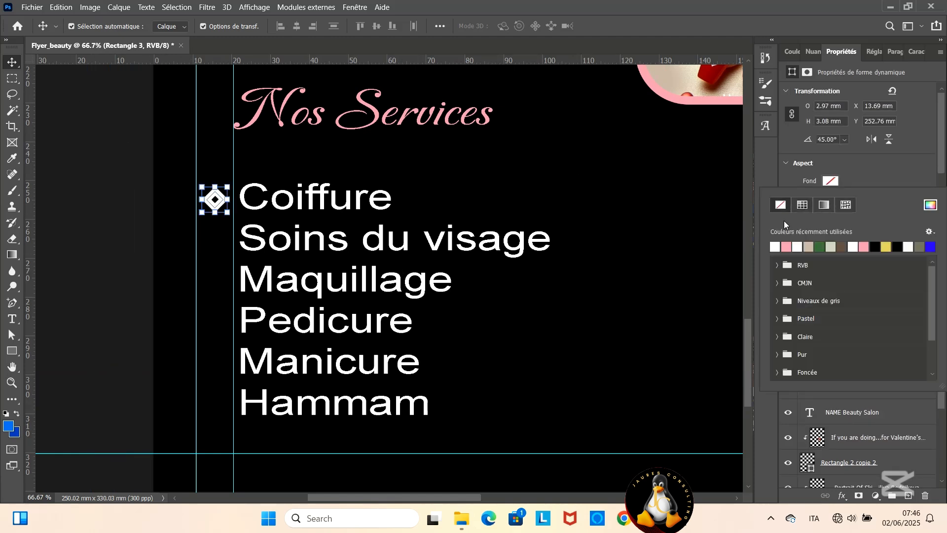
left_click(863, 179)
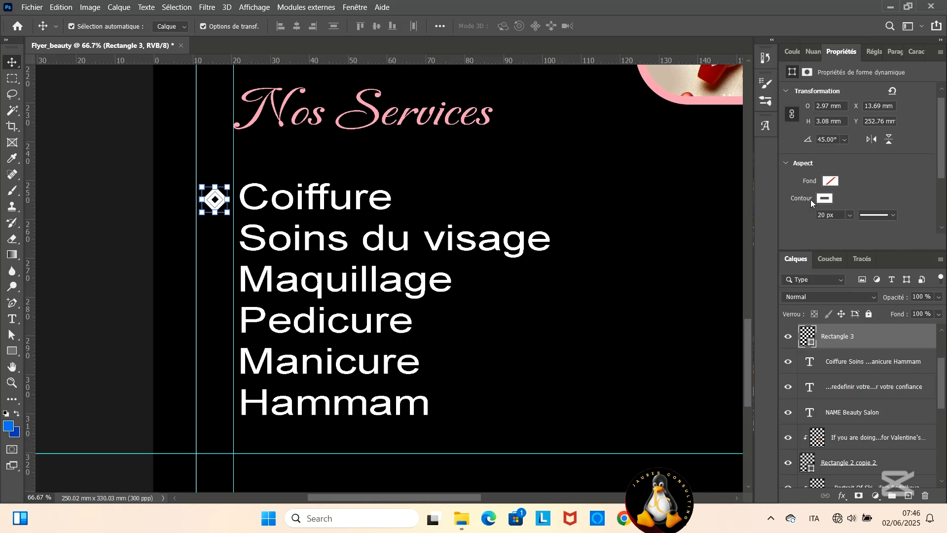
- Try the inside alignment for the diamond's outline, and restore the centred alignment
scroll(809, 199, "down", 1)
left_click(835, 192)
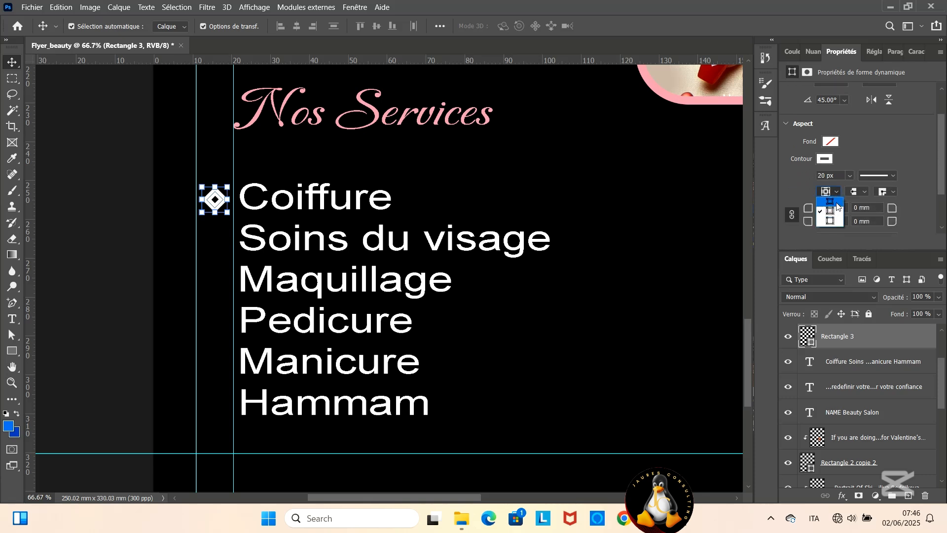
left_click(836, 202)
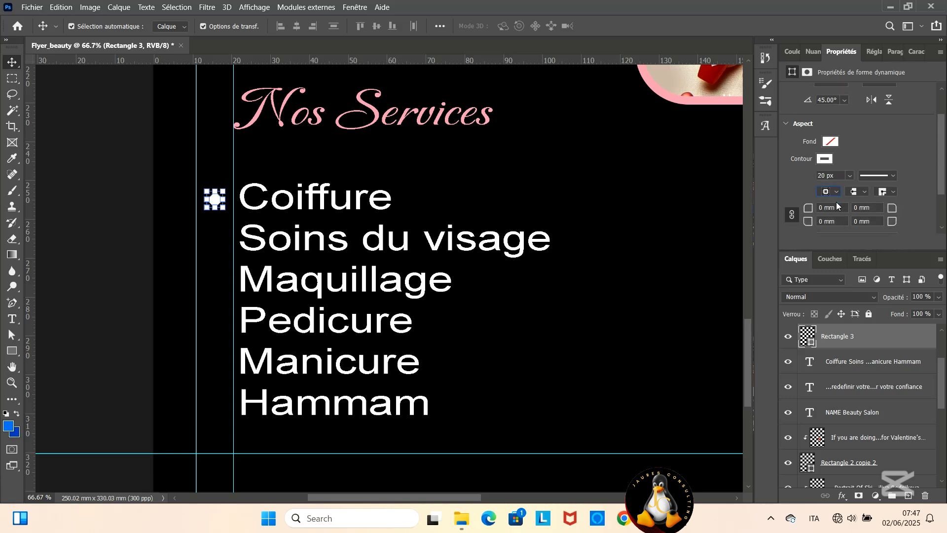
left_click(836, 192)
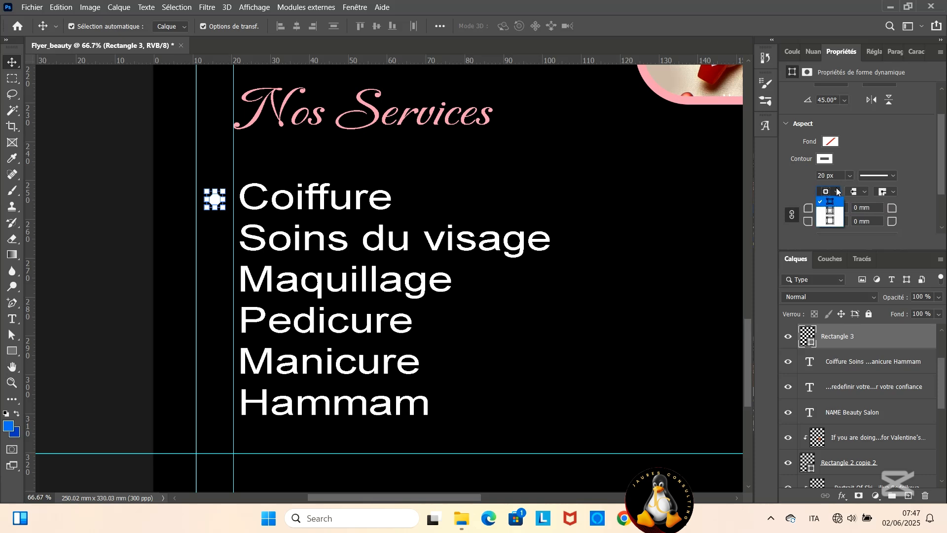
left_click(789, 190)
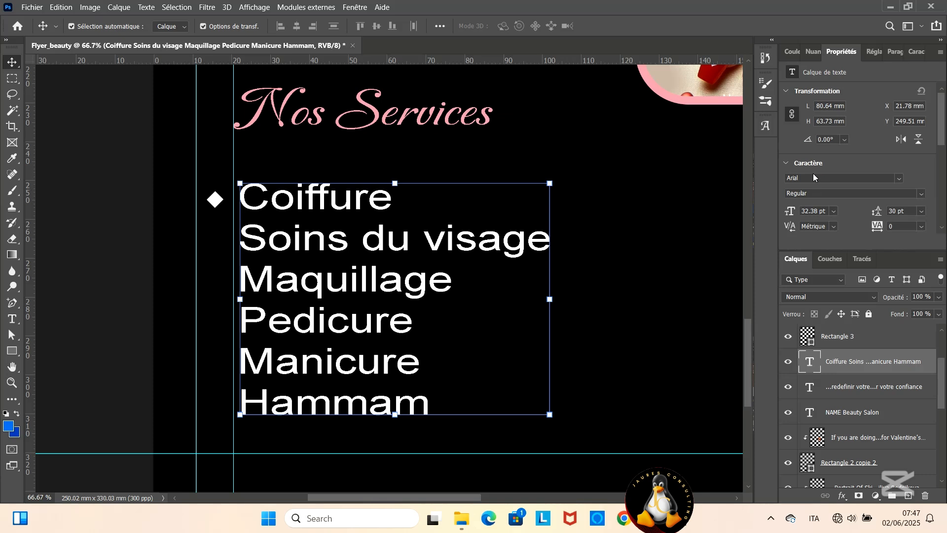
scroll(797, 173, "down", 2)
left_click(215, 200)
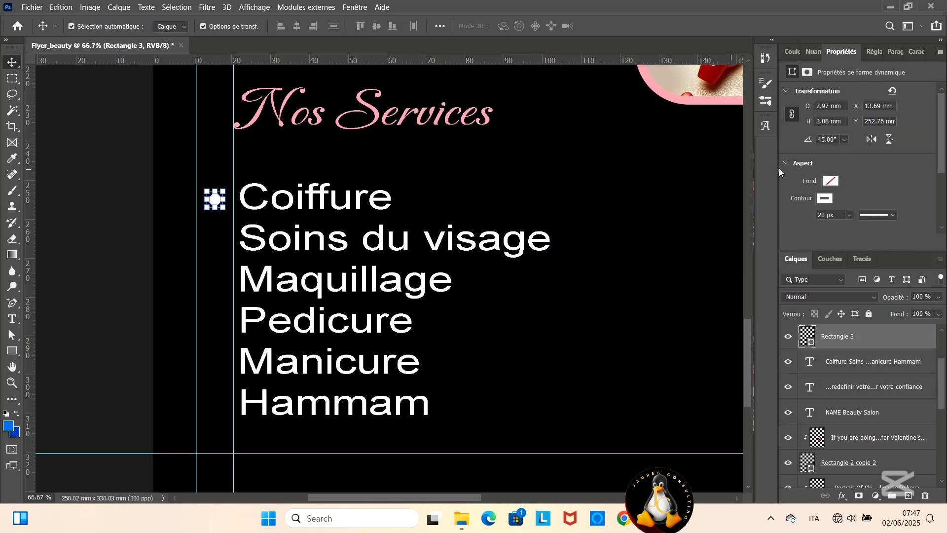
scroll(833, 199, "down", 2)
scroll(833, 200, "down", 1)
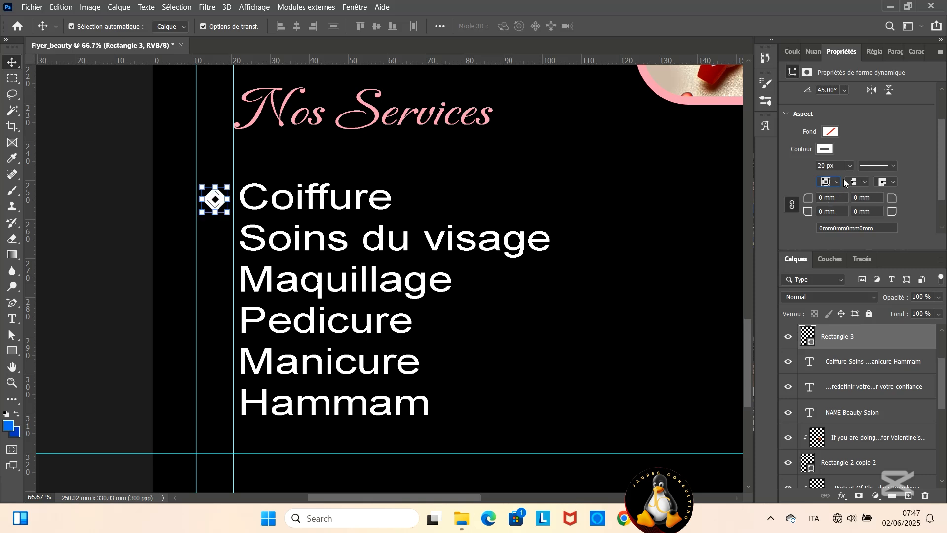
left_click(837, 182)
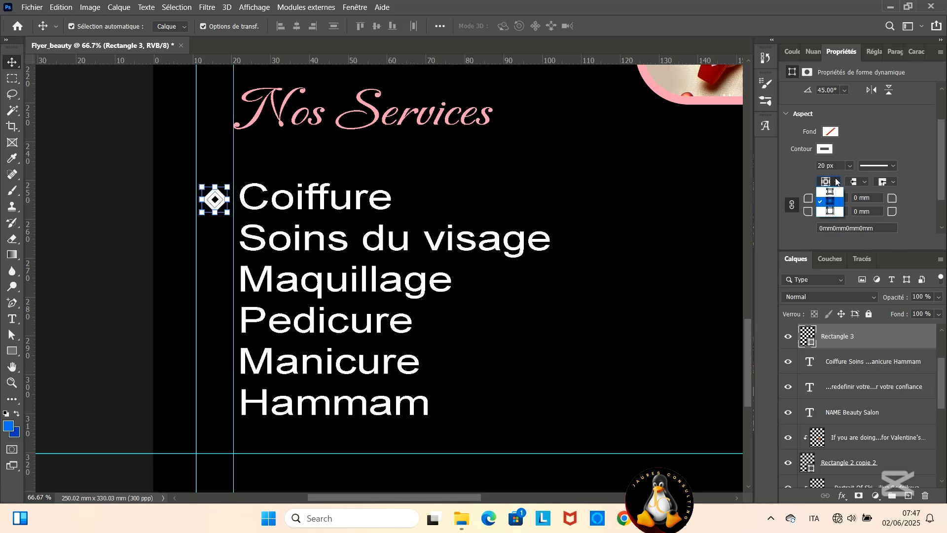
left_click(855, 153)
- Set the diamond's outline width to 10 px
scroll(835, 153, "down", 1)
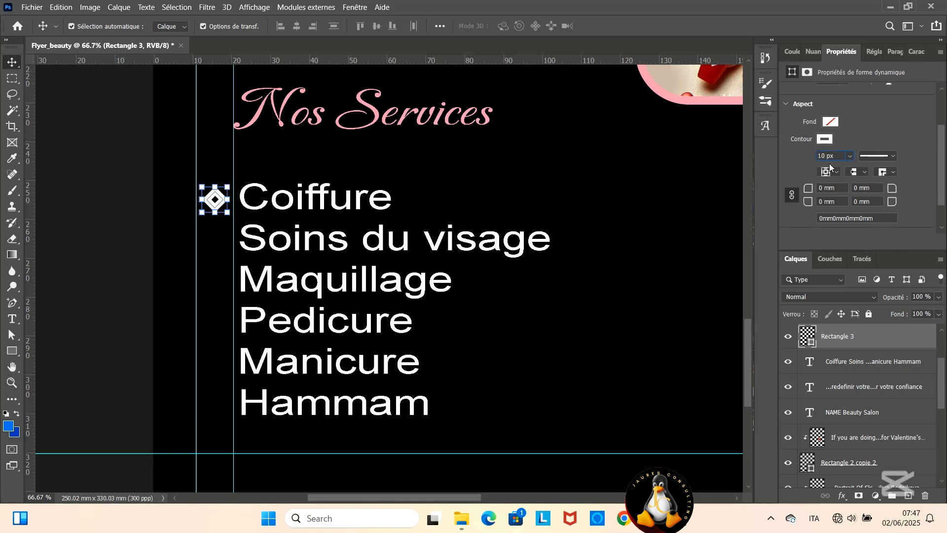
left_click(628, 165)
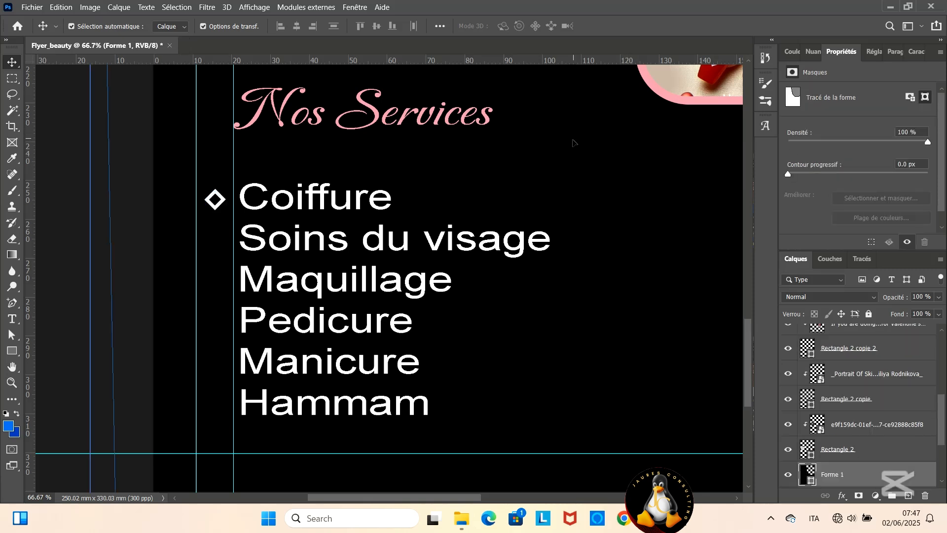
- Duplicate the outlined diamond layer four times
left_click(215, 199)
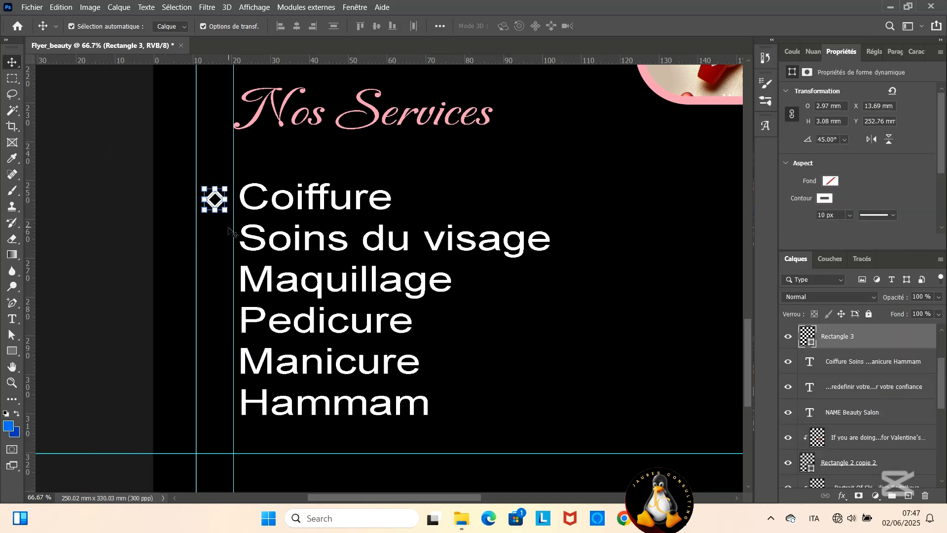
key("ctrl+j")
key("ctrl+j")
key("ctrl+j")
key("ctrl+j")
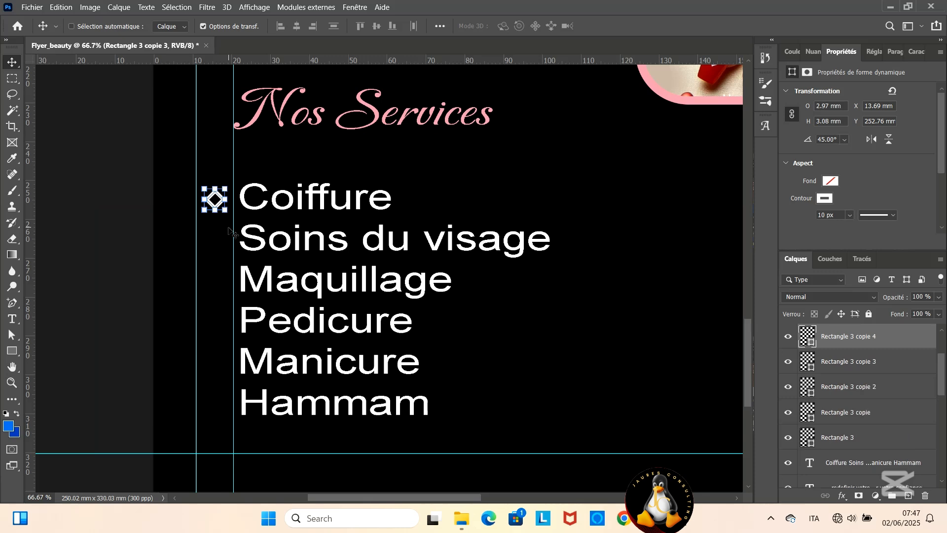
- Place the diamond copies in a vertical column before Soins du visage, Maquillage, Pedicure and Manicure
key("ctrl+plus")
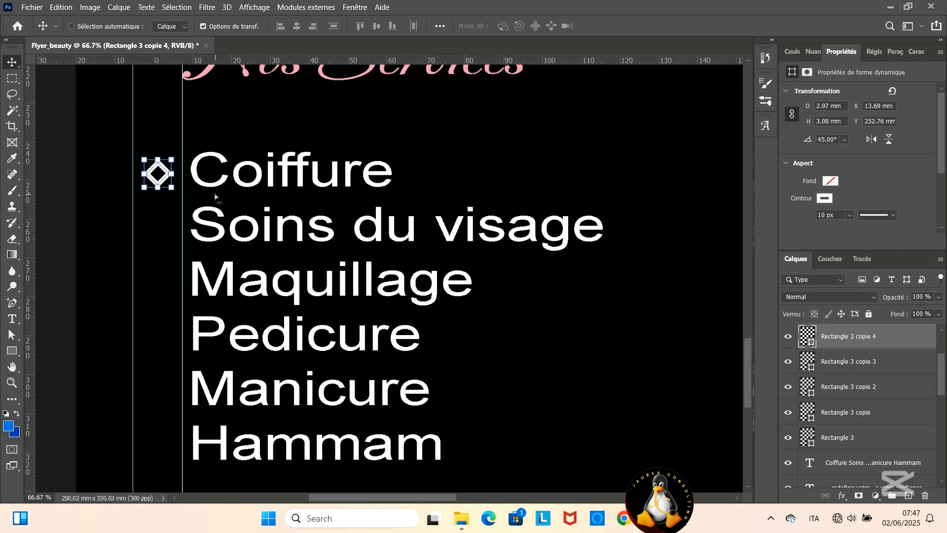
left_click(116, 239)
left_click_drag(131, 151, 133, 205)
left_click_drag(130, 151, 135, 328)
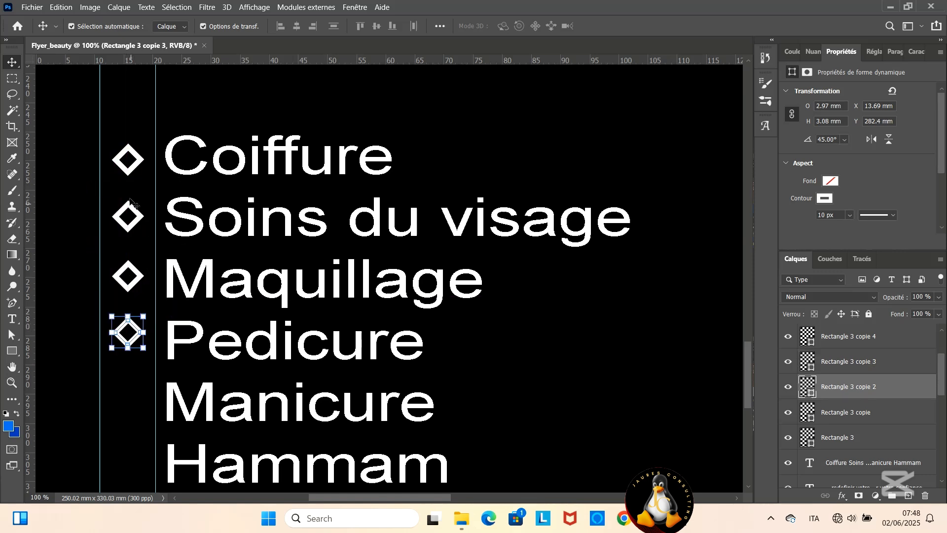
left_click(134, 156)
left_click_drag(134, 157, 128, 389)
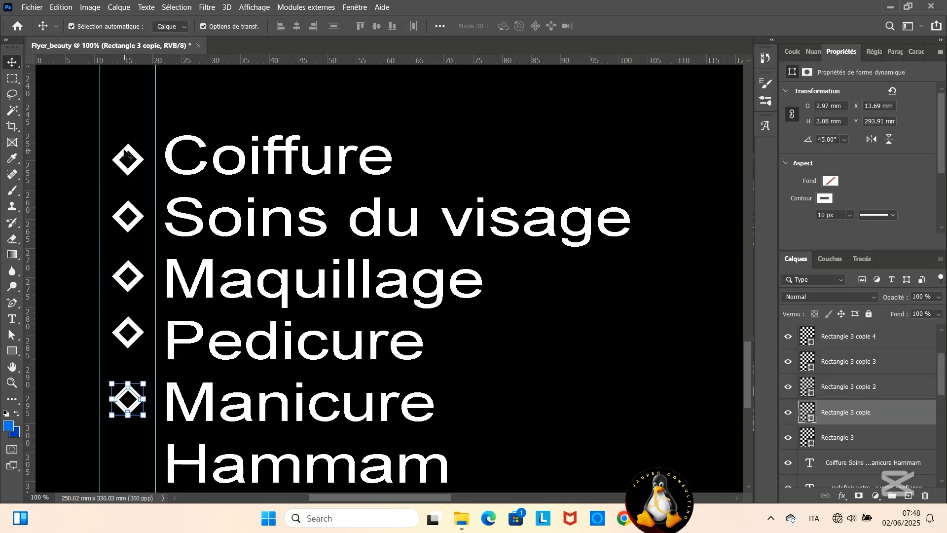
left_click(128, 151)
key("ctrl+t")
left_click_drag(128, 150, 131, 146)
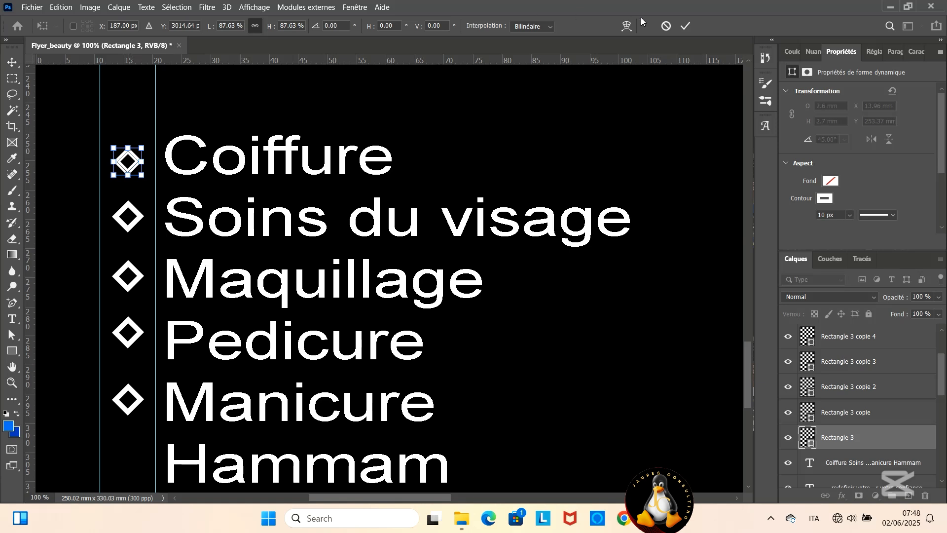
left_click(685, 26)
- Duplicate the diamond before Coiffure once more and place the copy as the bullet before Hammam
key("ctrl+j")
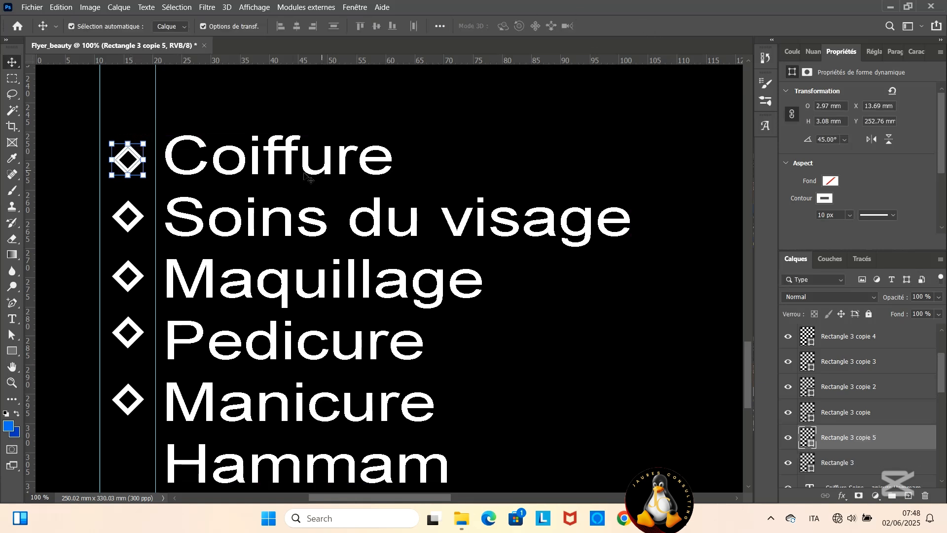
left_click_drag(136, 157, 117, 461)
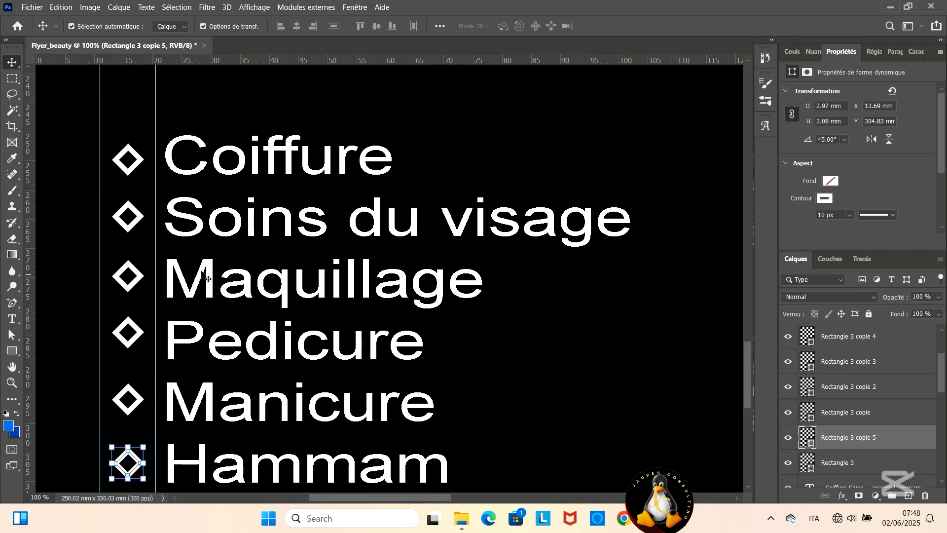
scroll(212, 262, "down", 1)
scroll(214, 258, "down", 2)
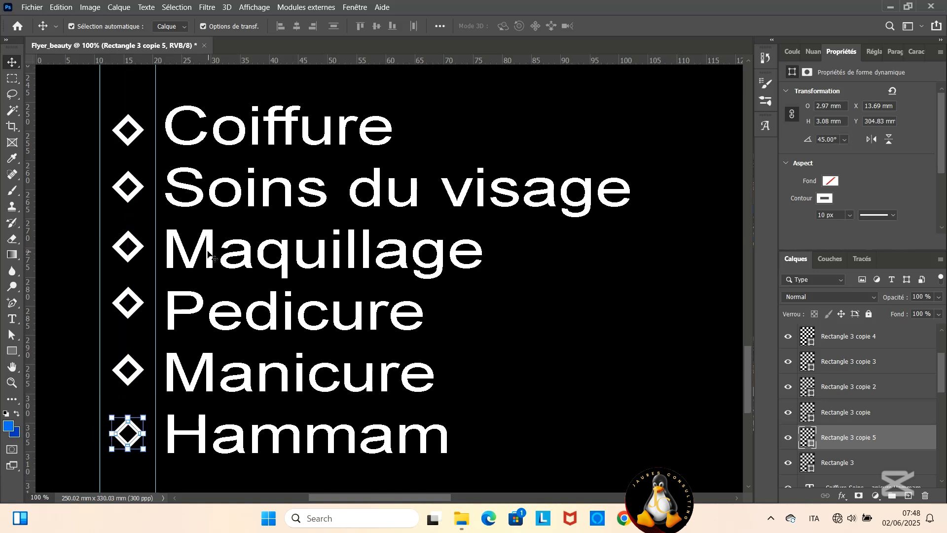
scroll(213, 256, "up", 2)
- Draw a rectangle of about 99 × 94 mm enclosing the Nos Services heading and the bulleted list
key("ctrl+minus")
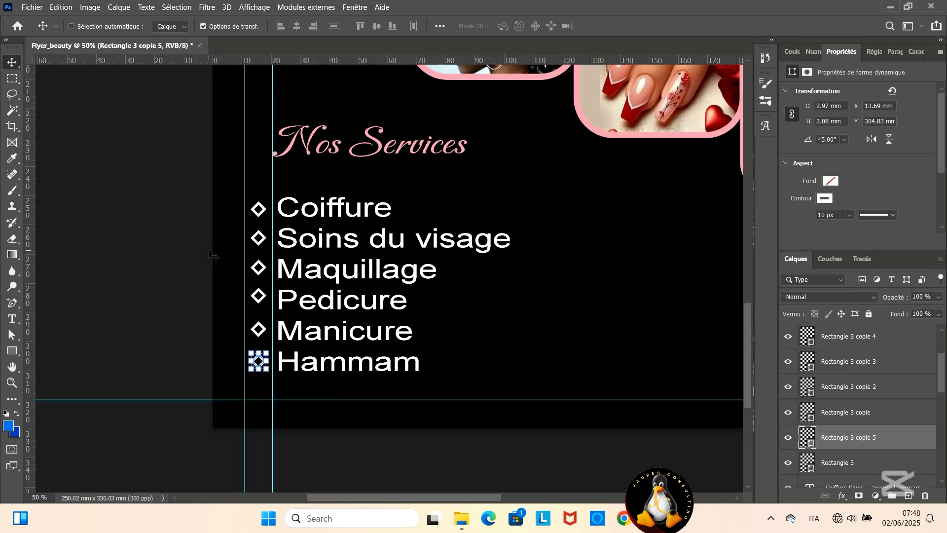
scroll(215, 250, "up", 2)
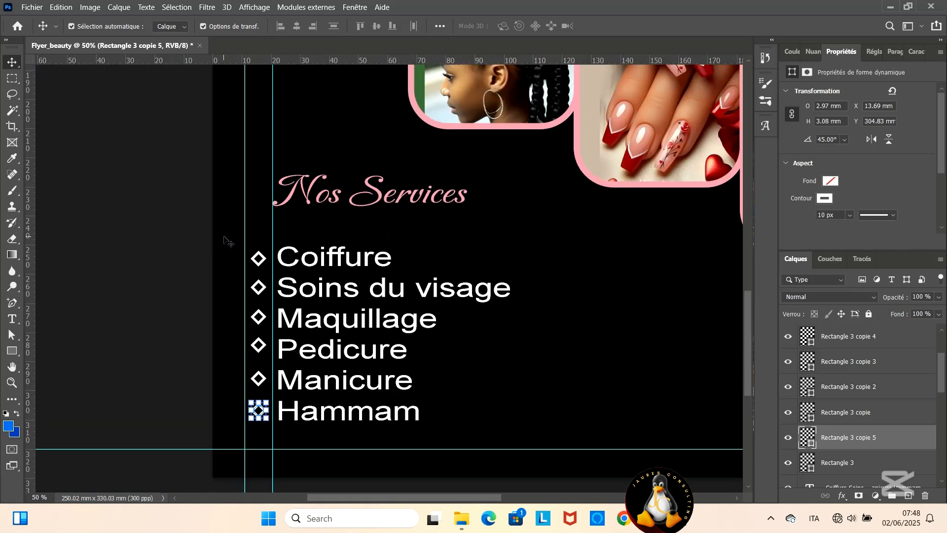
scroll(226, 242, "up", 1)
key("u")
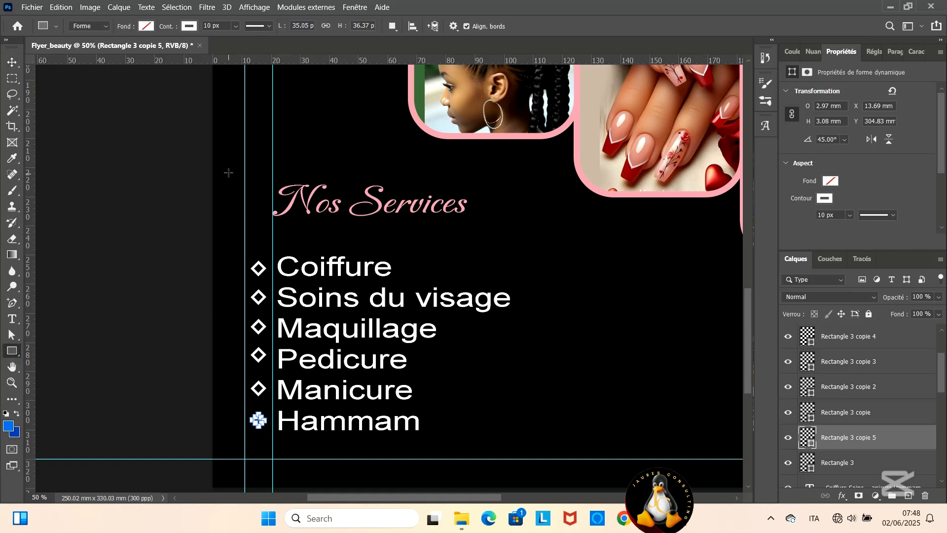
left_click_drag(229, 171, 520, 445)
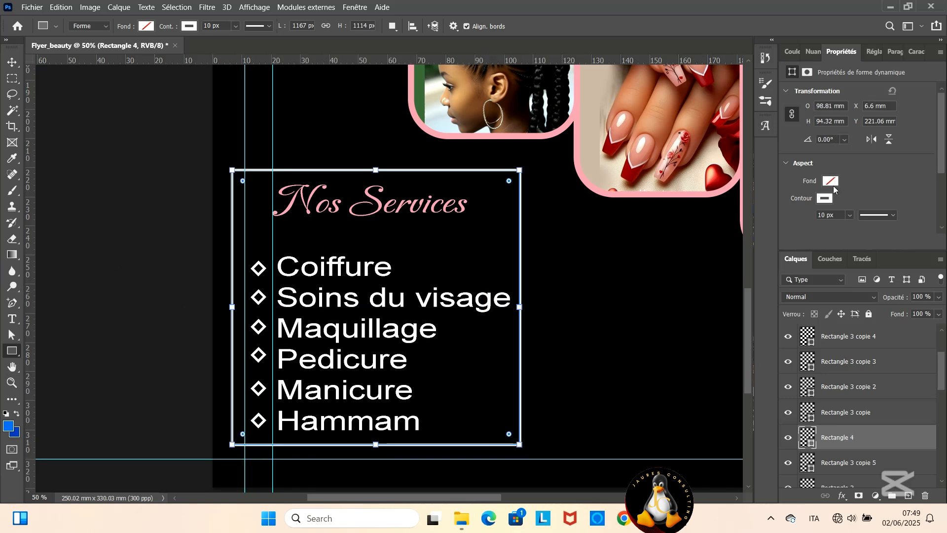
- Remove the large rectangle's outline and fill it with white
left_click(827, 198)
left_click(780, 224)
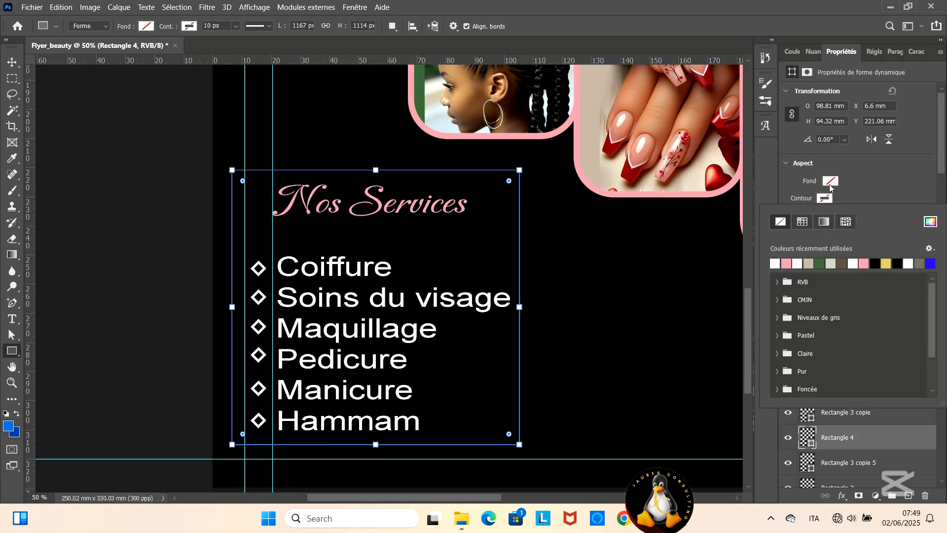
left_click(830, 182)
left_click(775, 247)
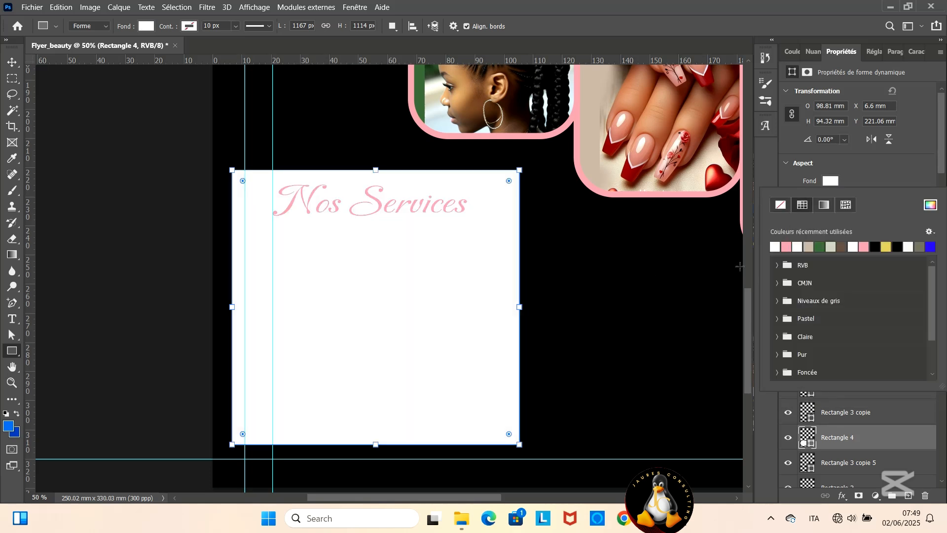
- Round all four corners of the white rectangle around the service list
key("v")
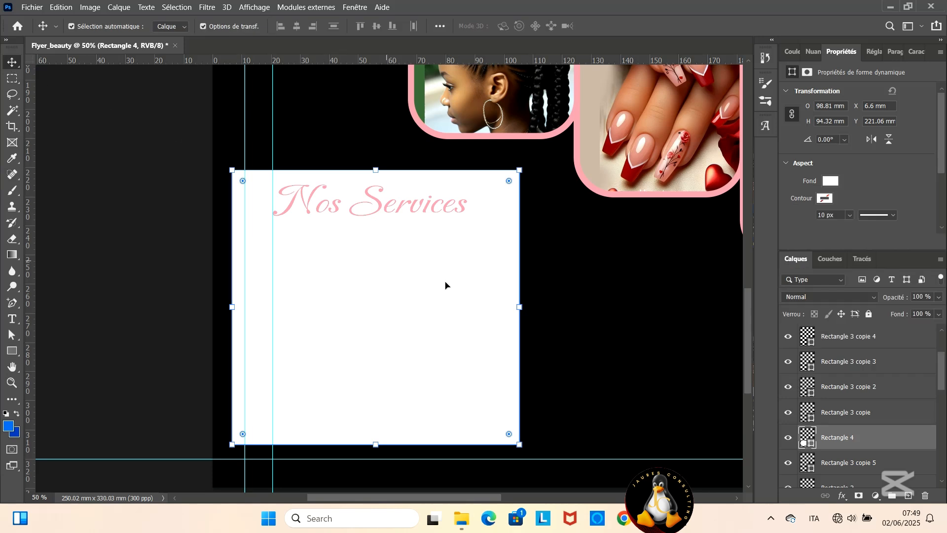
left_click_drag(508, 434, 493, 425)
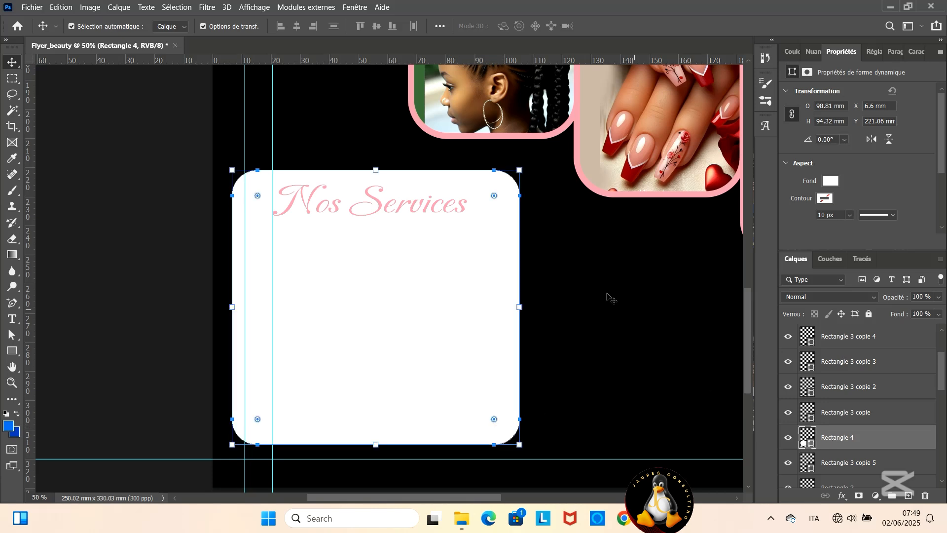
- Move the Nos Services text layer below the white rectangle and lower the rectangle's opacity to 17%
left_click(430, 209)
left_click(411, 346)
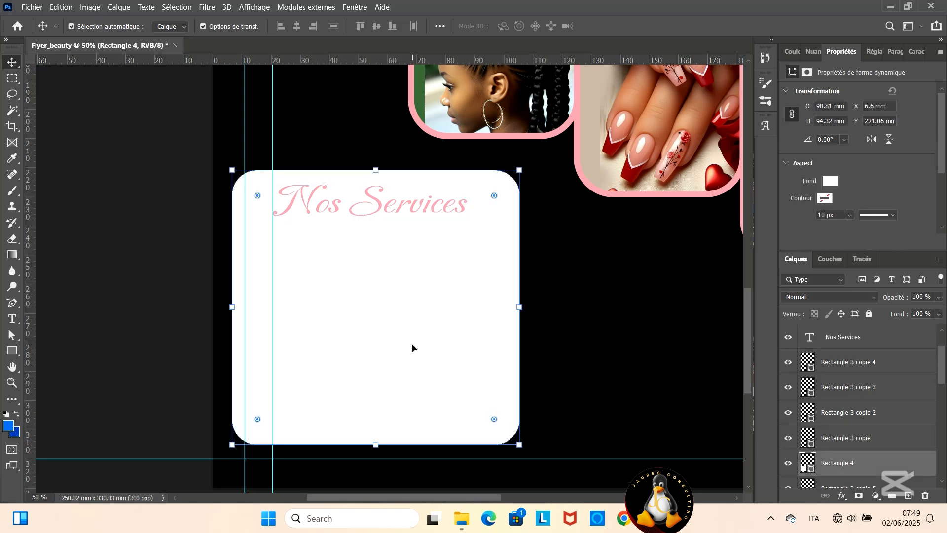
left_click_drag(849, 336, 841, 473)
left_click(875, 443)
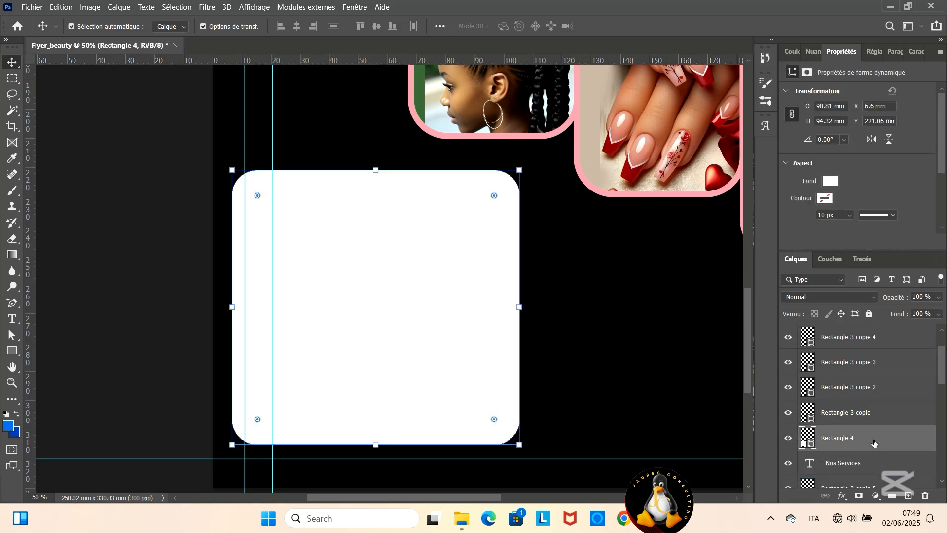
left_click_drag(900, 299, 845, 307)
left_click(601, 403)
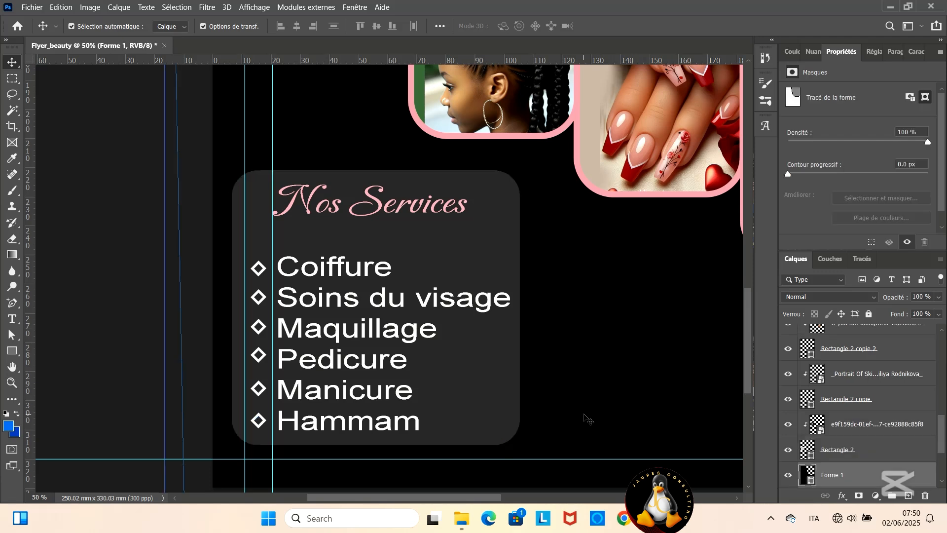
- Shift the translucent rectangle and scale it to about 97%, with its left edge on the outer left vertical guide
left_click_drag(487, 373, 496, 375)
key("ctrl+t")
left_click_drag(532, 311, 523, 311)
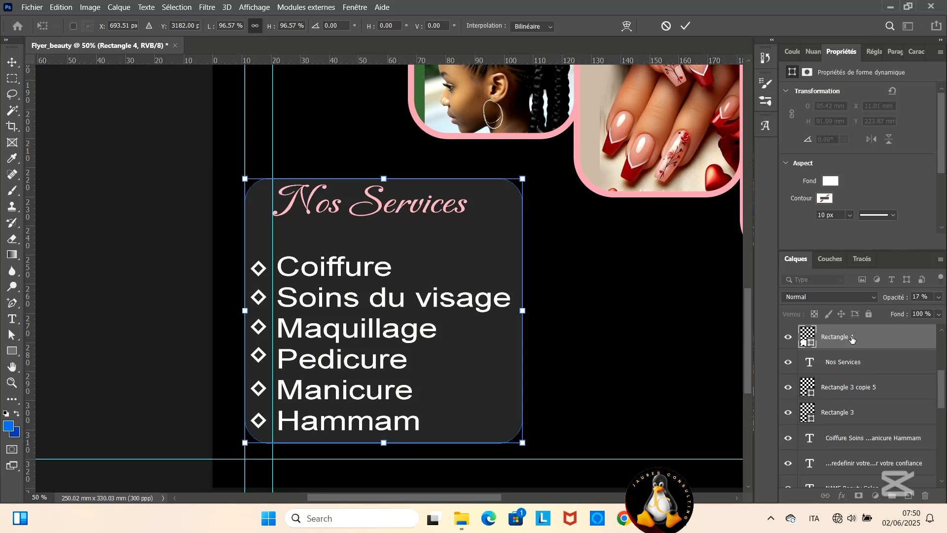
- Move the translucent rounded rectangle's layer beneath the service-list text layer
mouse_move(854, 342)
left_mouse_down()
mouse_move(856, 481)
mouse_move(859, 350)
left_mouse_up()
scroll(858, 351, "down", 3)
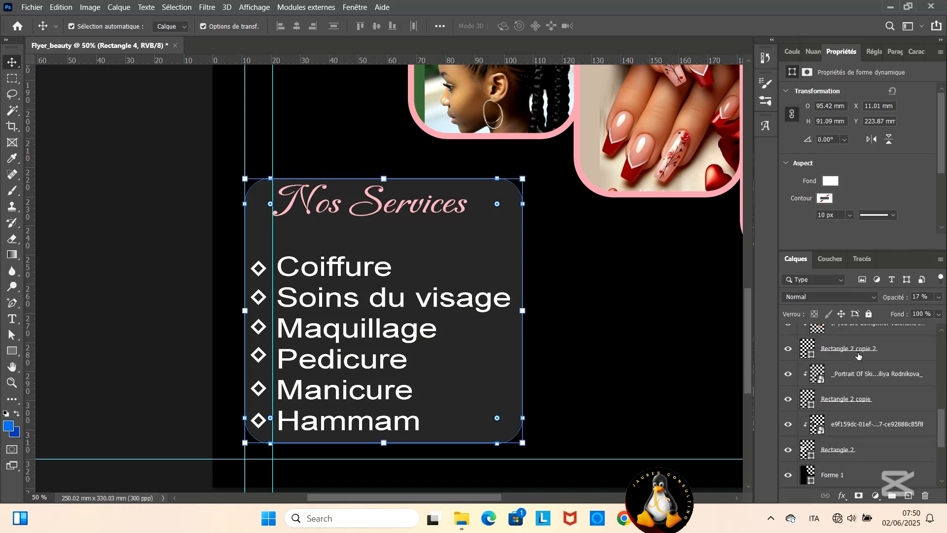
left_click(847, 351)
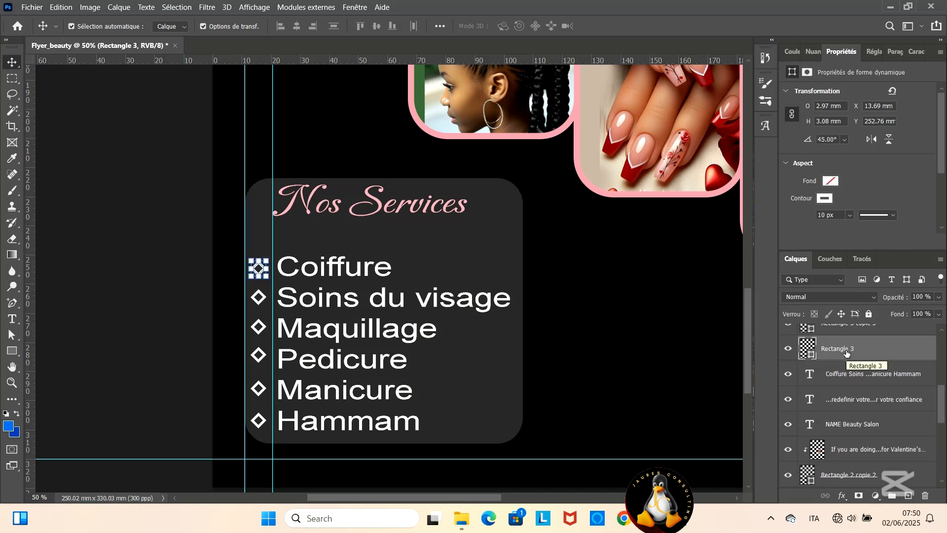
left_click(468, 266)
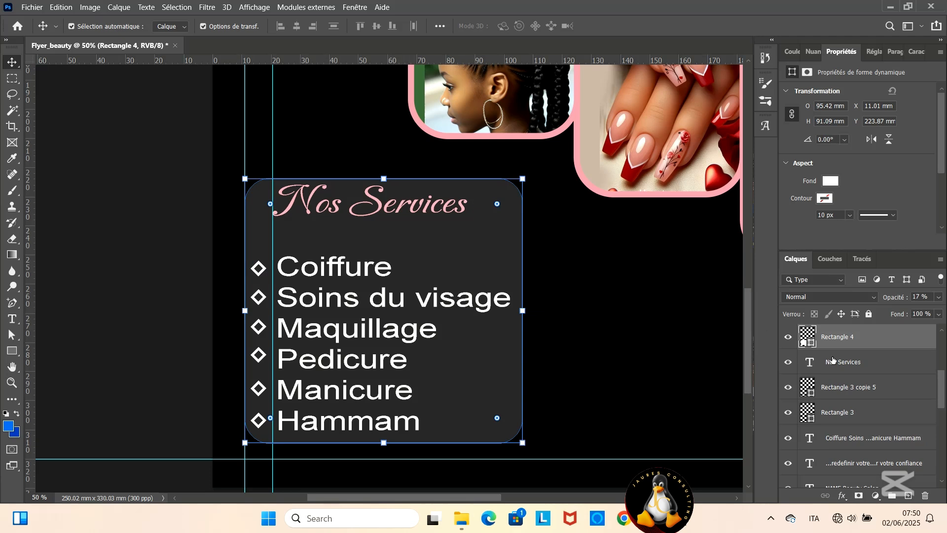
scroll(833, 359, "up", 3)
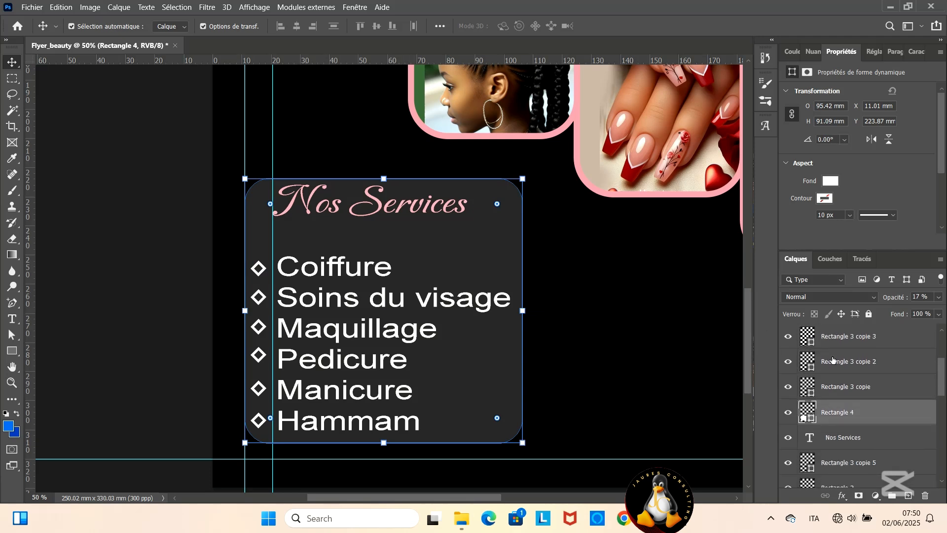
scroll(833, 360, "down", 2)
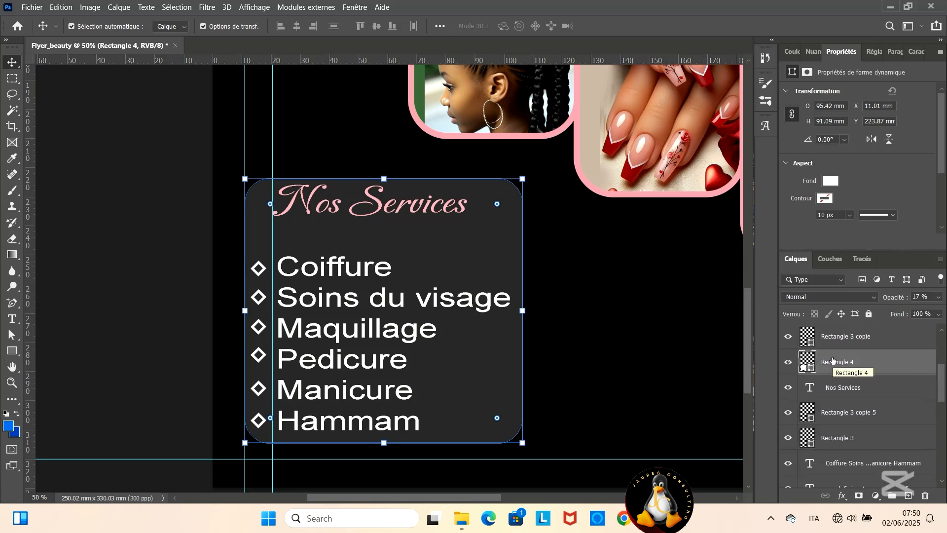
left_click_drag(828, 364, 846, 448)
scroll(843, 407, "down", 1)
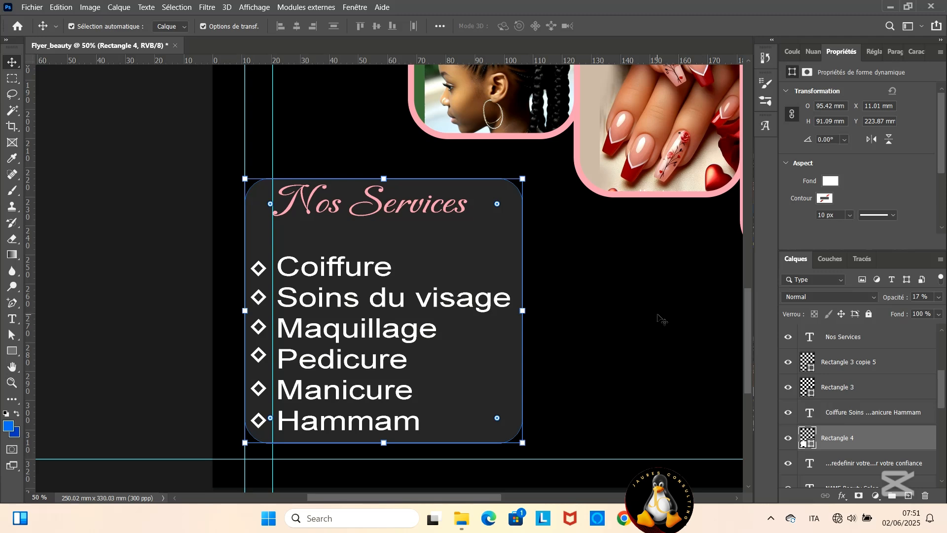
- Duplicate the Nos Services heading and place the copy in the empty area to the right of the services panel
scroll(571, 269, "up", 10)
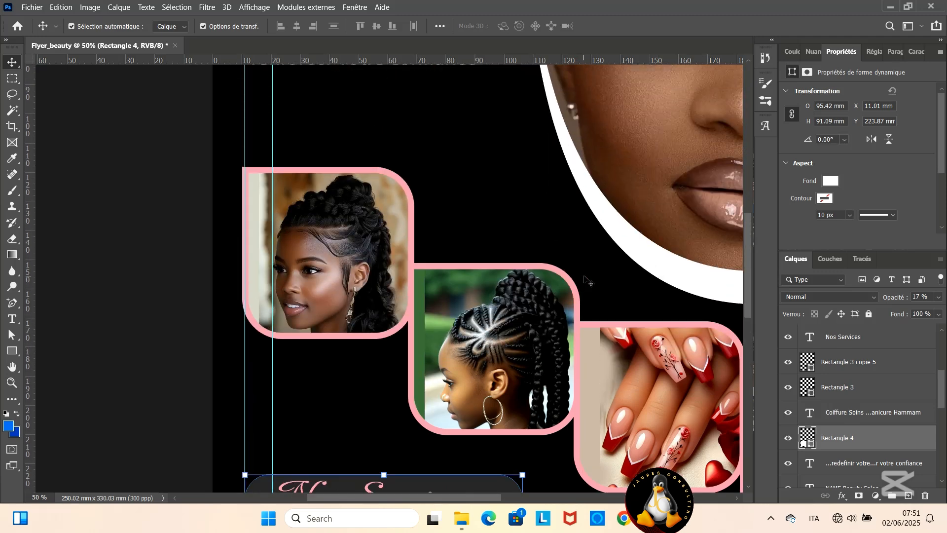
scroll(586, 280, "down", 10)
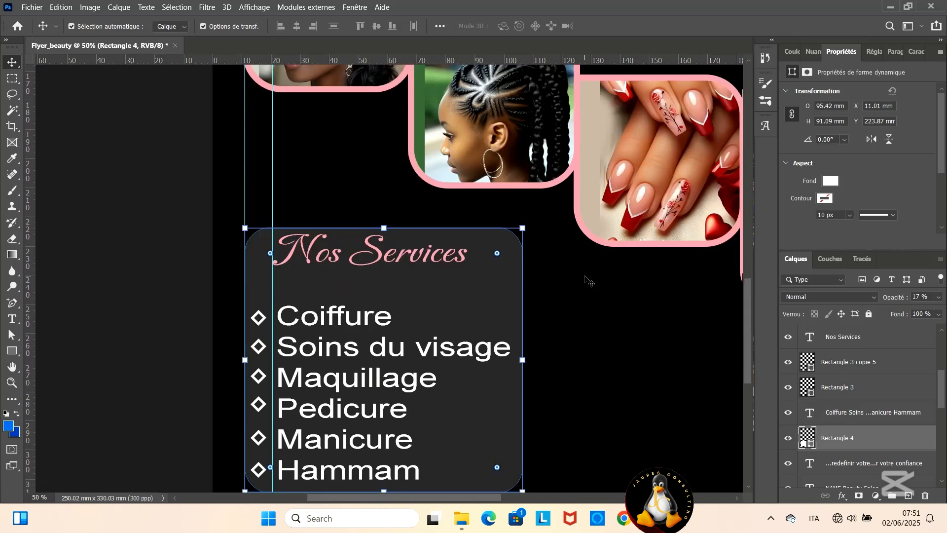
left_click(417, 212)
key("ctrl+j")
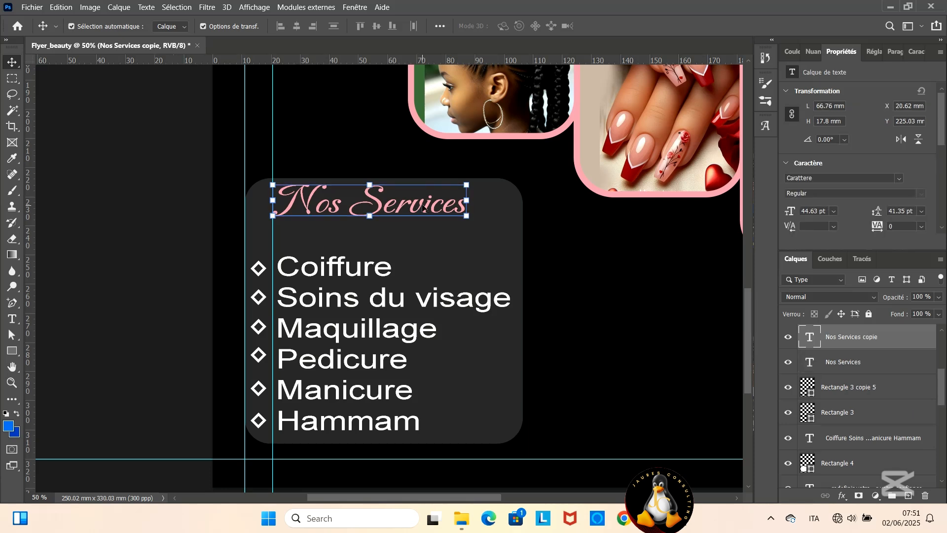
left_click_drag(419, 207, 660, 276)
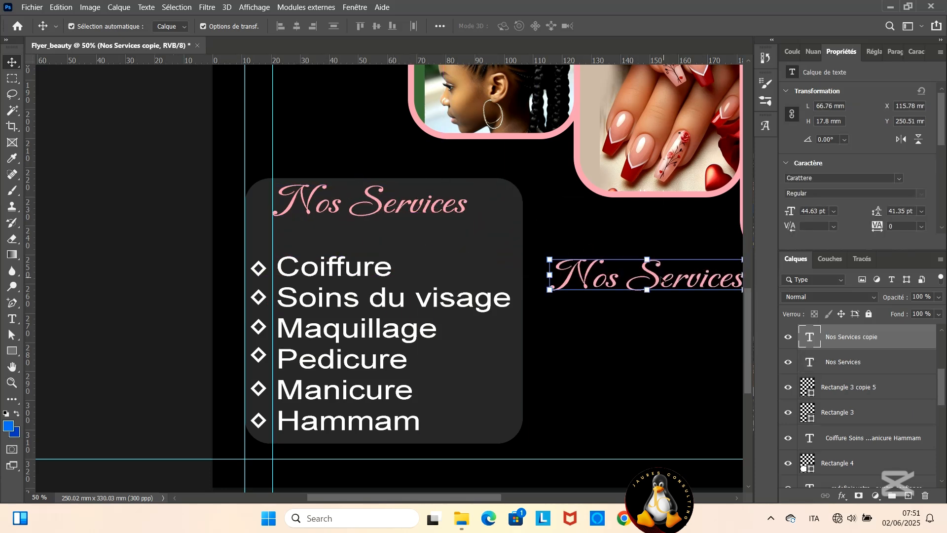
- Replace the duplicated heading's text with Contactez nous
double_click(660, 275)
type("Con")
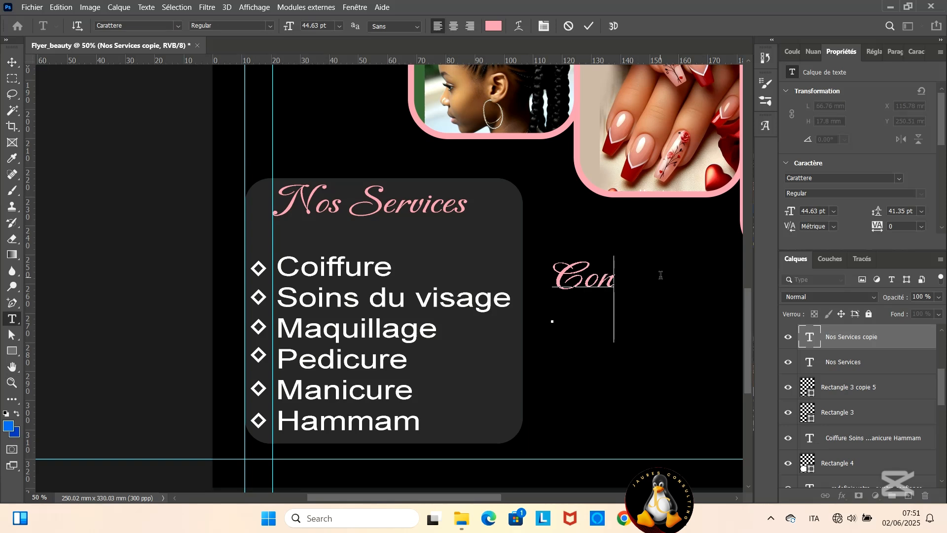
type("tactez nou")
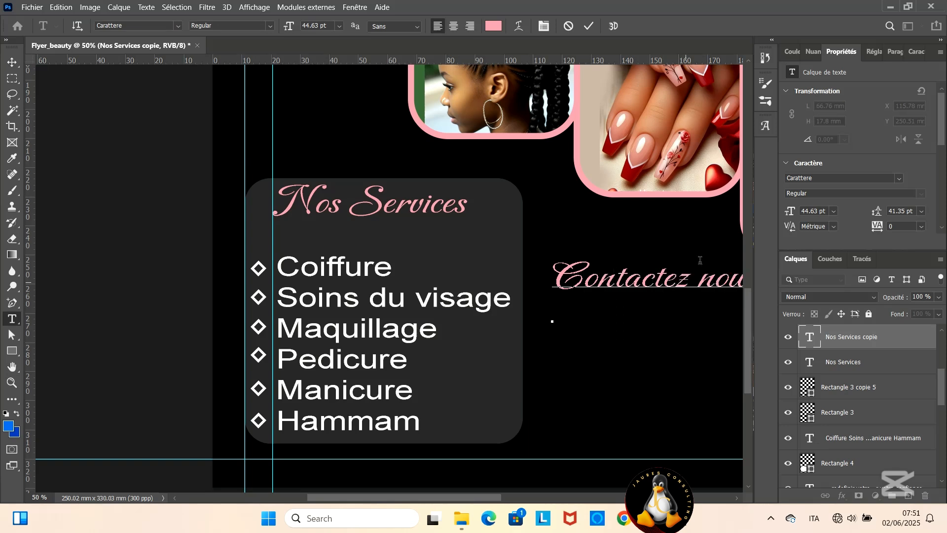
left_click(589, 25)
- Scale the Contactez nous heading to about 70% below the facial-treatment photo and add a vertical guide along its left edge
left_click_drag(565, 279, 599, 275)
key("ctrl+t")
left_click_drag(473, 497, 545, 496)
left_click_drag(436, 277, 495, 309)
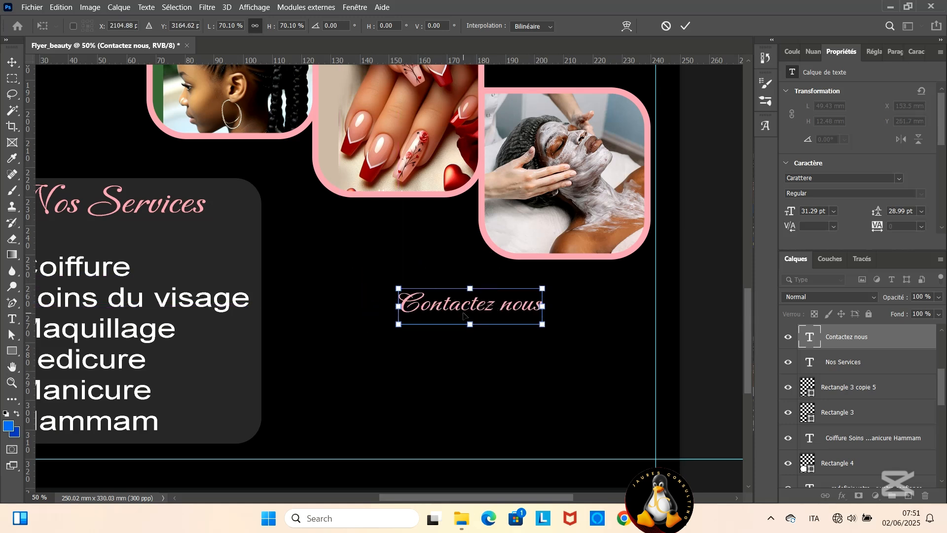
left_click_drag(33, 232, 398, 255)
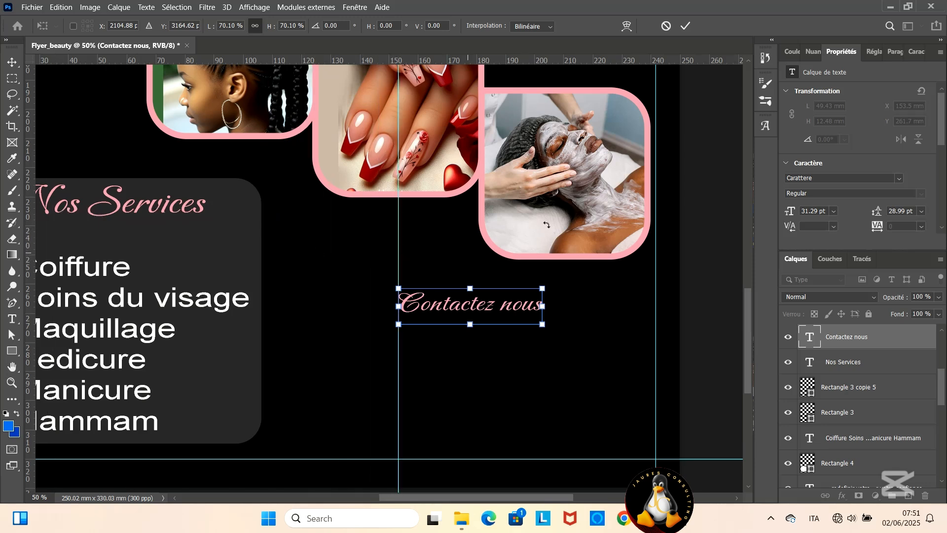
left_click(685, 25)
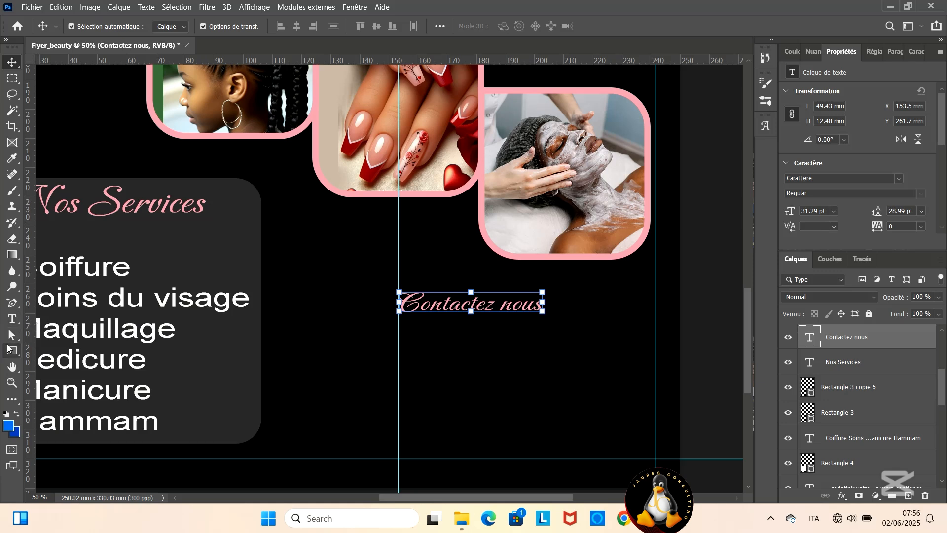
- Activate the Custom Shape tool and expand Toutes les formes héritées par défaut within the Formes héritées et plus presets
right_click(13, 350)
left_click(69, 421)
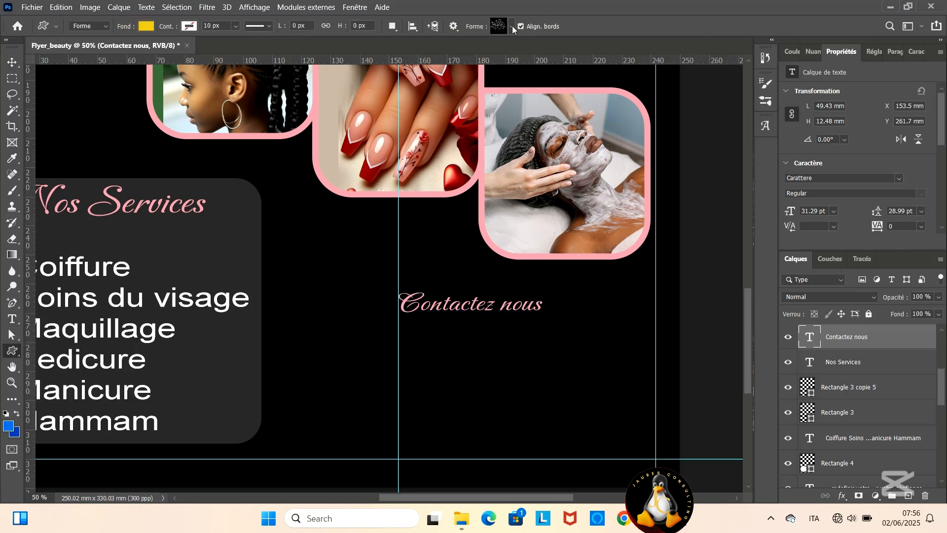
left_click(512, 26)
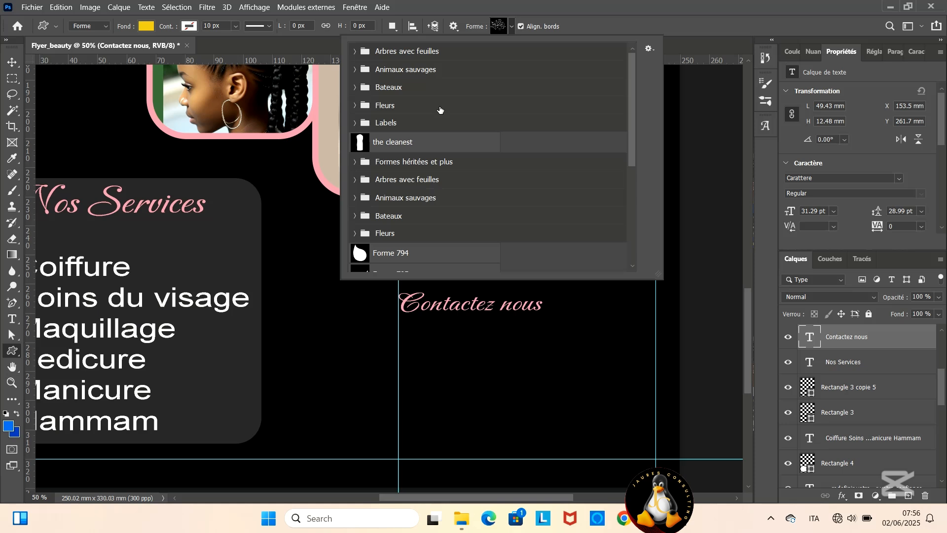
left_click(355, 162)
left_click(368, 198)
- Look through the Objets and Formes groups of the default legacy shapes for a suitable telephone icon
scroll(412, 200, "down", 3)
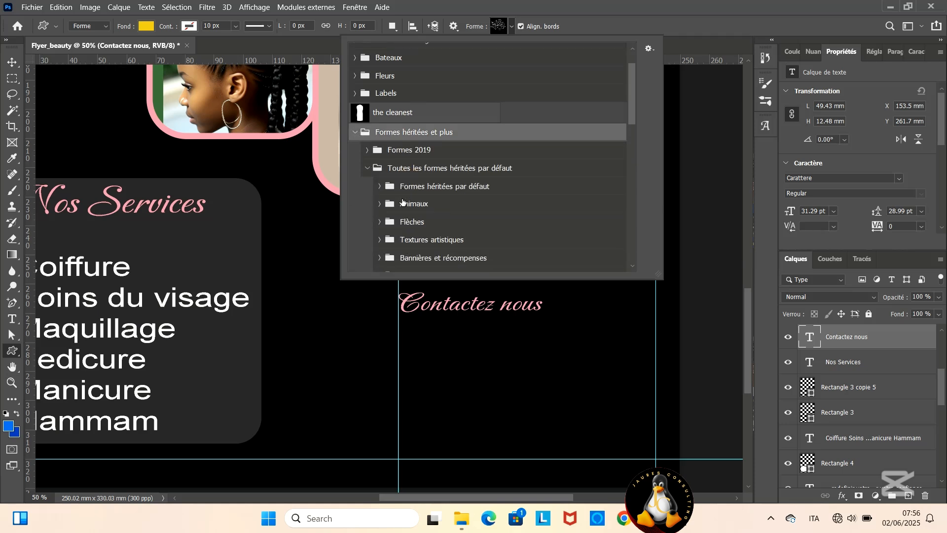
scroll(416, 199, "down", 5)
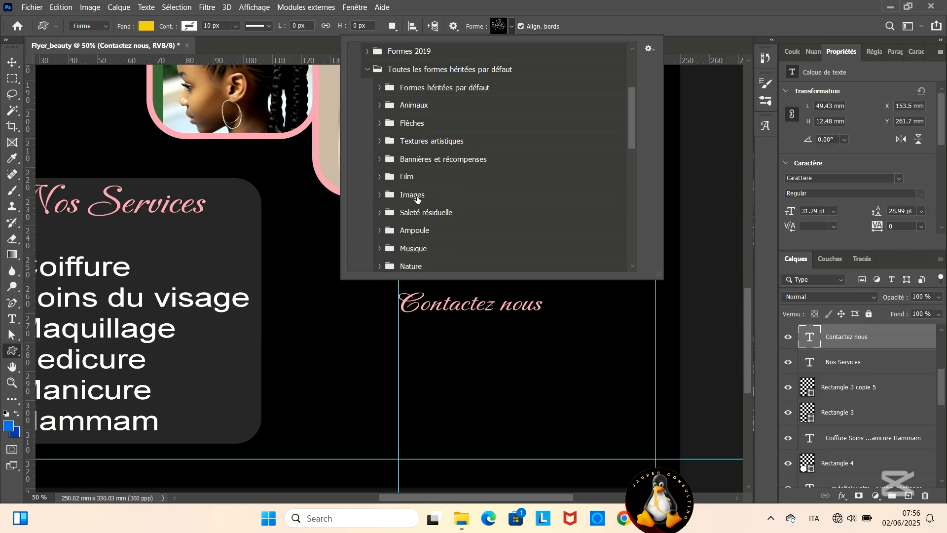
left_click(386, 217)
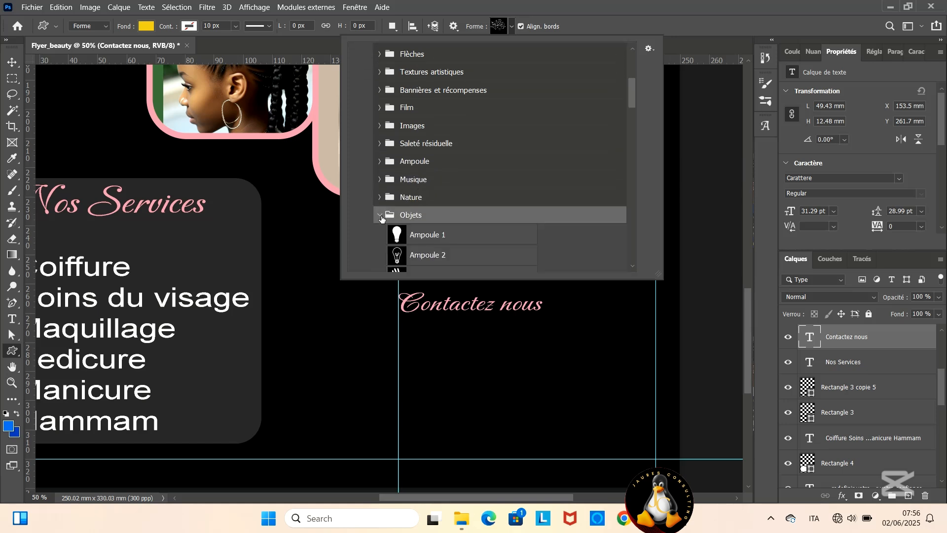
scroll(387, 171, "down", 5)
scroll(387, 171, "down", 8)
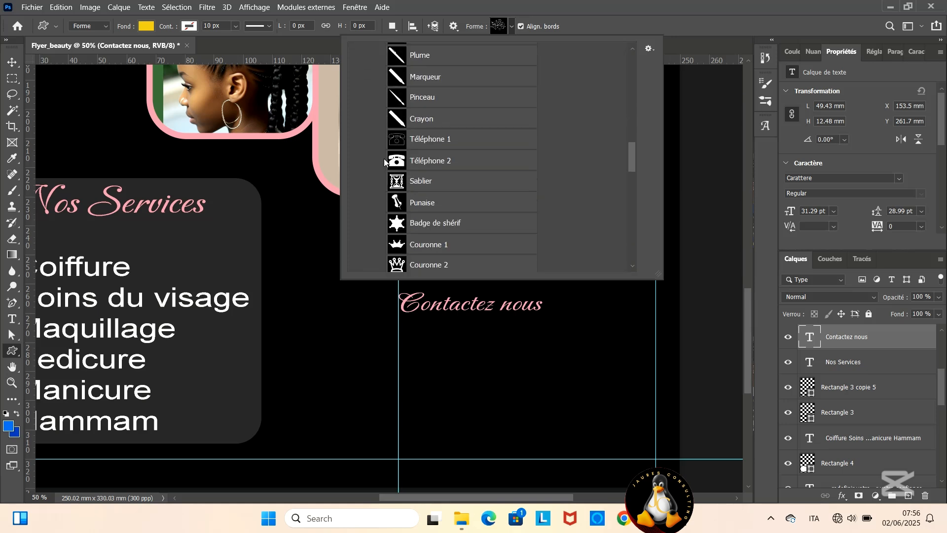
scroll(383, 157, "down", 10)
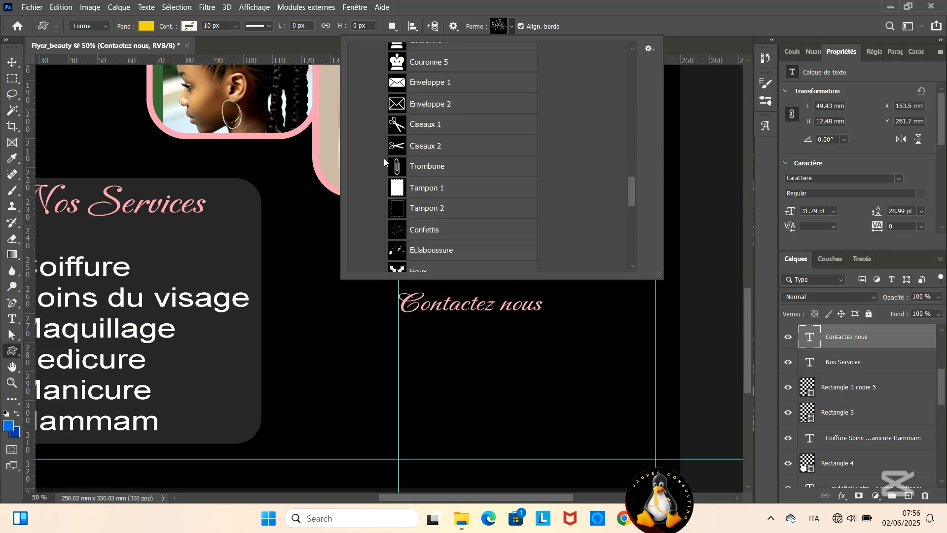
left_click(380, 211)
scroll(382, 209, "down", 10)
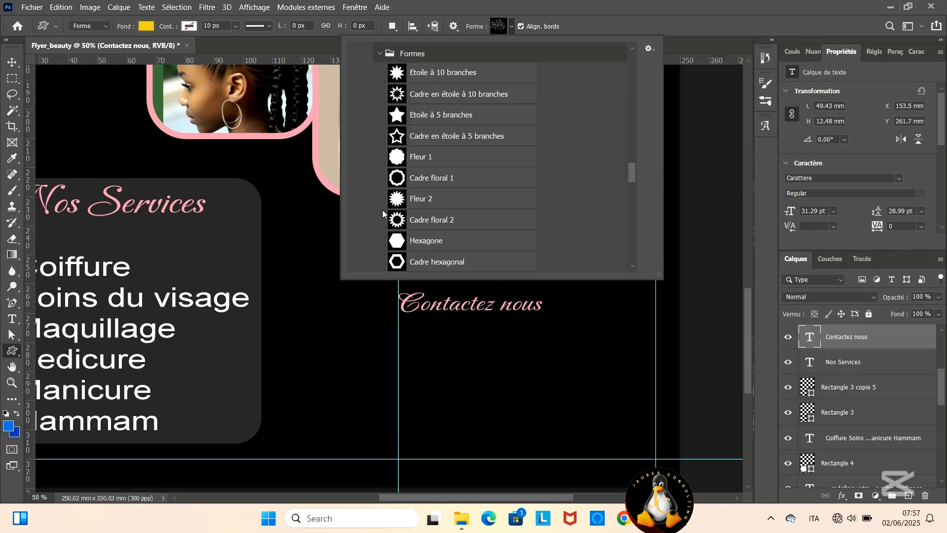
scroll(383, 212, "down", 5)
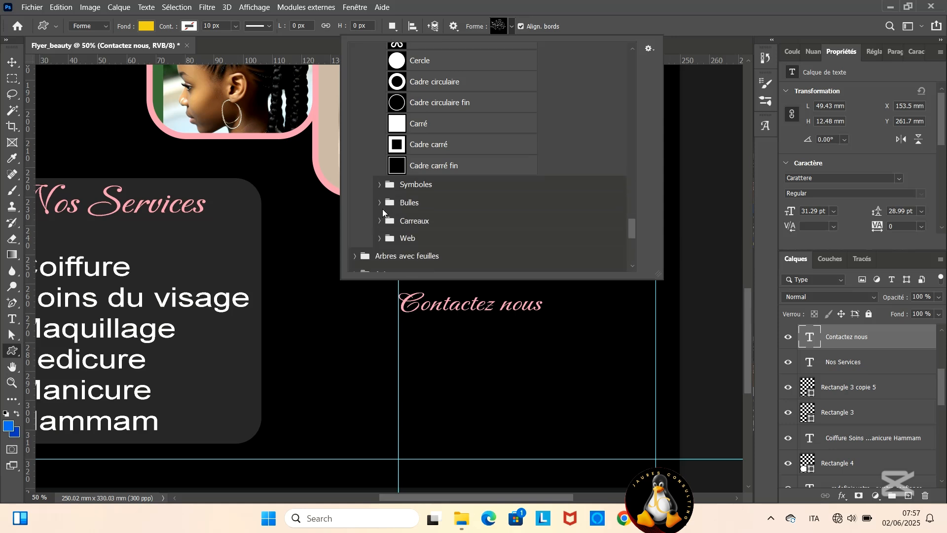
- Choose Téléphone 3 from the Symboles group and draw it about 41 × 129 px below the Contactez nous heading
left_click(378, 183)
scroll(395, 208, "down", 3)
left_click(400, 217)
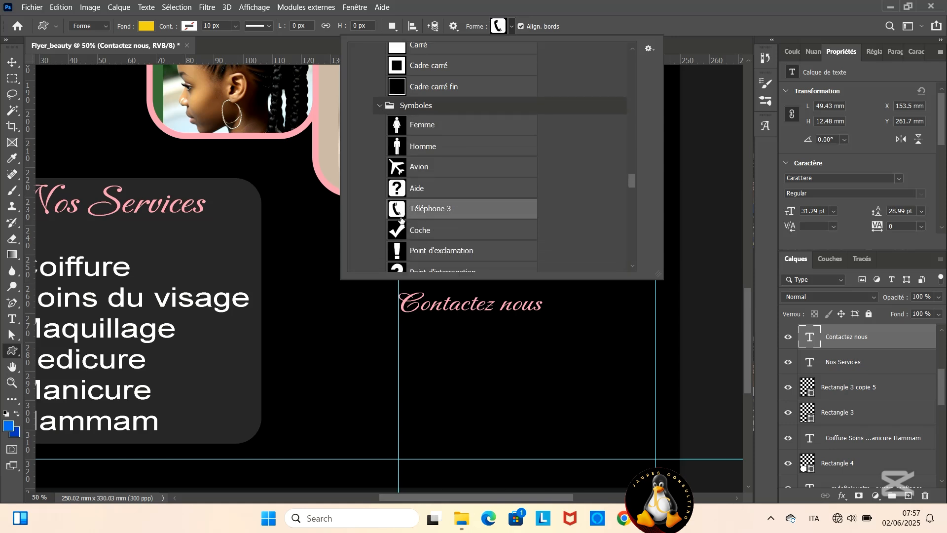
left_click(403, 324)
left_click_drag(404, 324, 415, 356)
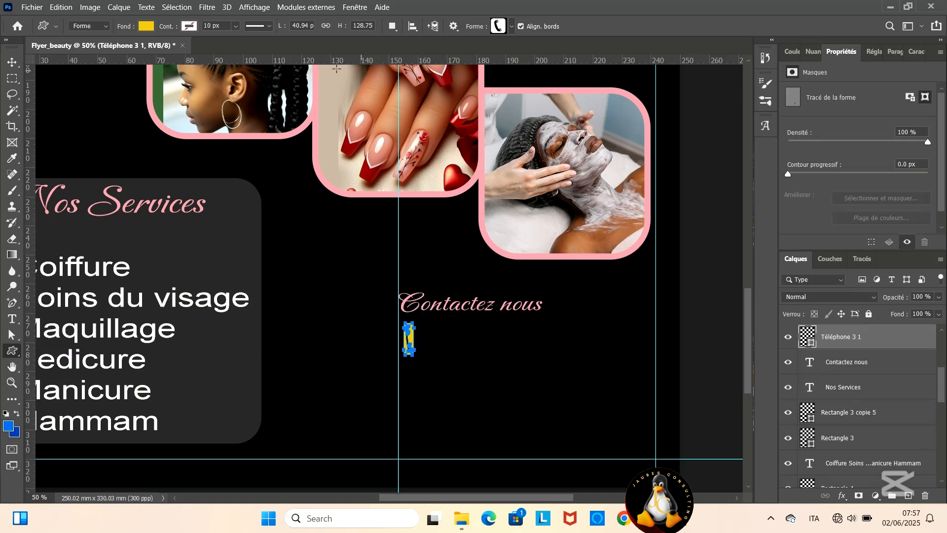
- Fill the telephone icon with the recently used light pink
left_click(146, 26)
left_click(93, 90)
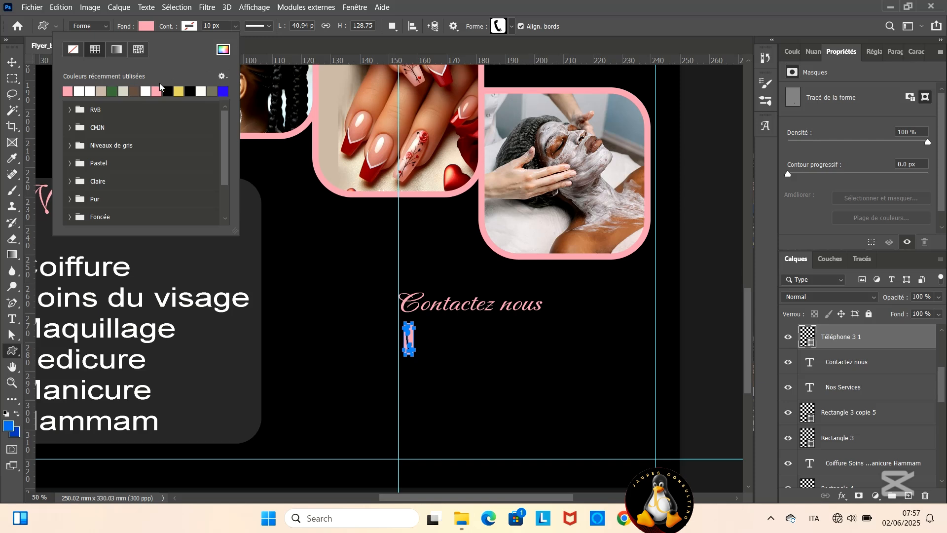
left_click(17, 63)
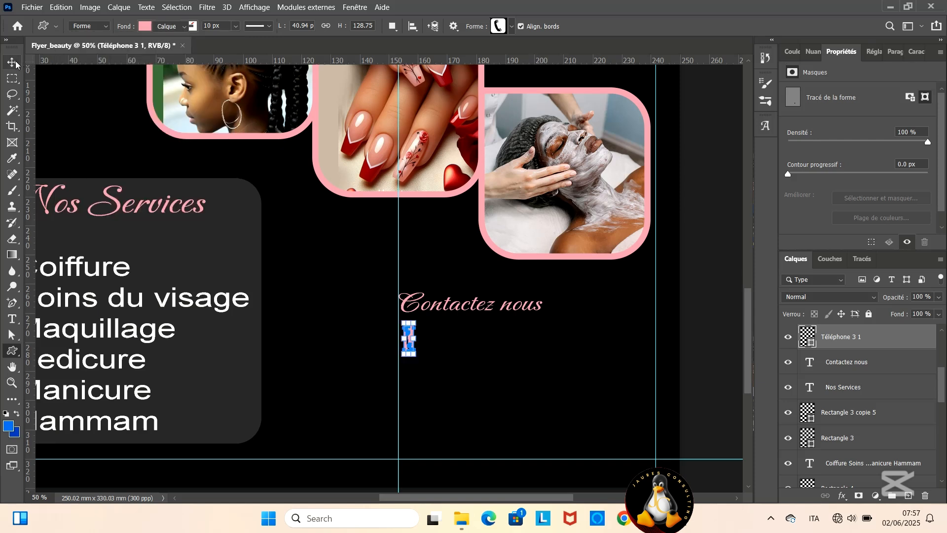
- Add a text line with the contact phone number to the right of the telephone icon
left_click(12, 319)
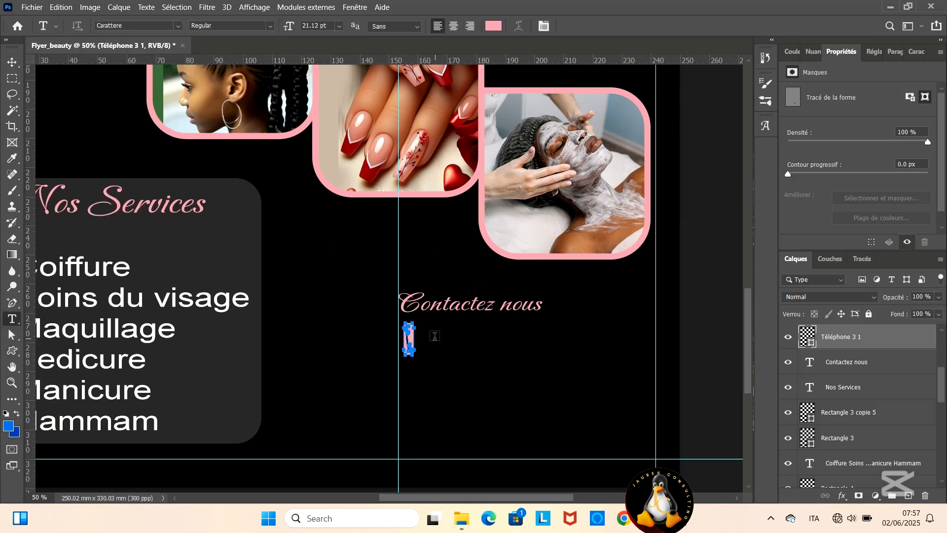
left_click(434, 335)
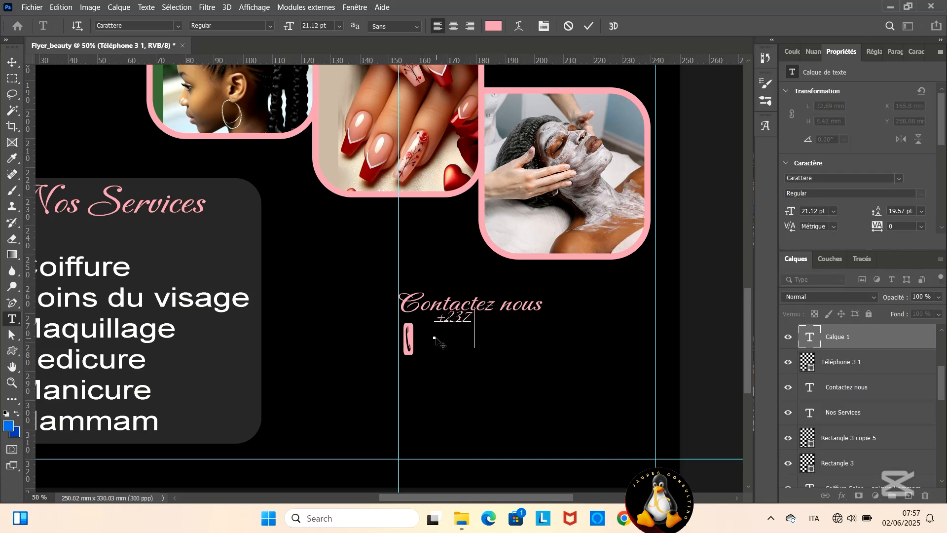
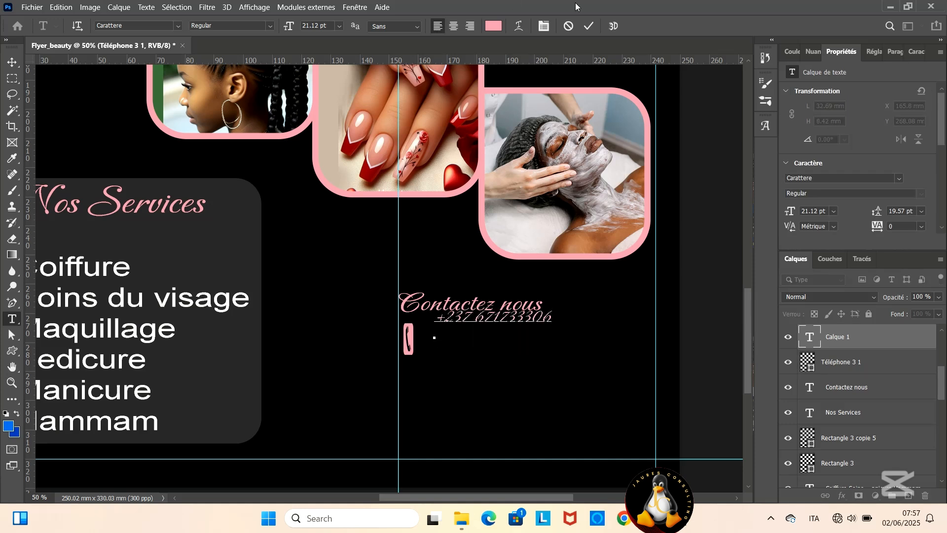
- Recolour the phone number text white
key("shift+Left")
key("shift+Left")
key("shift+Left")
key("shift+Left")
key("shift+Left")
key("shift+Left")
key("shift+Left")
key("shift+Left")
key("shift+Left")
key("shift+Left")
key("shift+Left")
key("shift+Left")
key("shift+Left")
key("shift+Left")
key("shift+Left")
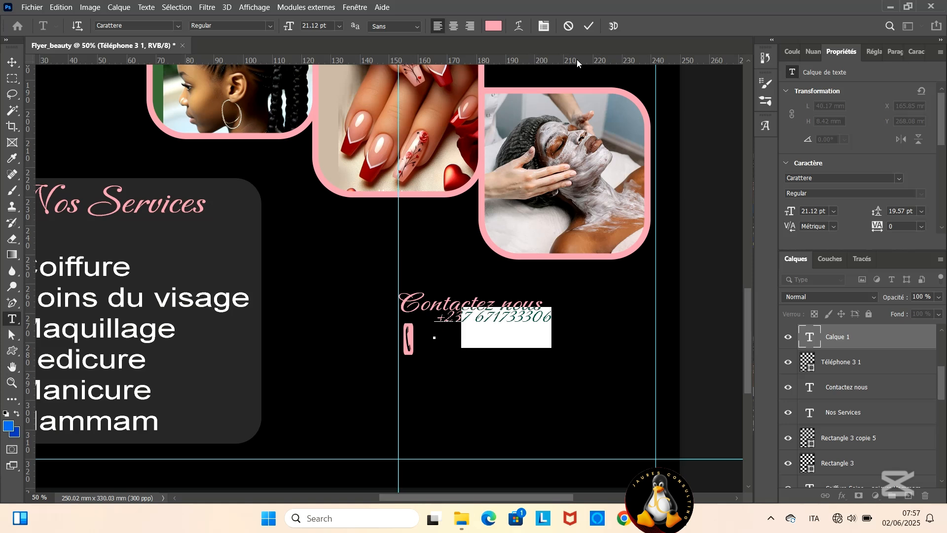
left_click(493, 26)
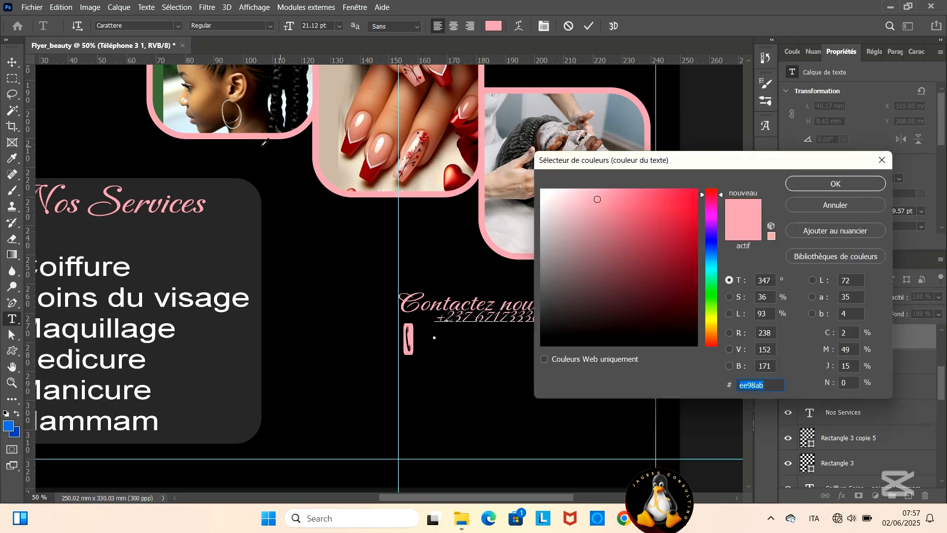
left_click(192, 115)
left_click(541, 189)
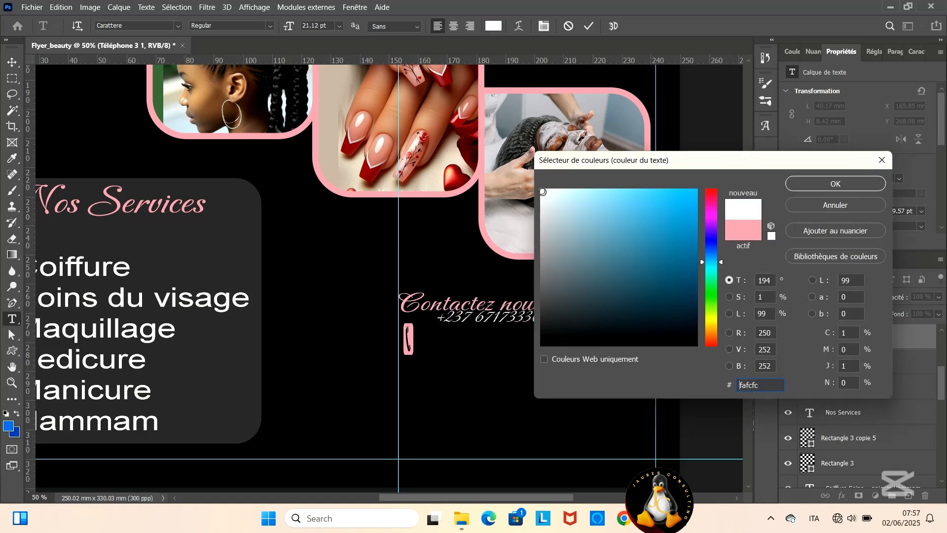
left_click(815, 182)
- Set the phone number text in Arial and move it beside the telephone icon, clear of the Contactez nous heading
left_click(178, 26)
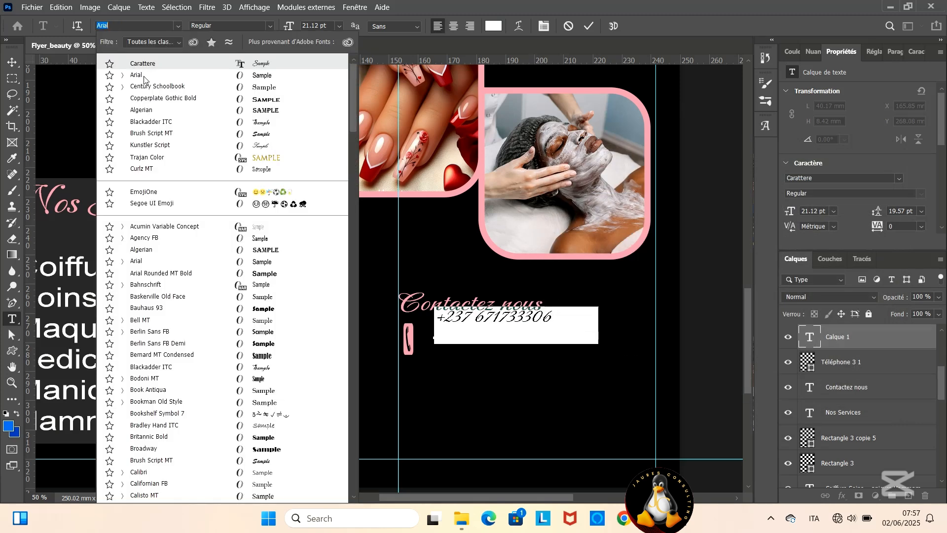
left_click(143, 210)
left_click(589, 26)
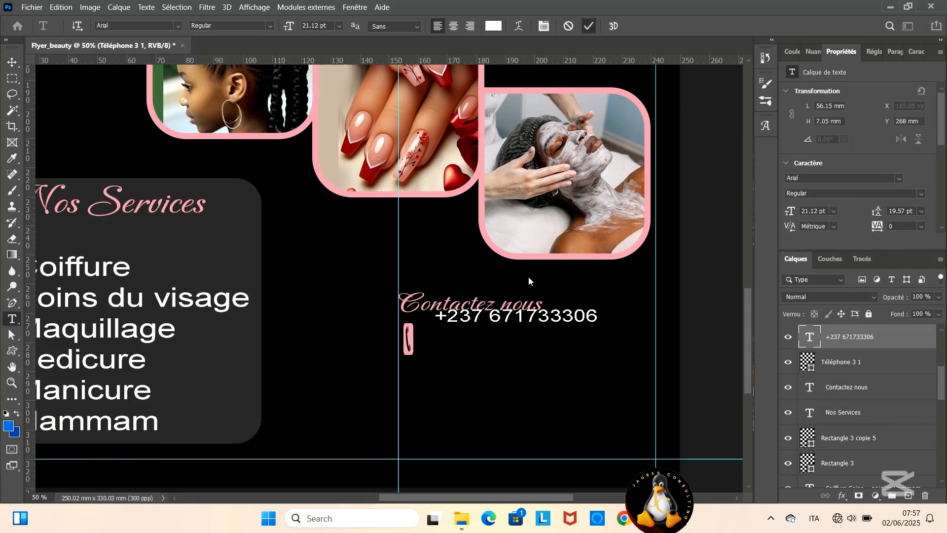
left_click_drag(496, 316, 484, 335)
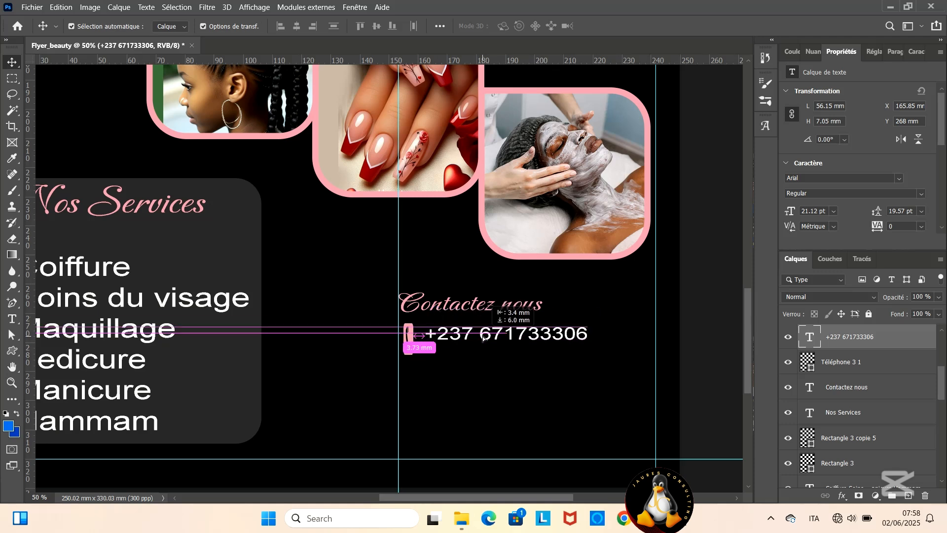
- Scale the telephone icon to 85.44% and shift the icon and phone number slightly lower beneath the Contactez nous heading
left_click(409, 347)
left_click(409, 344)
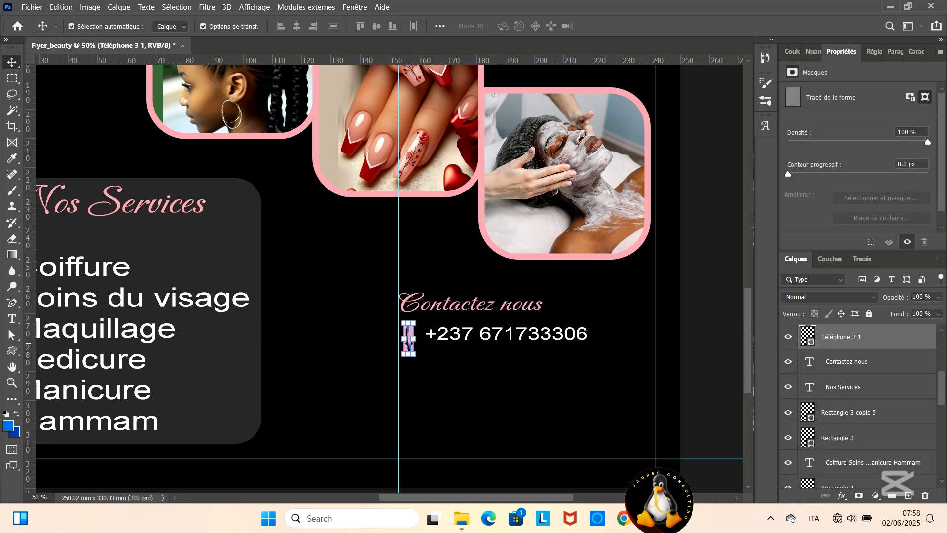
left_click_drag(417, 356, 417, 352)
left_click(686, 27)
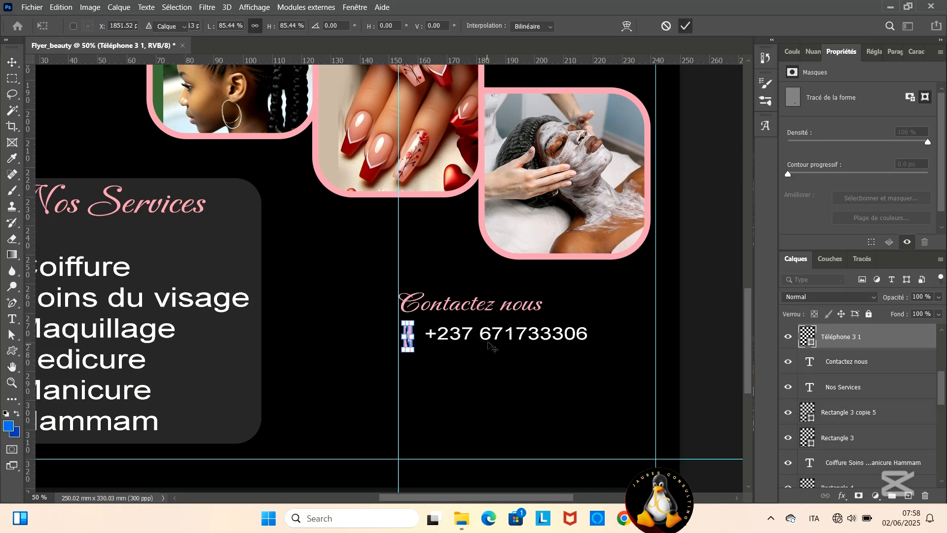
left_click_drag(496, 334, 494, 344)
left_click(409, 336)
left_click_drag(408, 337, 404, 343)
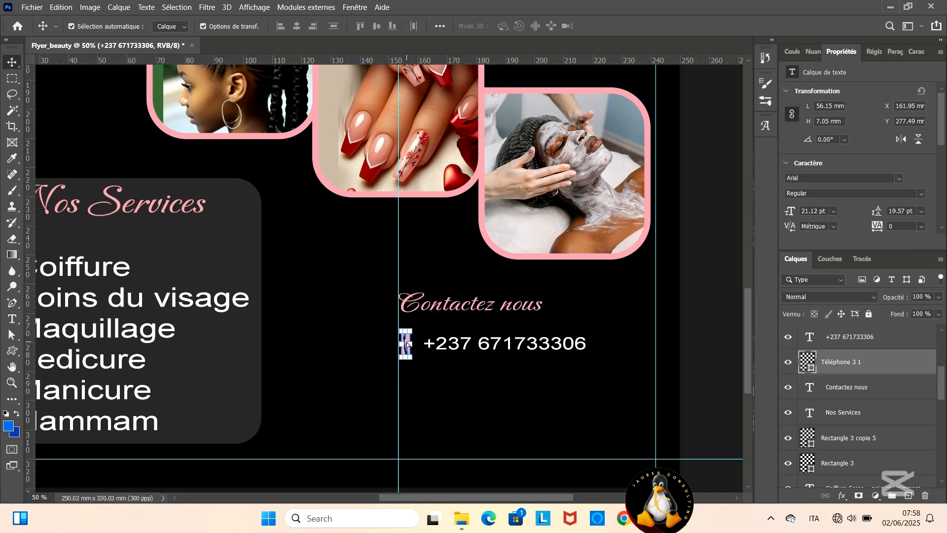
- Place the localisation image from the logo folder inside images into the flyer
left_click(462, 518)
left_click(460, 37)
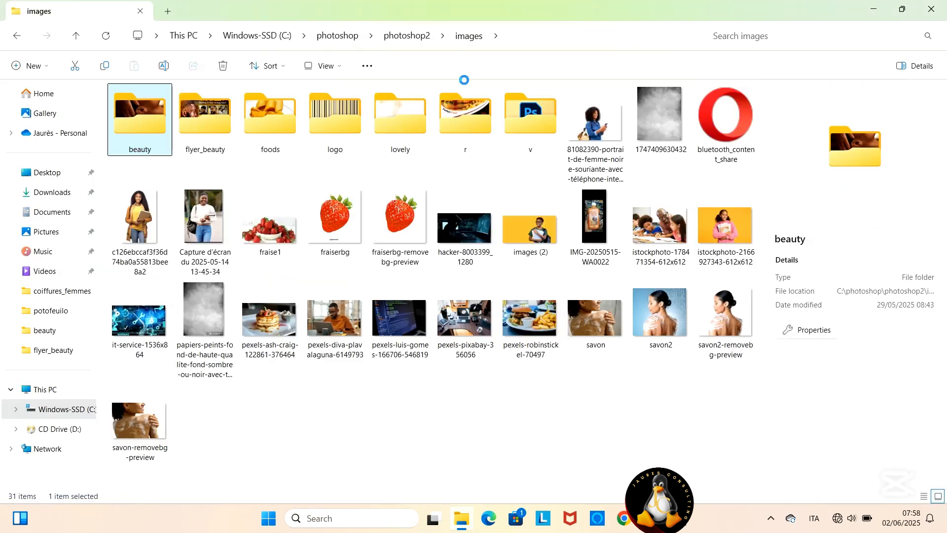
double_click(338, 123)
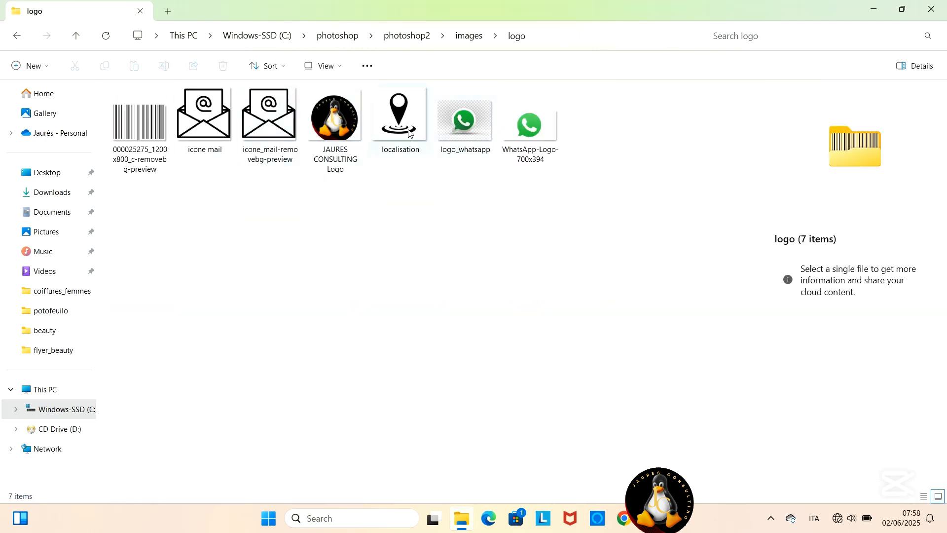
left_click_drag(398, 129, 429, 400)
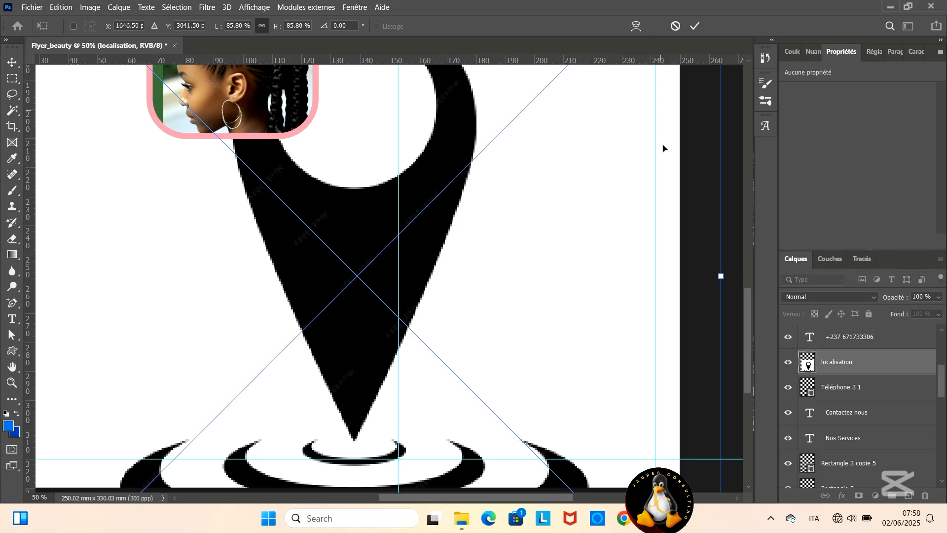
- Scale the localisation image to 2.75% and position it directly beneath the telephone icon
scroll(653, 395, "down", 5)
left_click_drag(717, 391, 425, 344)
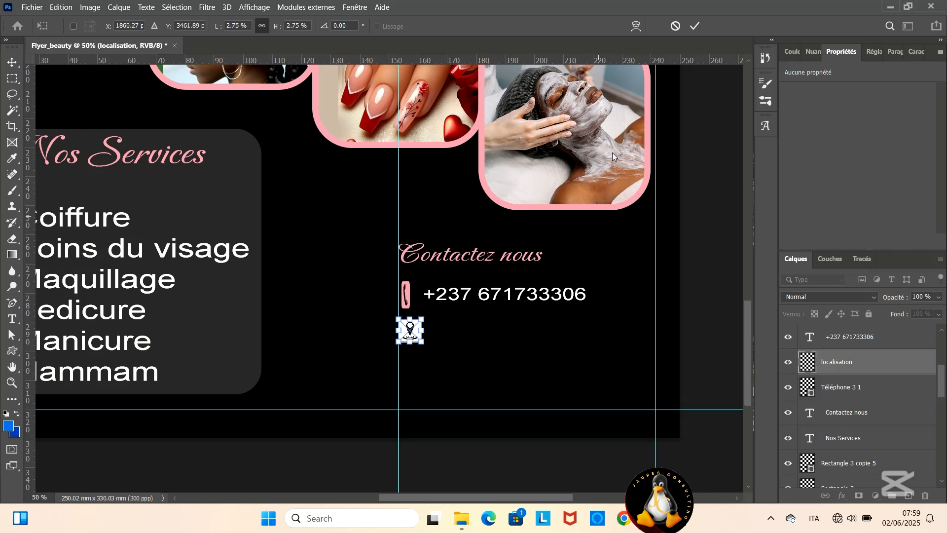
left_click(700, 26)
- Duplicate the phone number text layer and move the copy beside the localisation icon
left_click(518, 298)
key("ctrl+j")
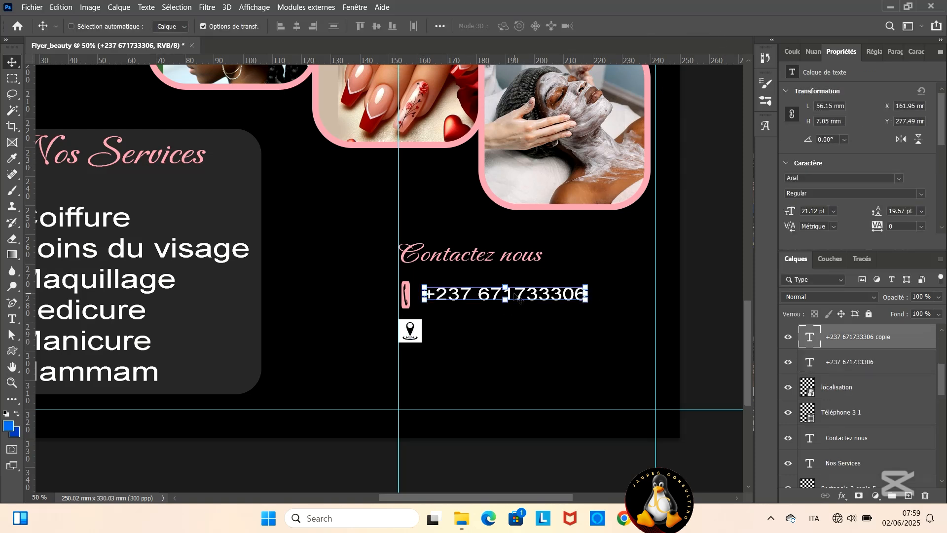
left_click_drag(477, 297, 479, 335)
- Replace the copied text with the salon's city and district joined by a hyphen, and align it with the localisation icon
double_click(477, 325)
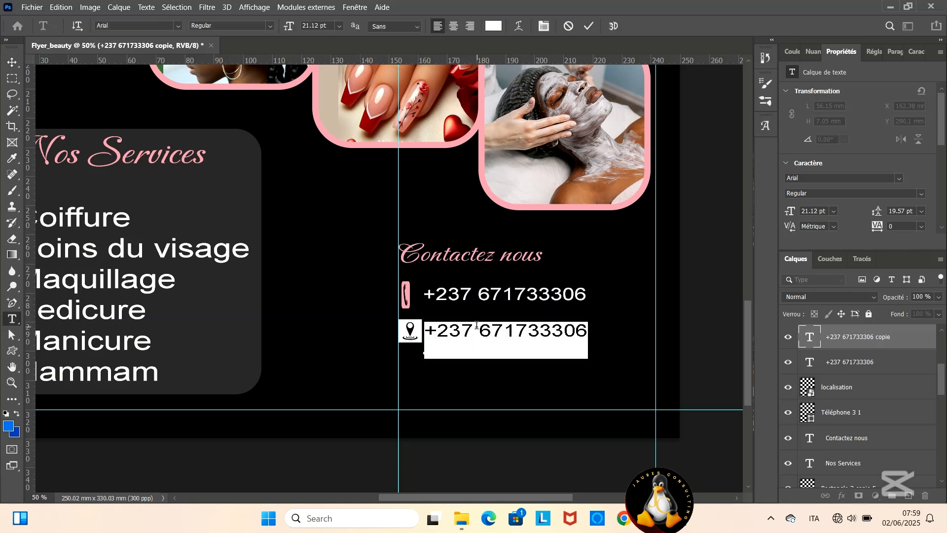
type("Uaoi")
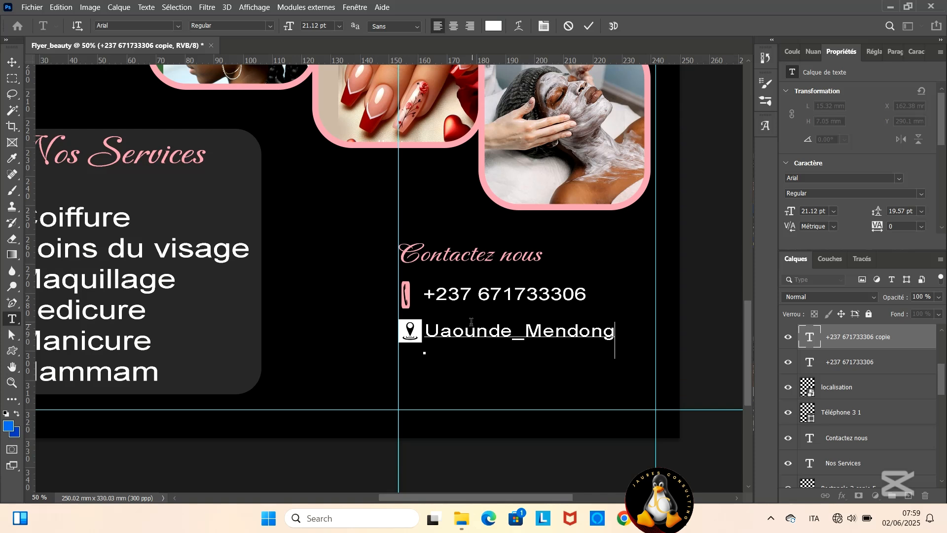
key("BackSpace")
type("Y")
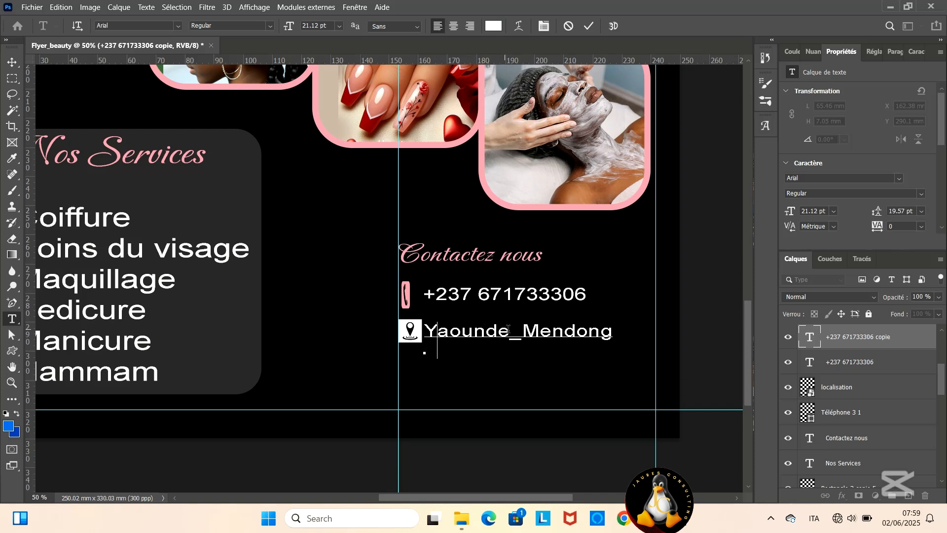
key("Delete")
type("-")
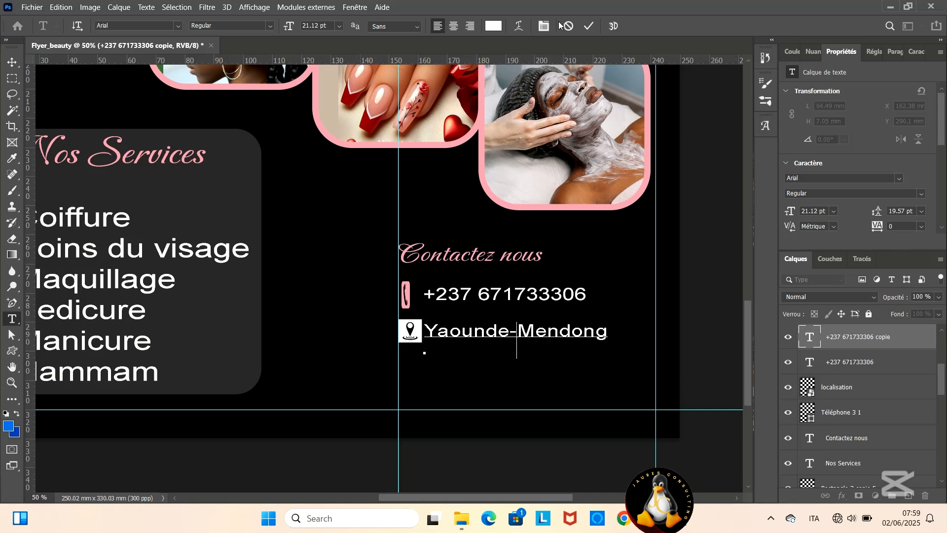
left_click(589, 26)
key("v")
left_click_drag(467, 337, 470, 336)
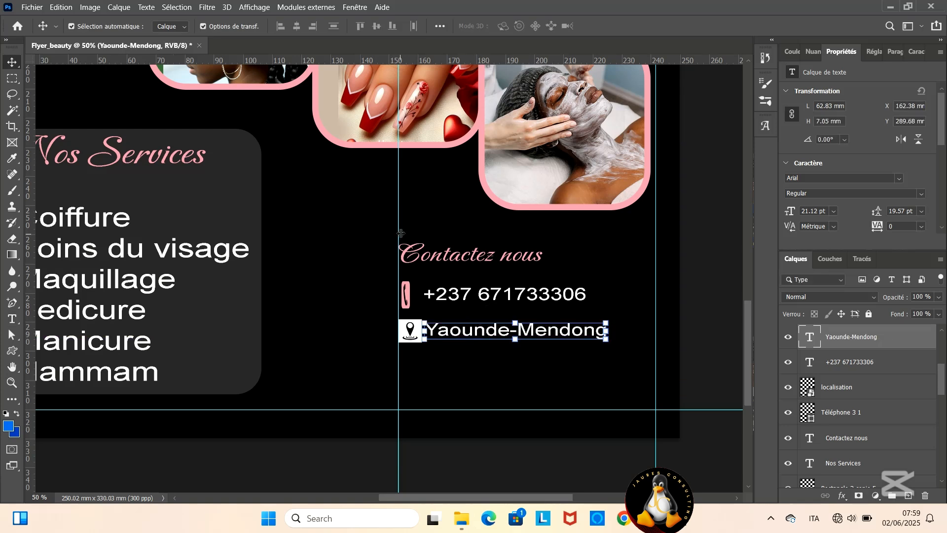
- Add a colon to the end of the Nos Services heading
key("ctrl+minus")
key("ctrl+minus")
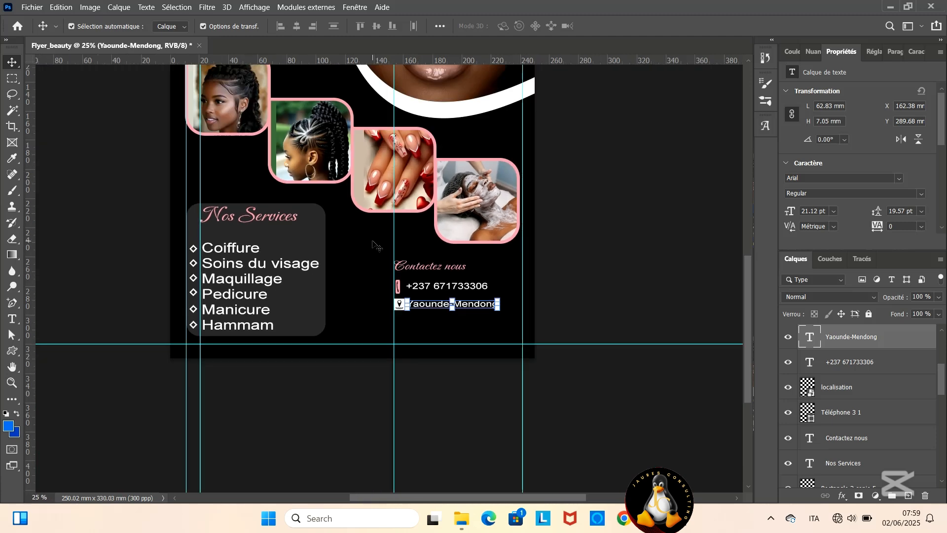
scroll(374, 246, "up", 4)
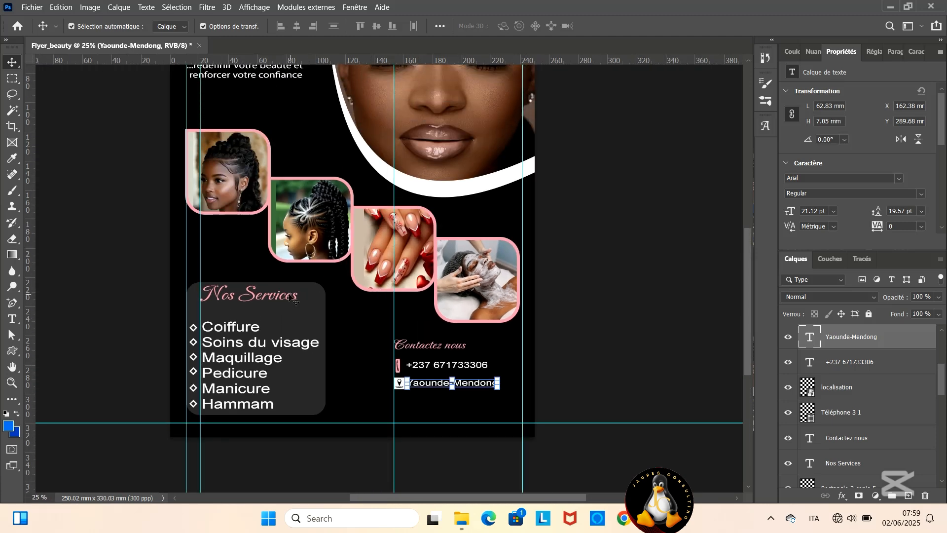
double_click(295, 300)
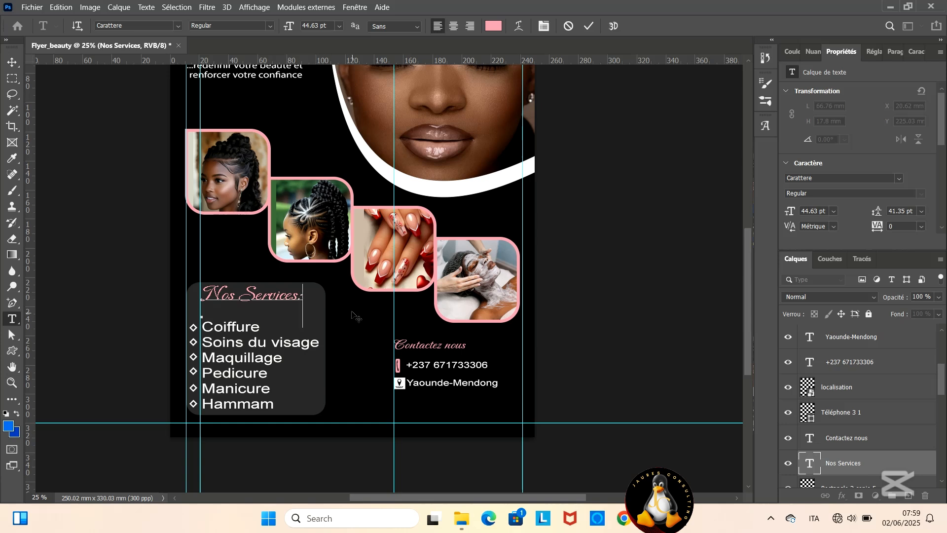
scroll(354, 314, "up", 3)
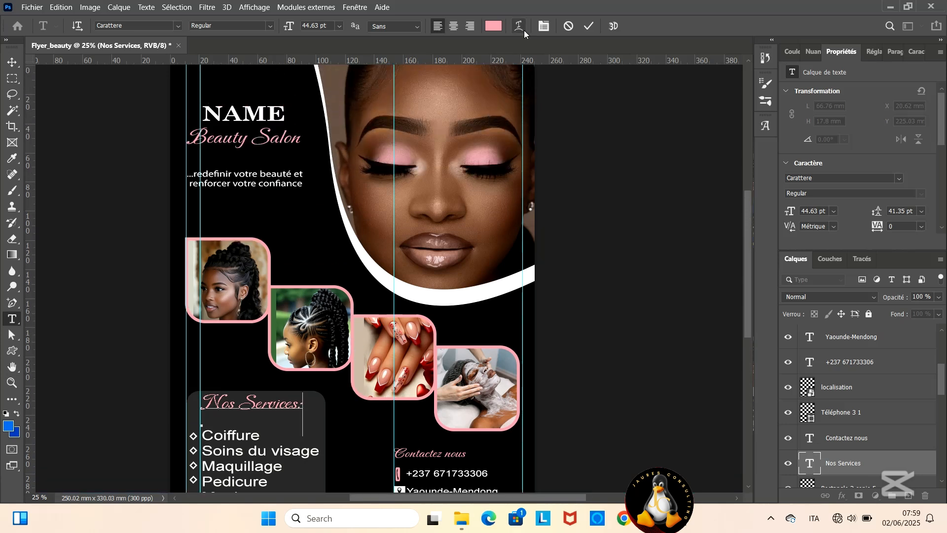
left_click(591, 27)
key("v")
- Remove the vertical guides at the contact section's edge and at the service list's text edge
scroll(311, 199, "up", 2)
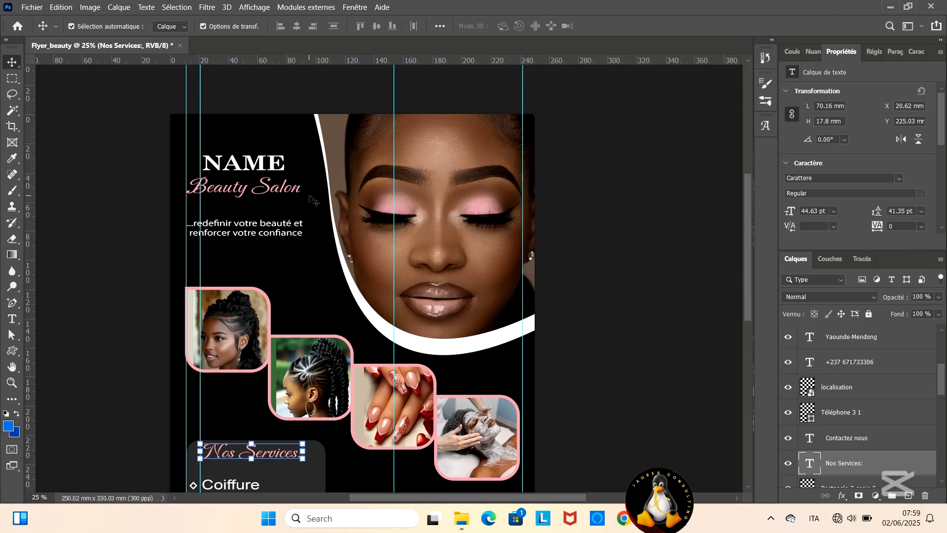
left_click_drag(394, 123, 6, 157)
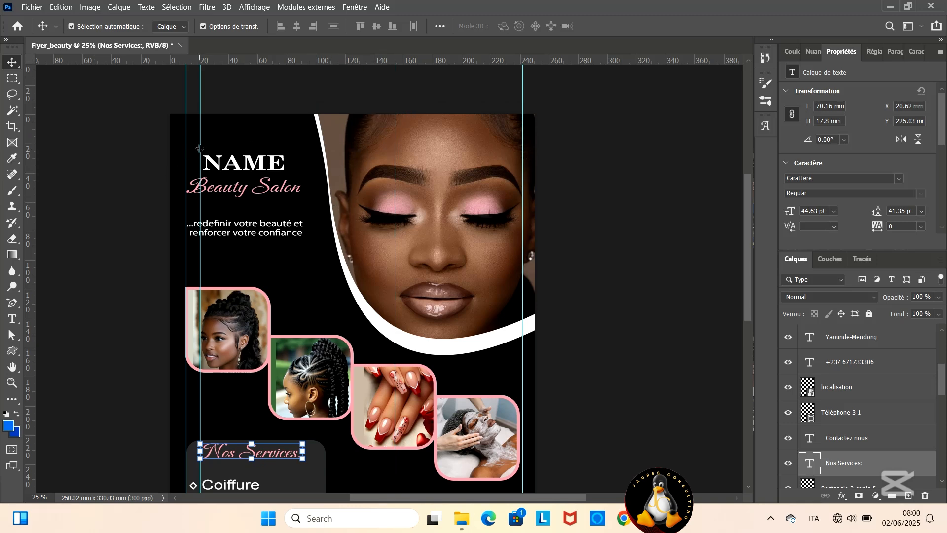
left_click_drag(200, 148, 11, 188)
scroll(247, 221, "down", 3)
- Place the La page 100% accessoires pour maquillage image from the beauty folder, offset toward the flyer's upper left
left_click(462, 519)
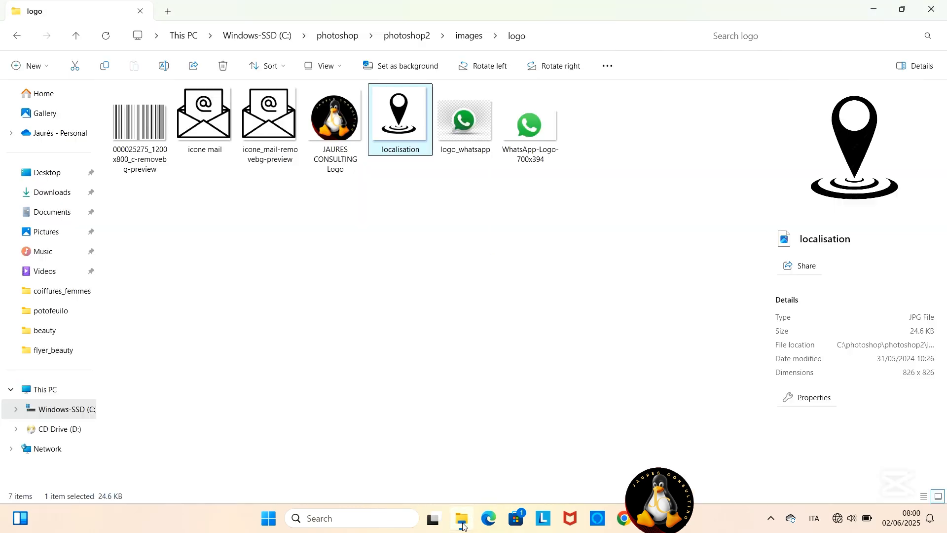
left_click(468, 36)
double_click(217, 120)
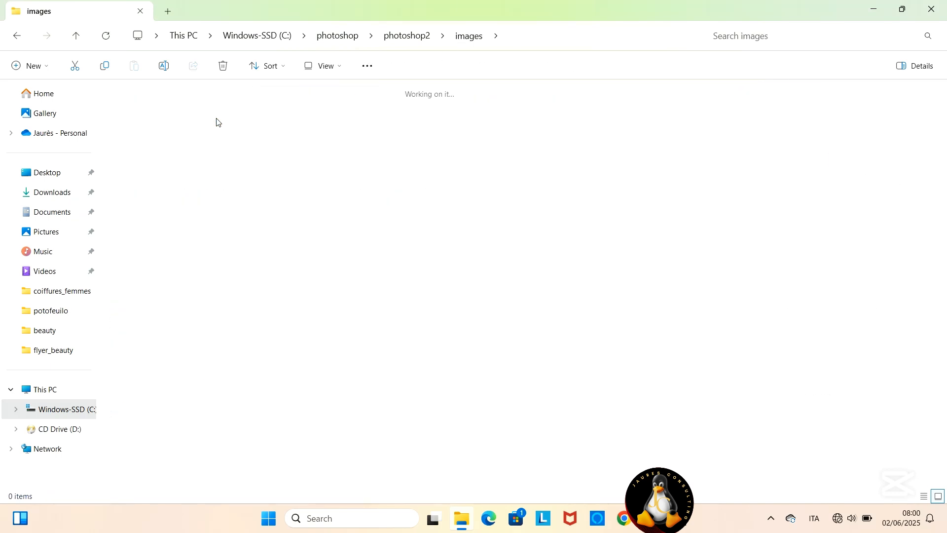
key("alt+Left")
double_click(135, 135)
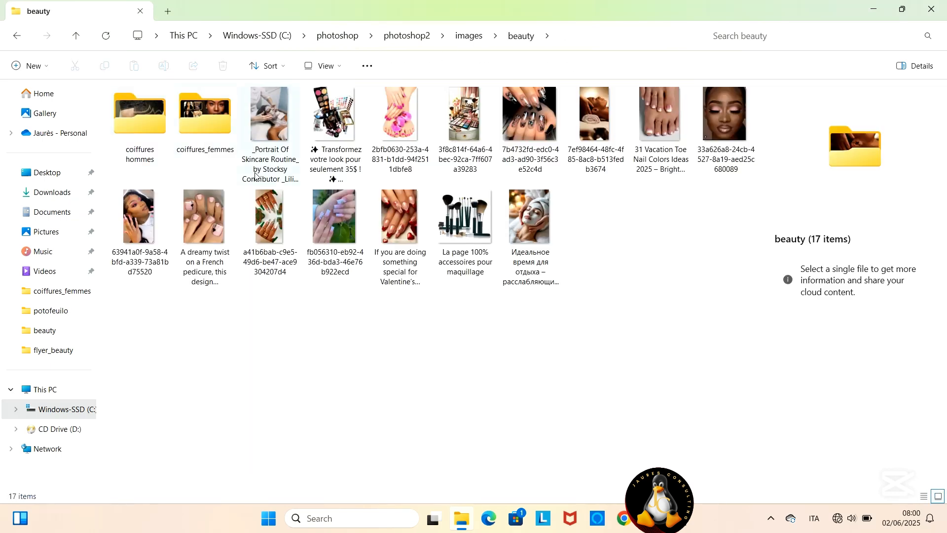
mouse_move(456, 212)
left_mouse_down()
mouse_move(527, 345)
mouse_move(691, 515)
mouse_move(259, 192)
left_mouse_up()
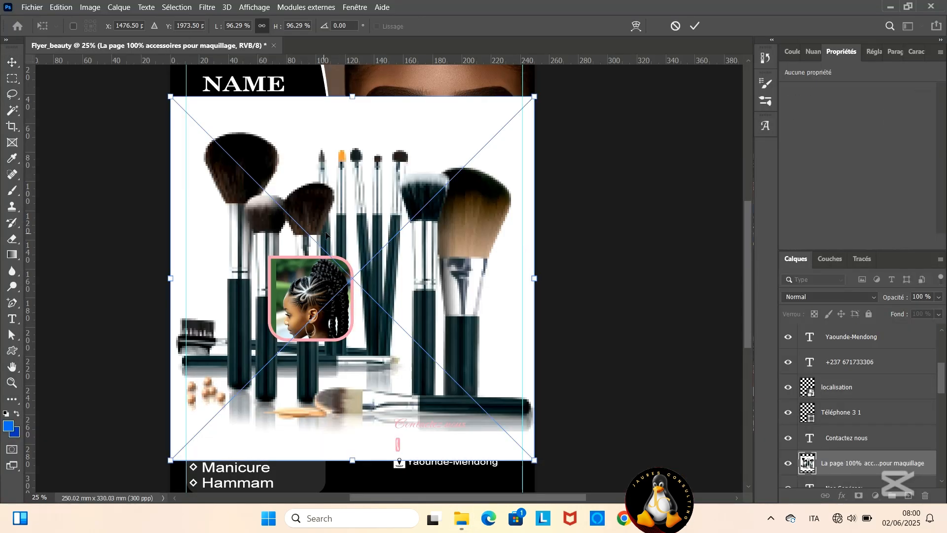
left_click_drag(307, 160, 248, 112)
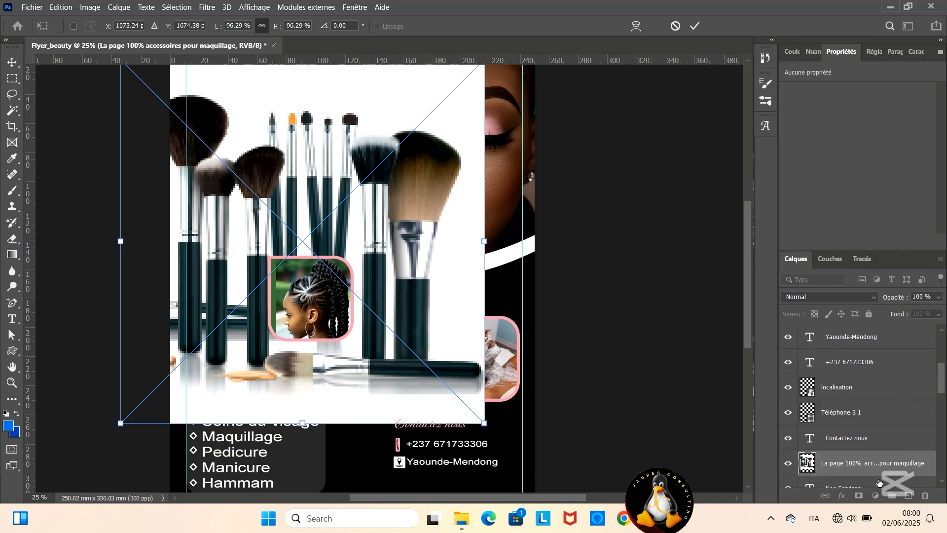
scroll(878, 434, "down", 3)
key("Return")
- Move the makeup accessories layer directly above Forme 1 and clip it to that shape
left_click_drag(868, 388, 880, 459)
scroll(881, 458, "down", 4)
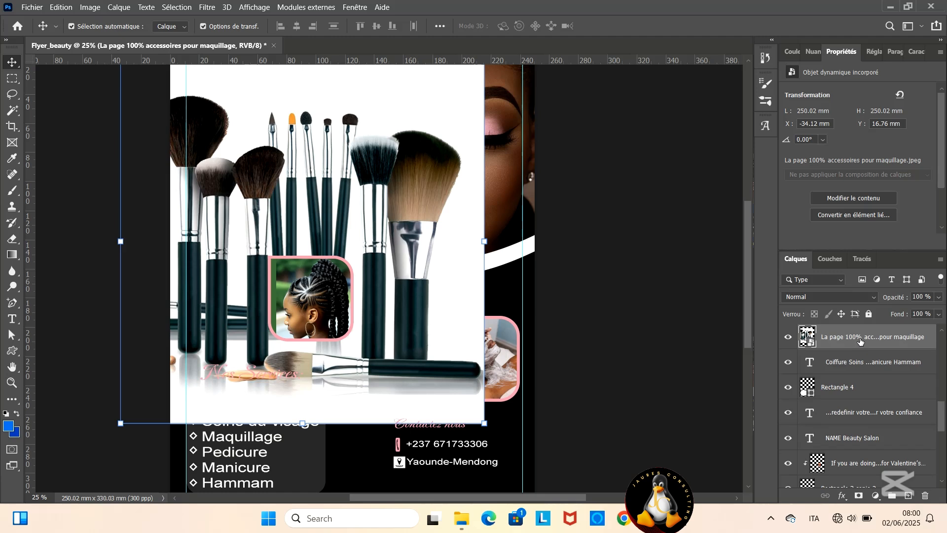
left_click_drag(860, 340, 881, 447)
scroll(857, 362, "up", 2)
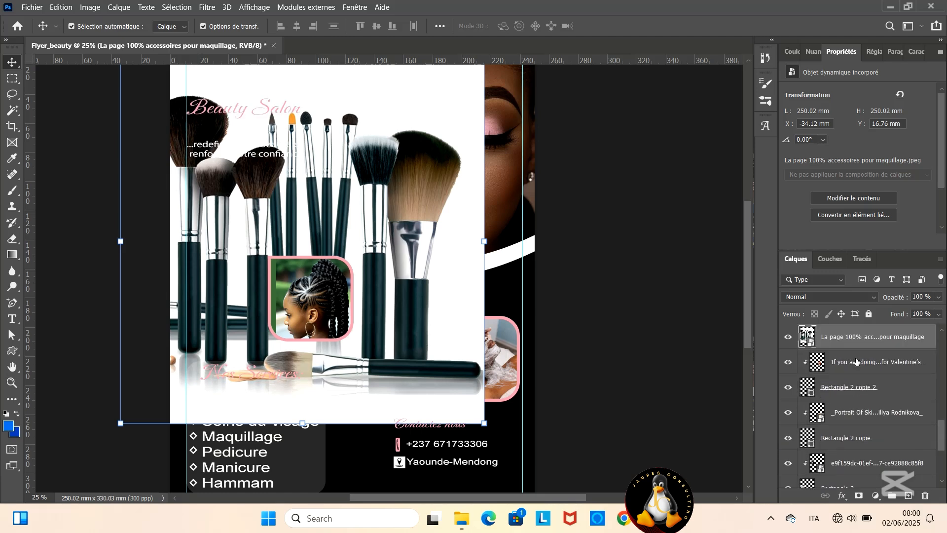
mouse_move(858, 338)
left_mouse_down()
mouse_move(883, 492)
mouse_move(880, 446)
left_mouse_up()
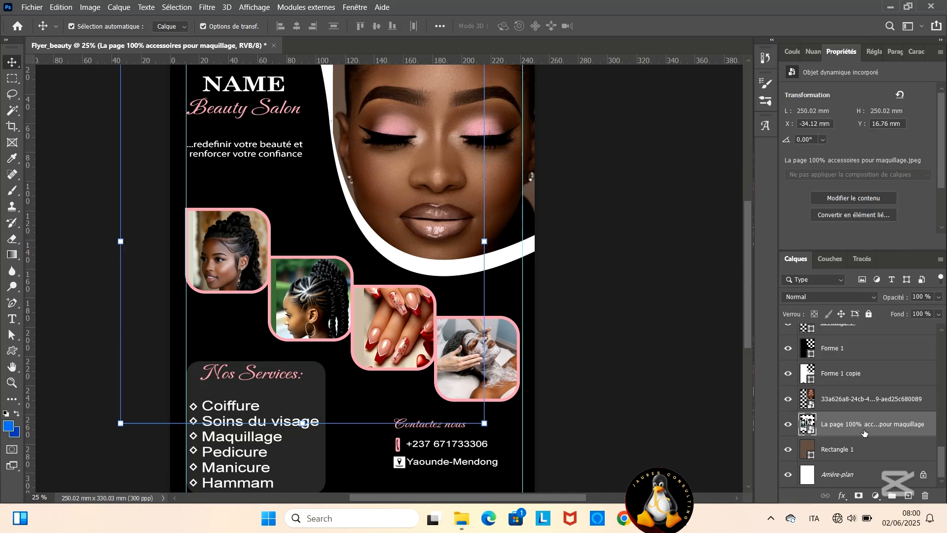
scroll(867, 441, "up", 1)
left_click_drag(864, 451, 863, 362)
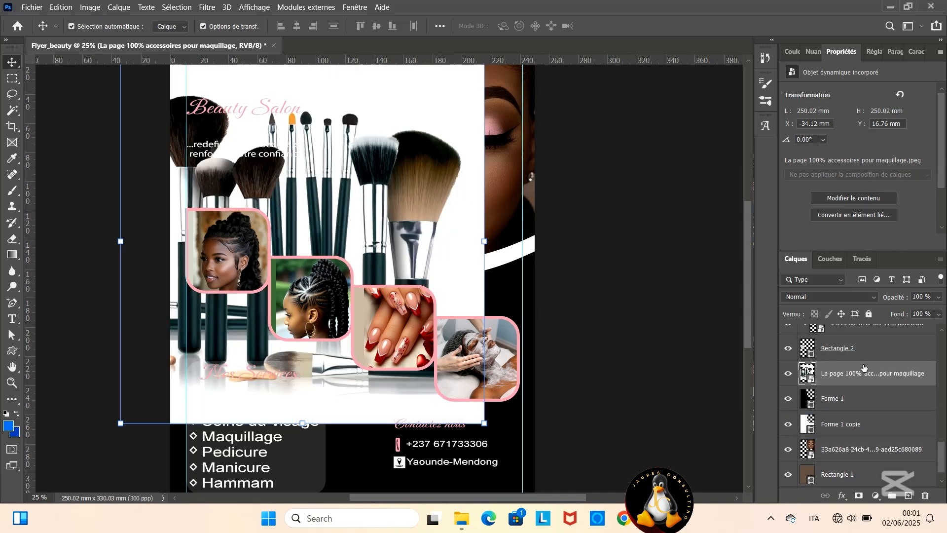
right_click(855, 375)
left_click(719, 276)
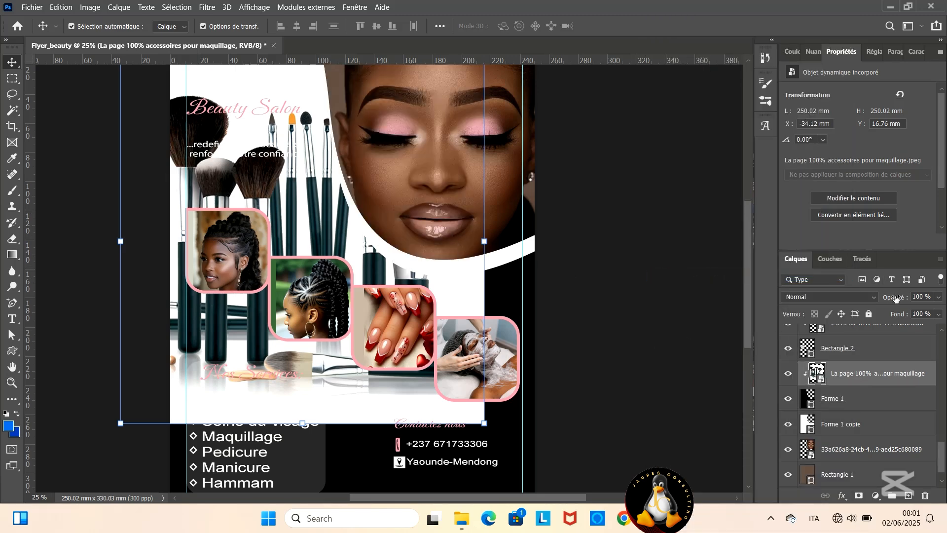
- Set the makeup accessories layer's opacity to 93% and scale the image to 64.16% behind the salon title and first photos
left_click_drag(896, 298, 891, 299)
left_click_drag(484, 423, 360, 273)
left_click_drag(310, 218, 329, 244)
left_click_drag(363, 309, 327, 273)
mouse_move(304, 220)
left_mouse_down()
mouse_move(327, 255)
mouse_move(330, 211)
left_mouse_up()
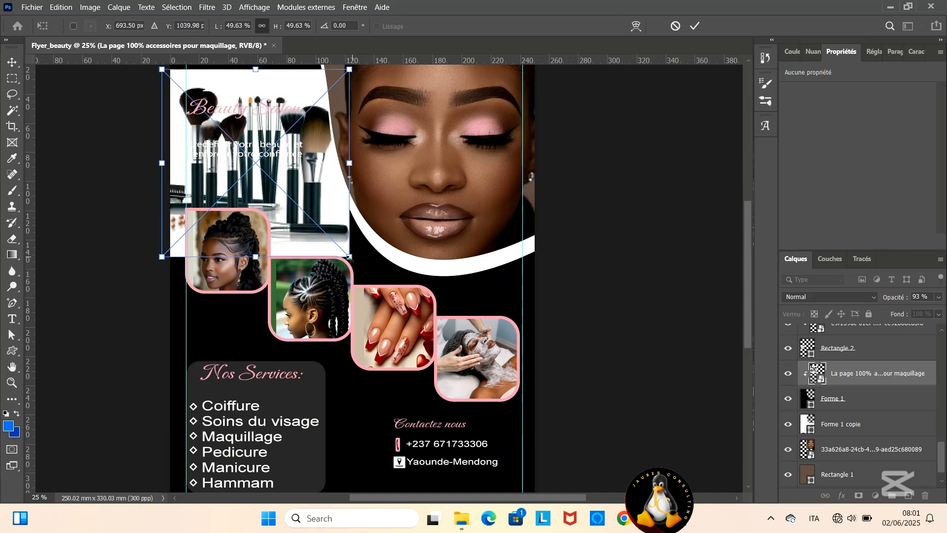
mouse_move(350, 257)
left_mouse_down()
mouse_move(404, 312)
mouse_move(362, 267)
left_mouse_up()
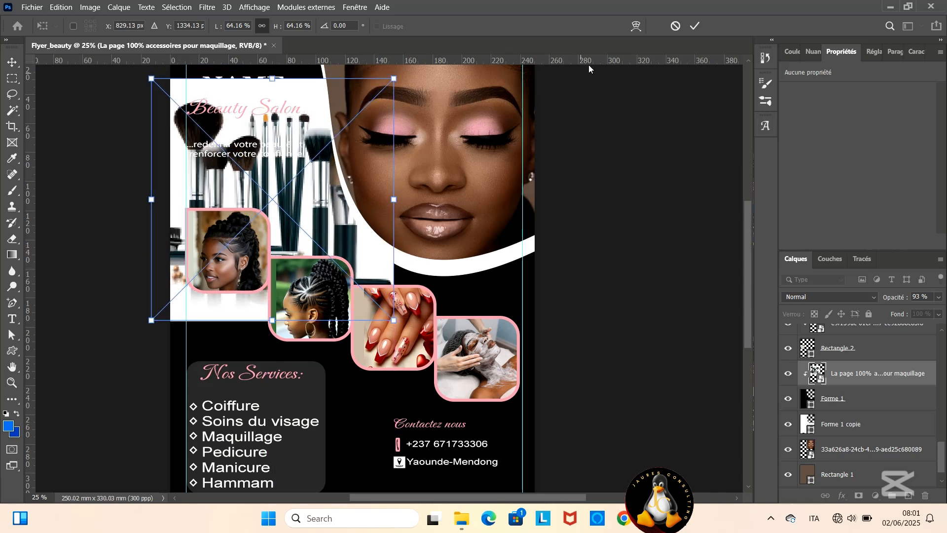
left_click(695, 26)
- Set the makeup accessories layer's opacity to 20%
mouse_move(879, 299)
left_mouse_down()
mouse_move(867, 301)
mouse_move(887, 303)
mouse_move(868, 308)
left_mouse_up()
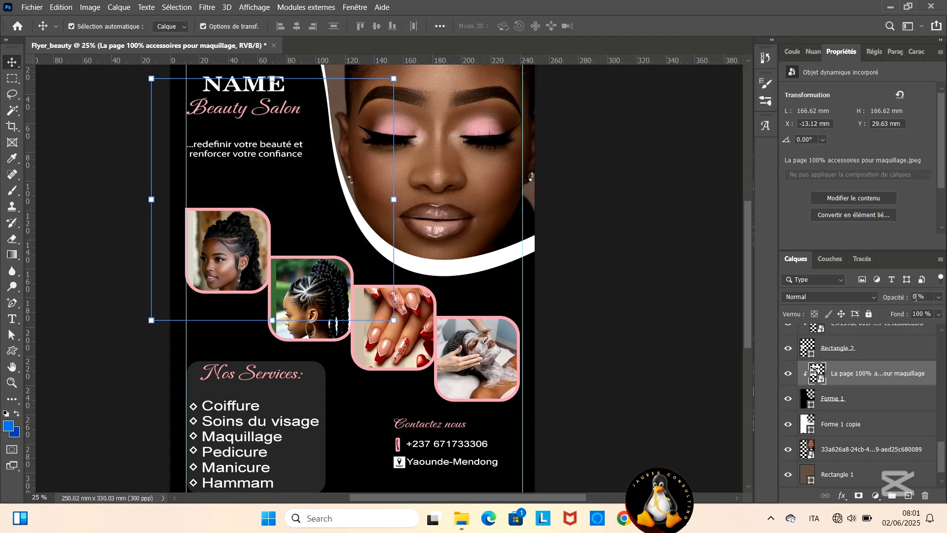
type("0")
key("Return")
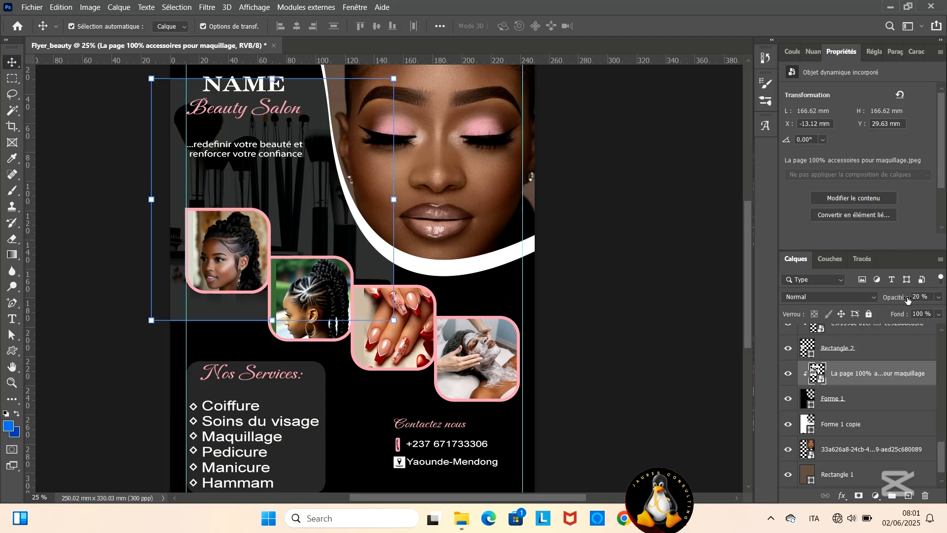
- Reselect the makeup accessories layer above Forme 1 and set its opacity to 15%
left_click(500, 301)
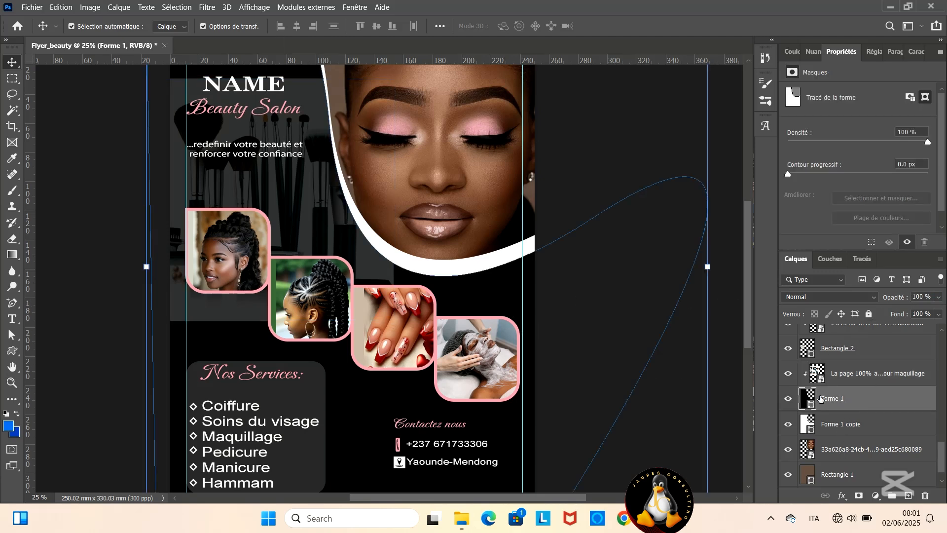
left_click(852, 365)
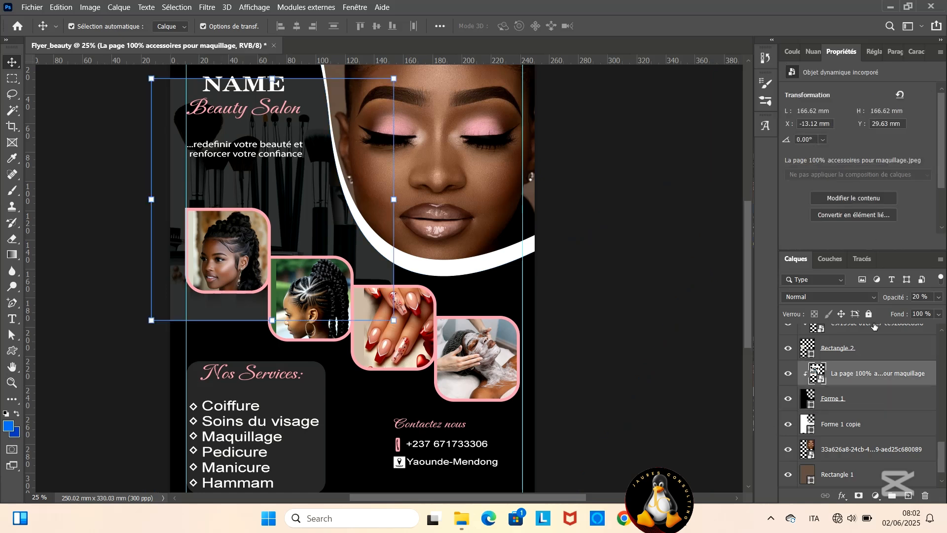
left_click(914, 296)
type("15")
key("Return")
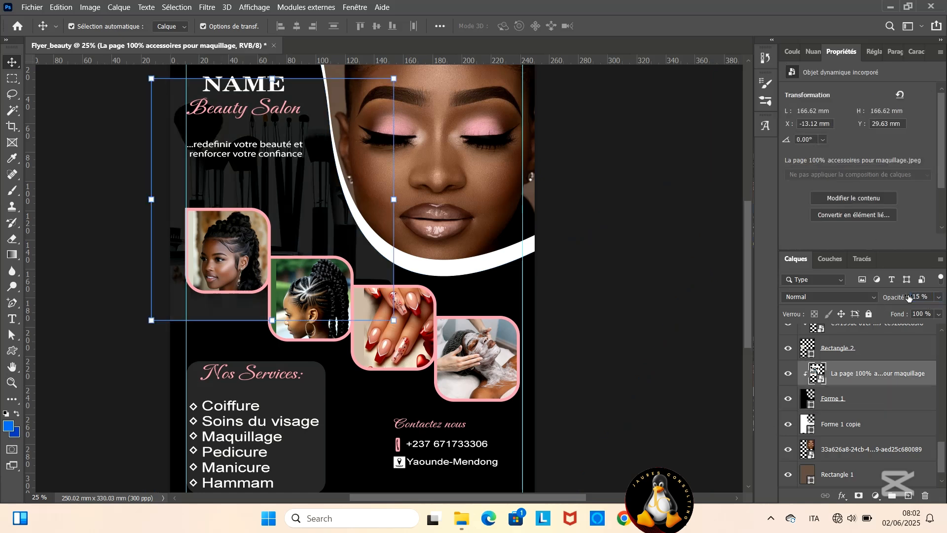
- Rasterize the makeup accessories smart object so the Eraser can be used on it
left_click(16, 241)
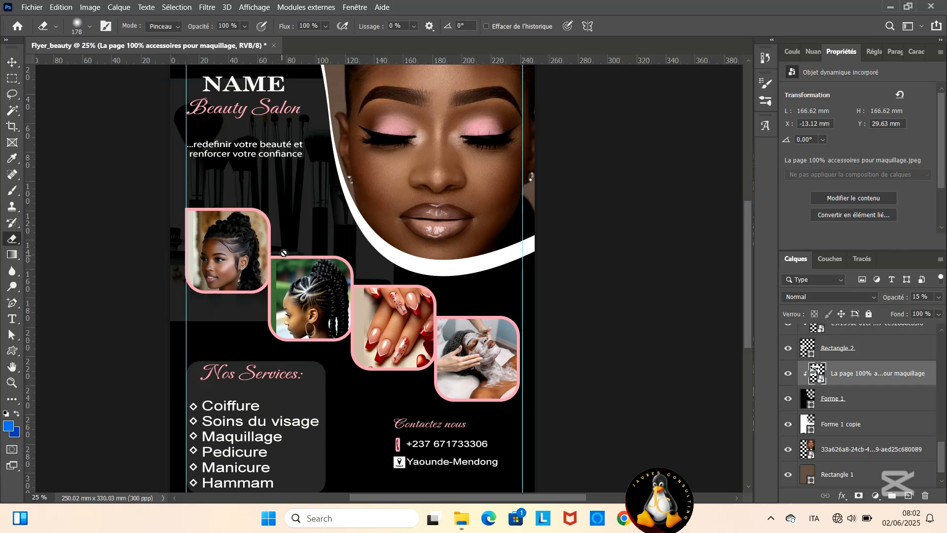
left_click(283, 253)
key("Return")
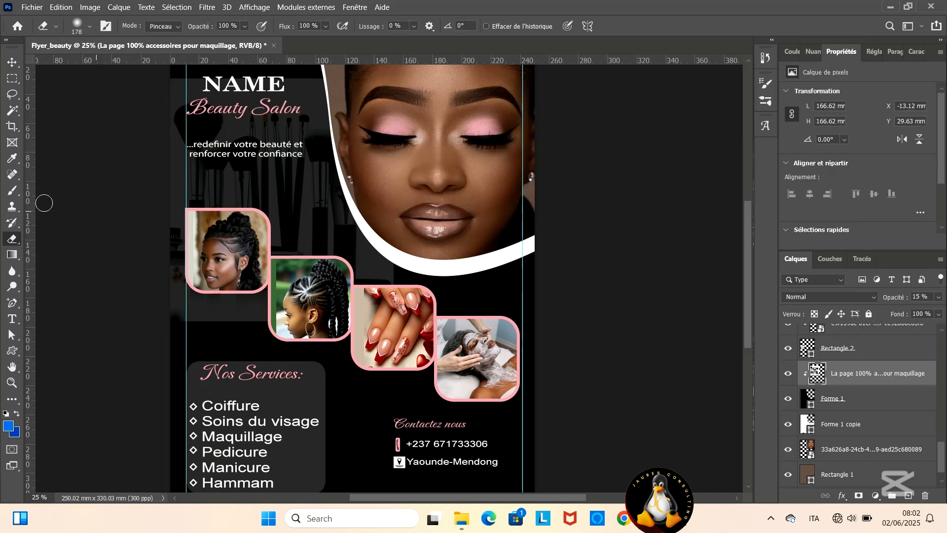
- Enlarge the soft Eraser to 2022 px and fade out the hard edges of the makeup accessories image
left_click(89, 27)
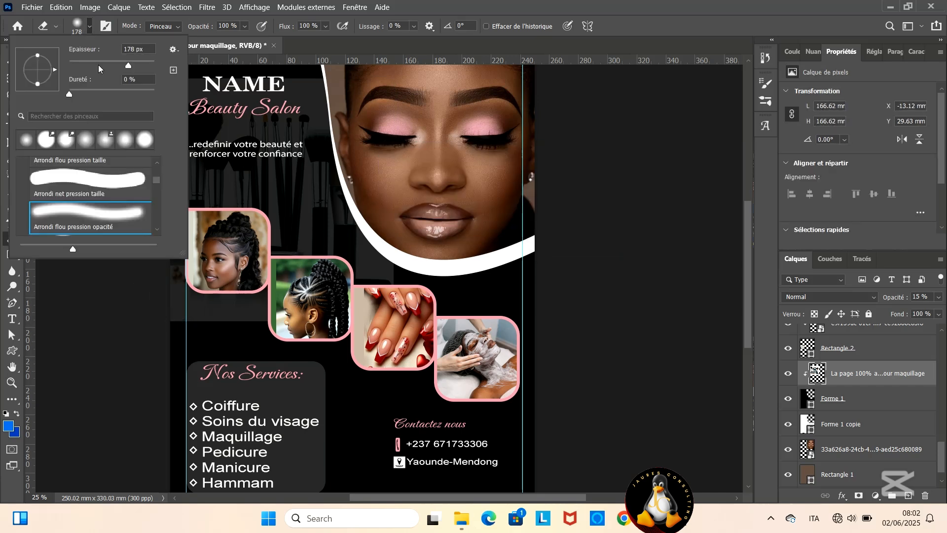
left_click_drag(101, 65, 152, 65)
key("Return")
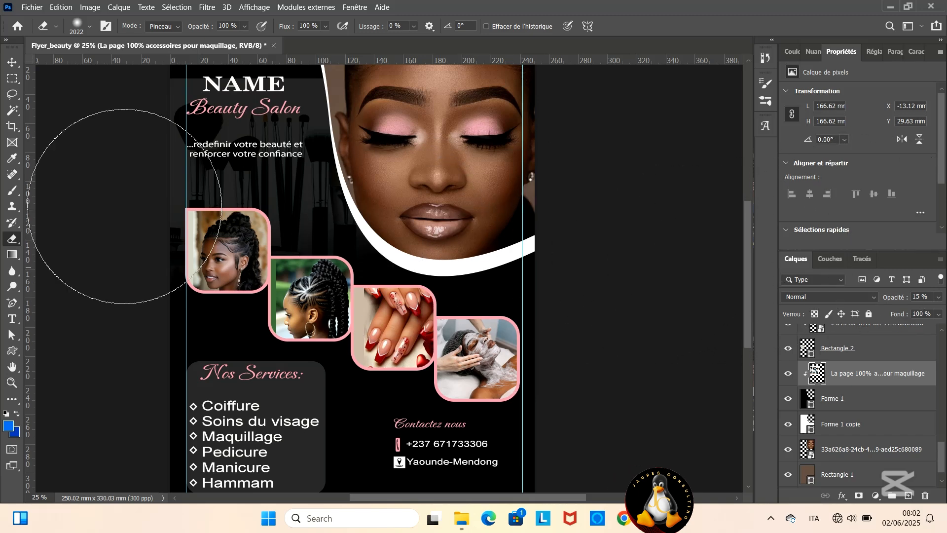
scroll(220, 6, "up", 2)
left_click(206, 8)
left_click(121, 132)
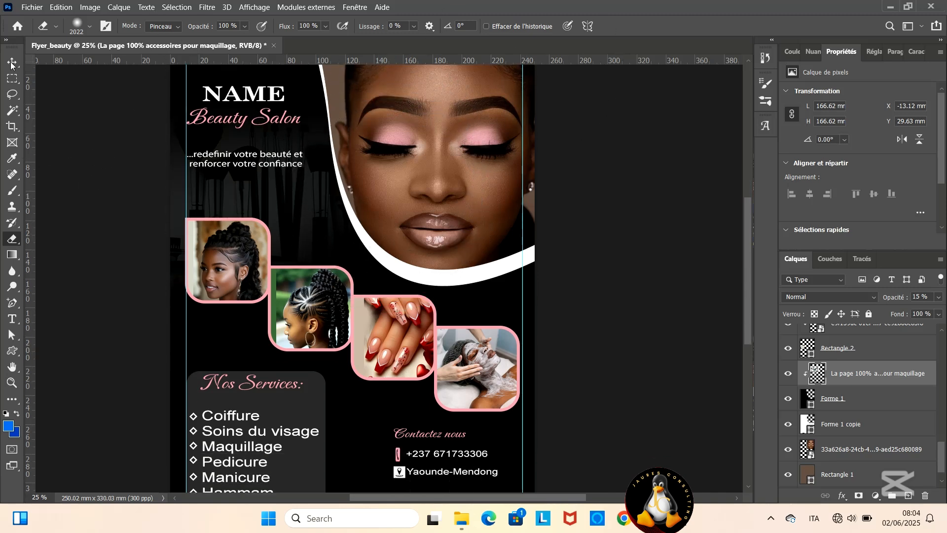
scroll(149, 82, "down", 1)
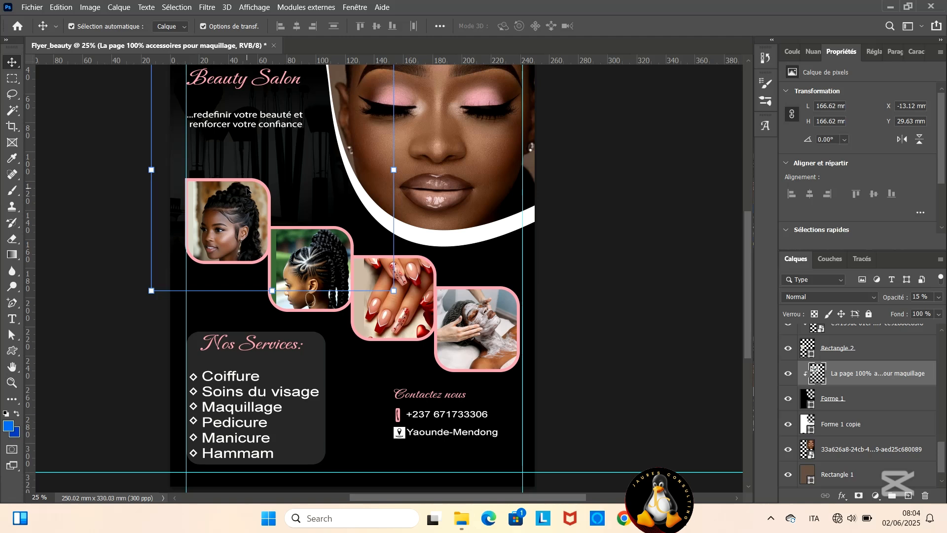
key("XF86MonBrightnessUp")
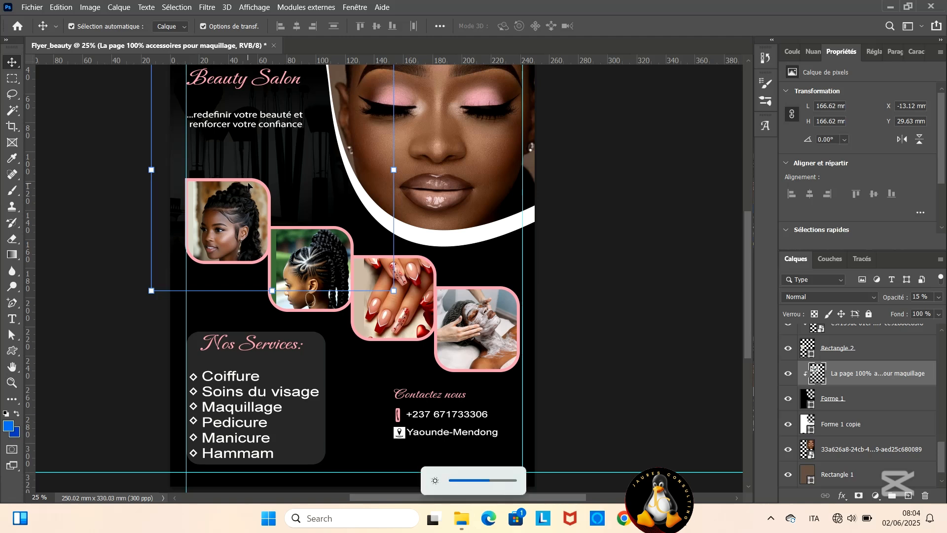
scroll(249, 186, "up", 5)
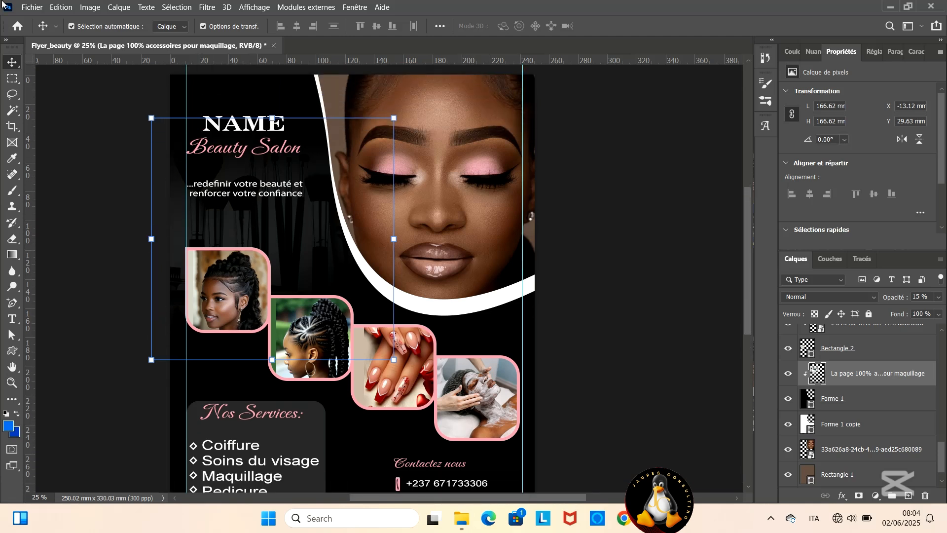